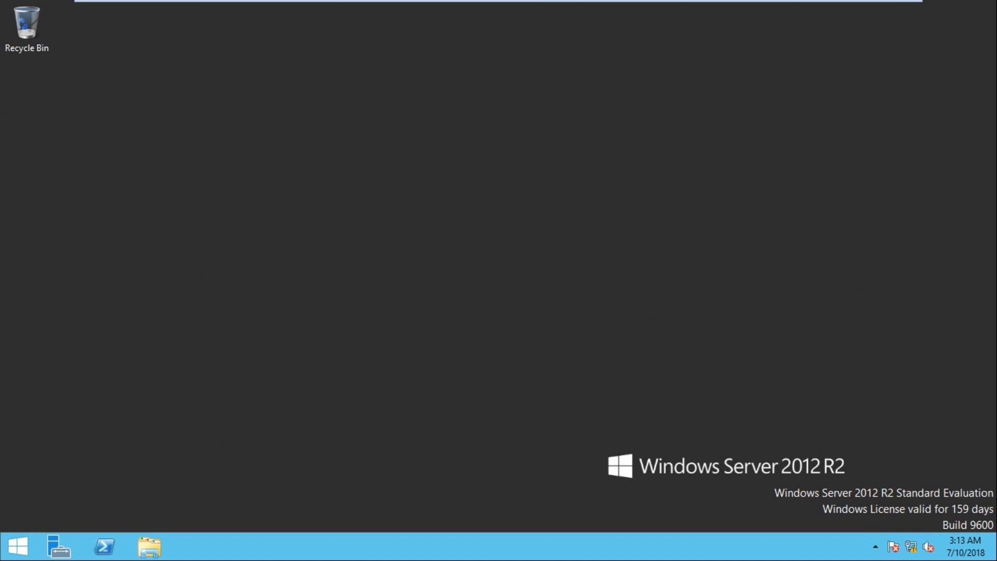
Open the lab details document and review the parent domain server's edition, IP address, computer name, site, domain and subnet.
left_click(866, 11)
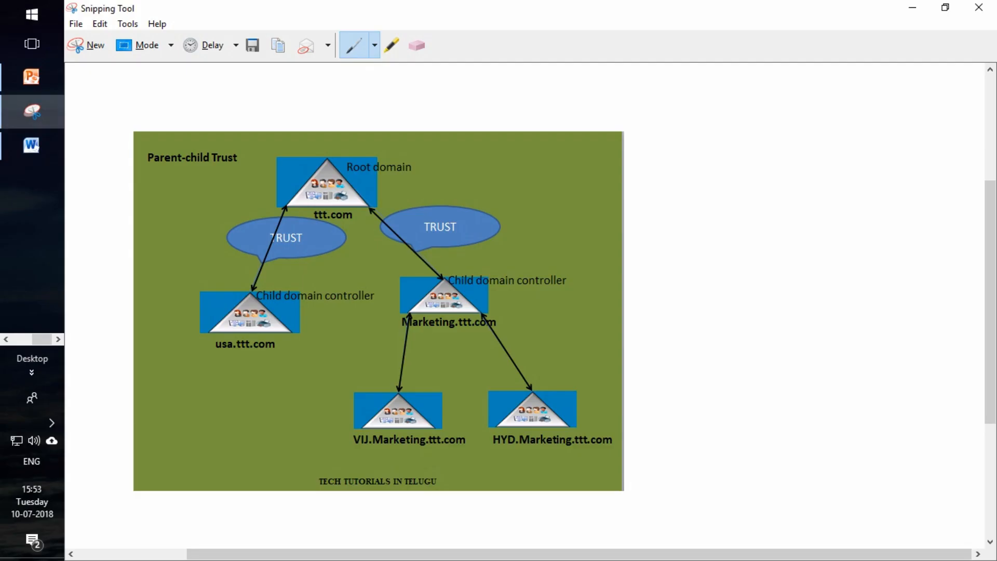
left_click(32, 146)
scroll(525, 322, "down", 2)
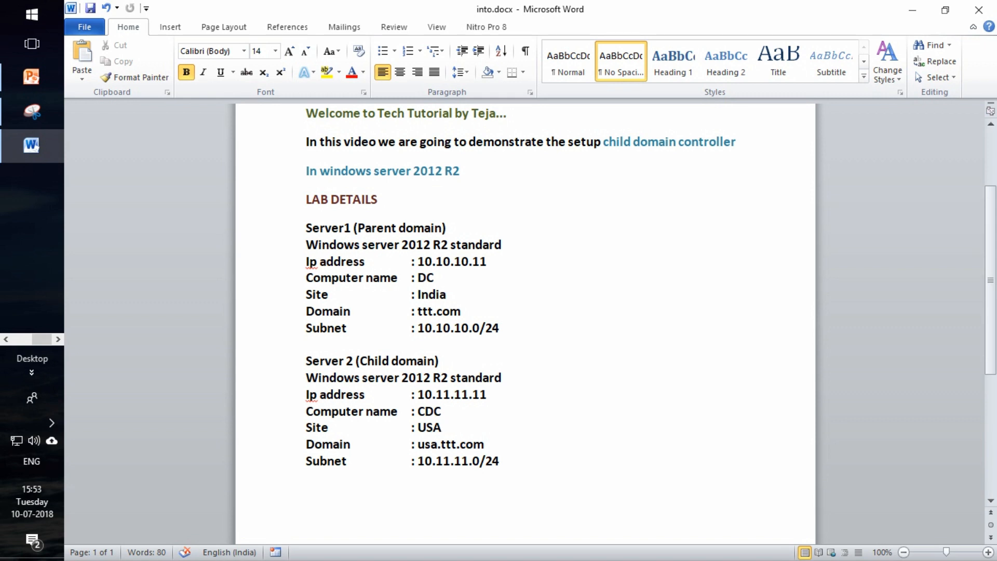
left_click_drag(354, 228, 445, 229)
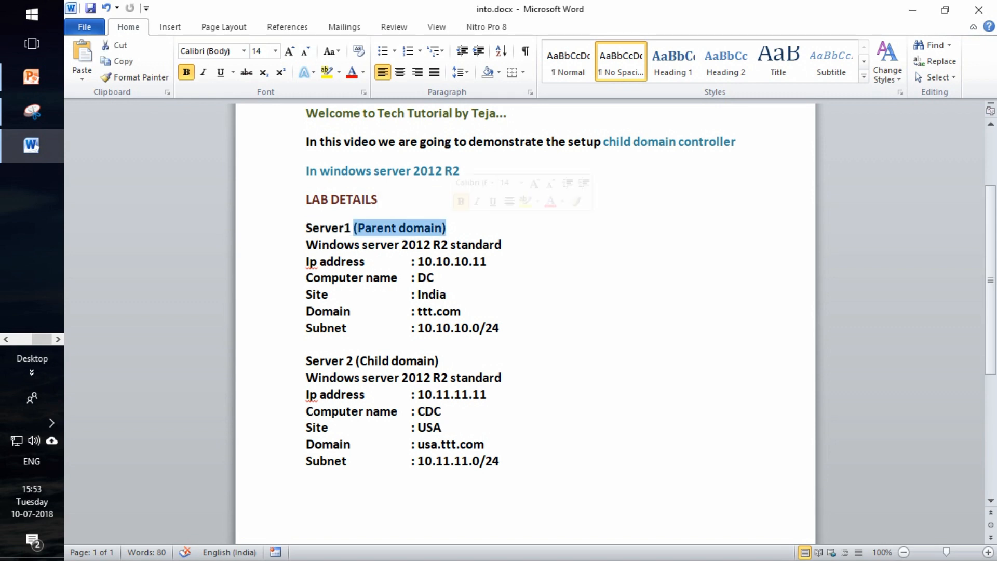
left_click_drag(306, 244, 507, 244)
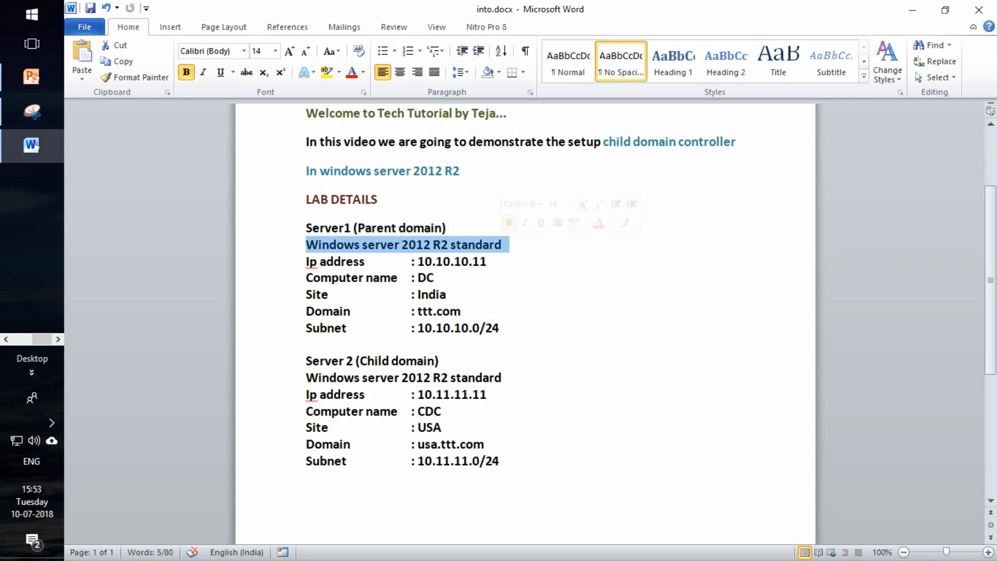
left_click_drag(418, 261, 486, 261)
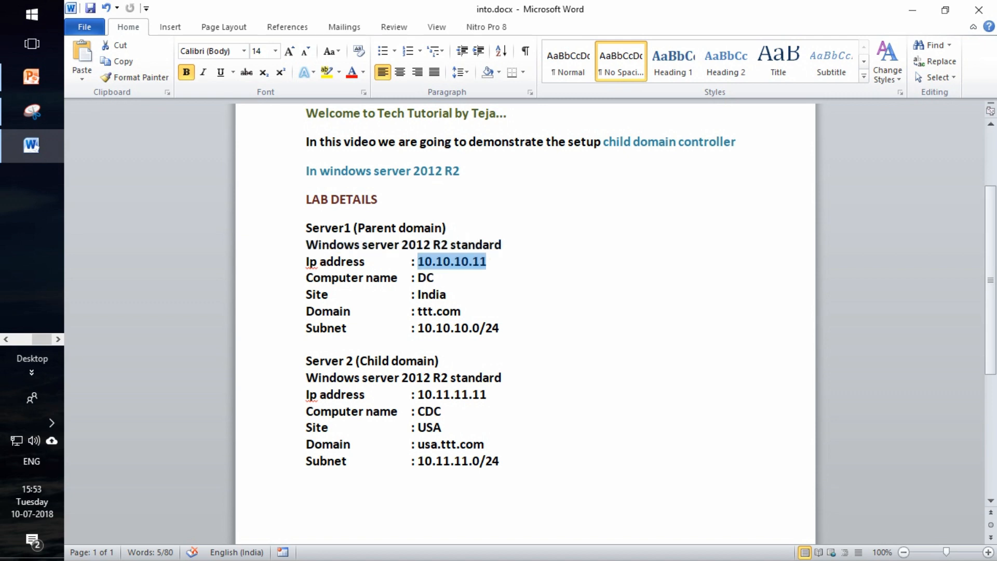
left_click_drag(412, 278, 439, 277)
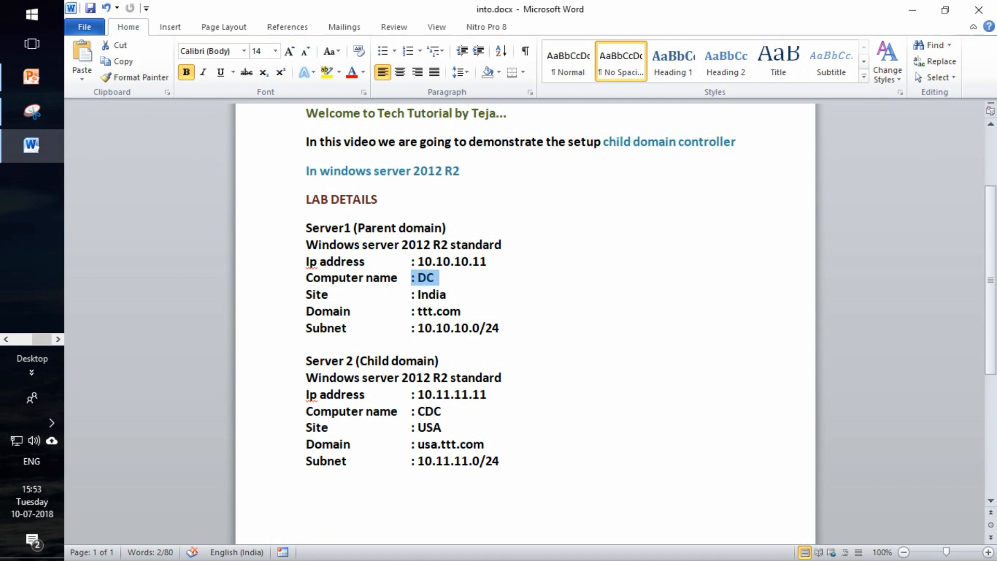
left_click_drag(417, 295, 417, 328)
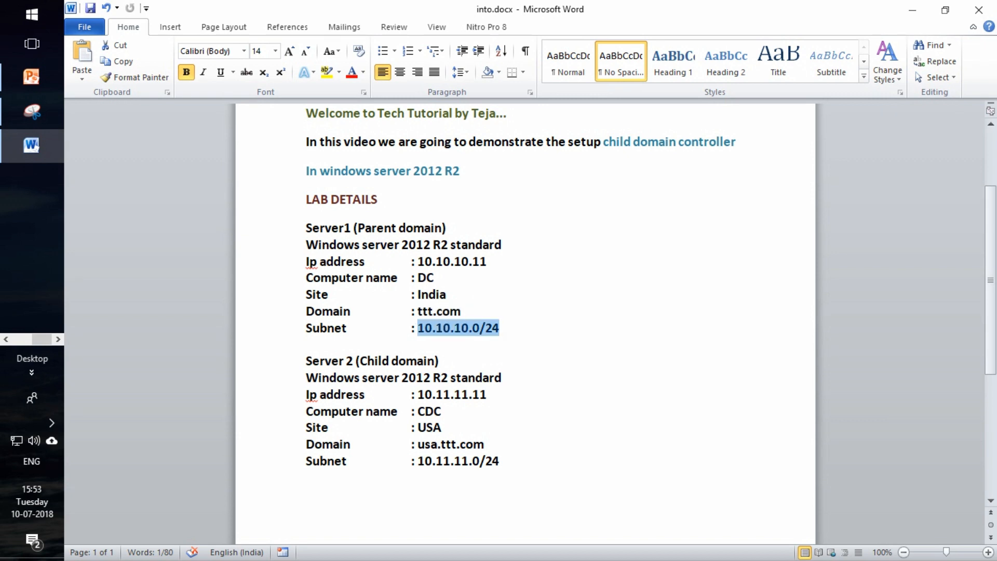
Review the child domain server's lab details: edition, IP address, computer name, site, domain and subnet.
scroll(525, 322, "down", 3)
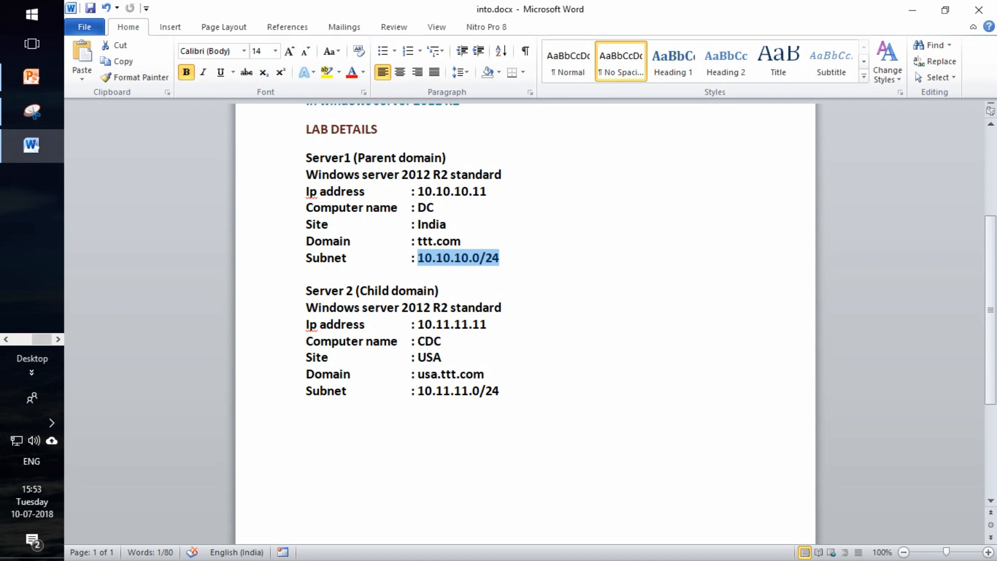
left_click_drag(305, 308, 509, 308)
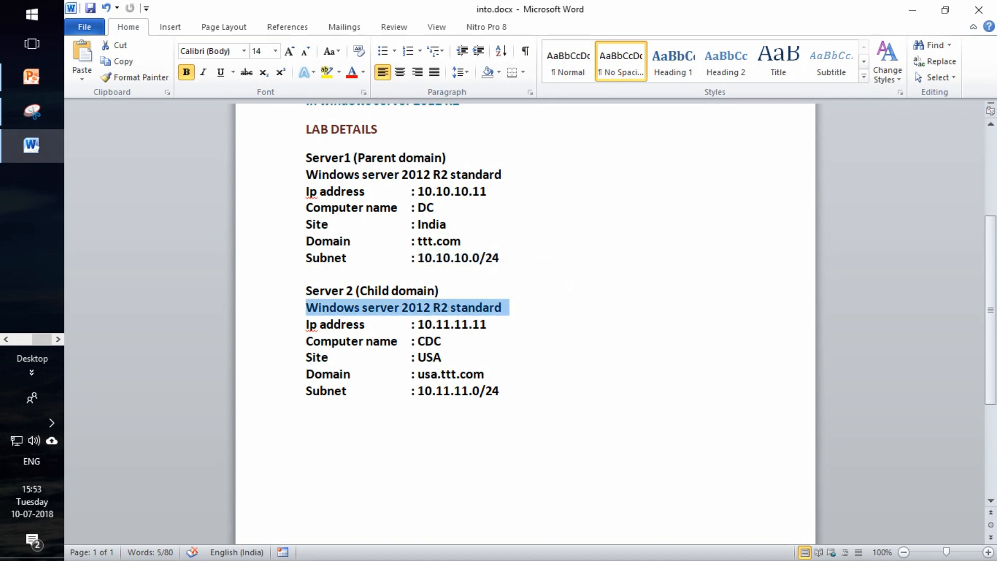
left_click_drag(417, 324, 493, 324)
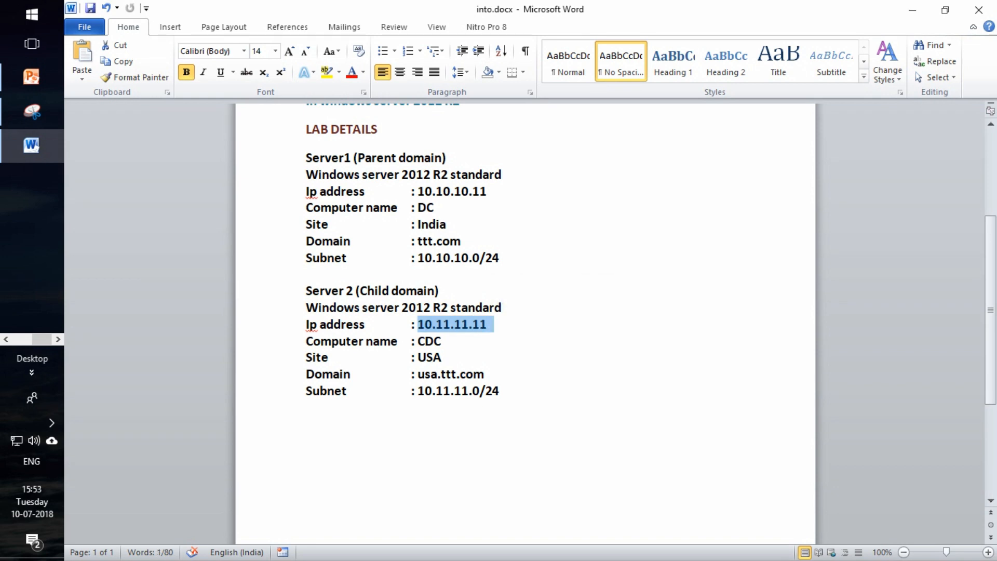
left_click_drag(417, 341, 454, 341)
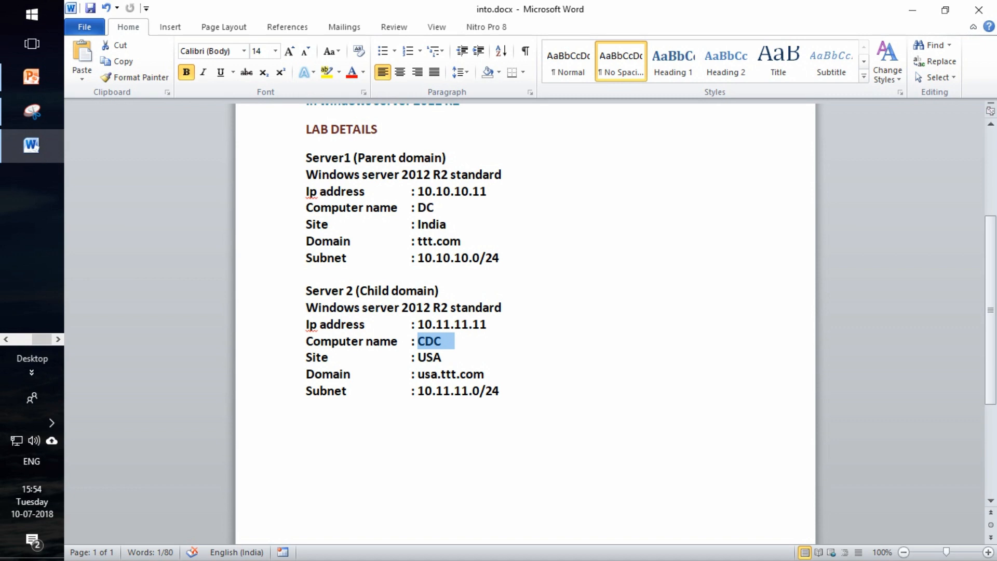
left_click_drag(412, 374, 484, 374)
left_click_drag(418, 374, 484, 374)
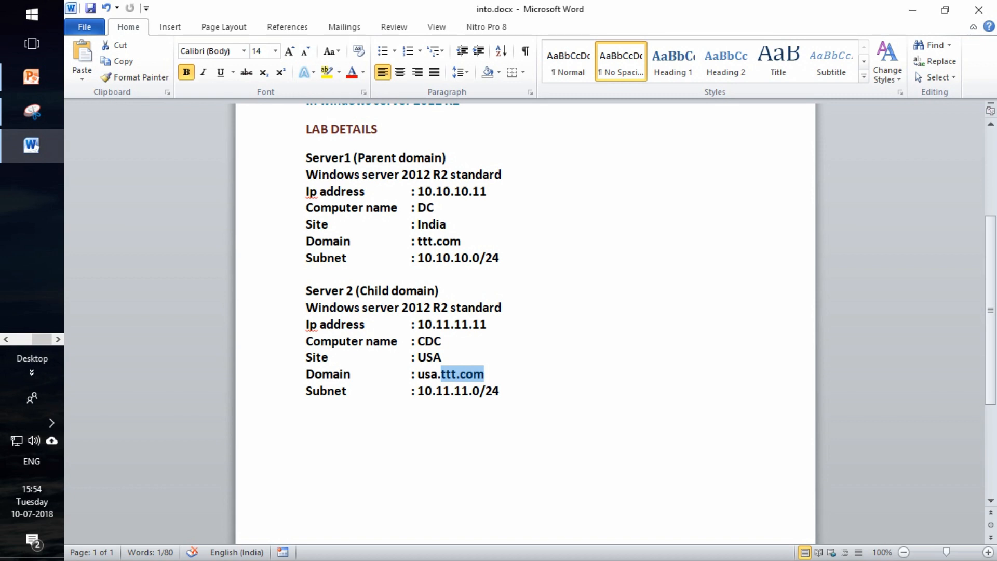
left_click_drag(418, 391, 508, 390)
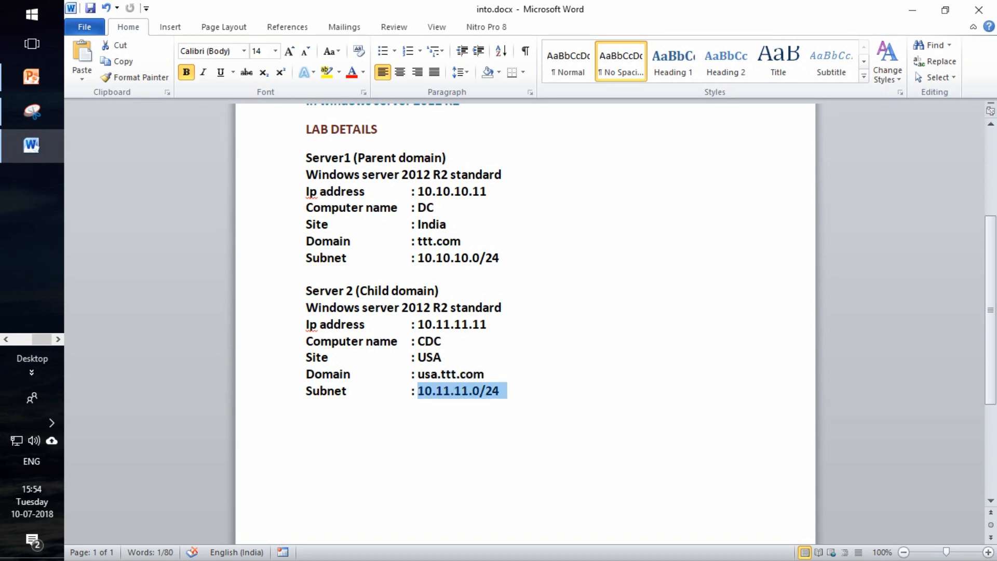
Return to the DC virtual machine and send Ctrl+Alt+Delete to reach its sign-in screen.
left_click(6, 339)
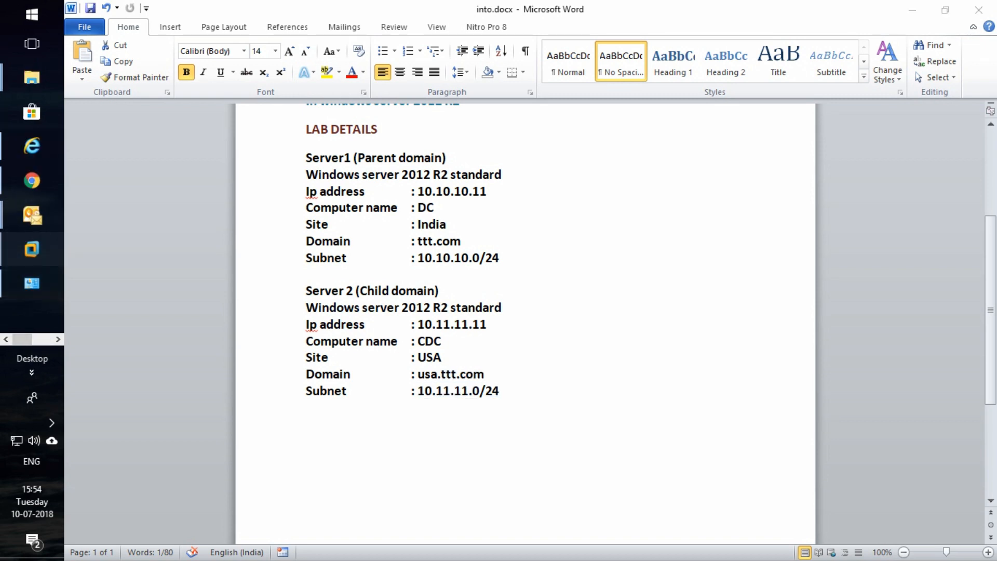
mouse_move(32, 249)
left_click(143, 242)
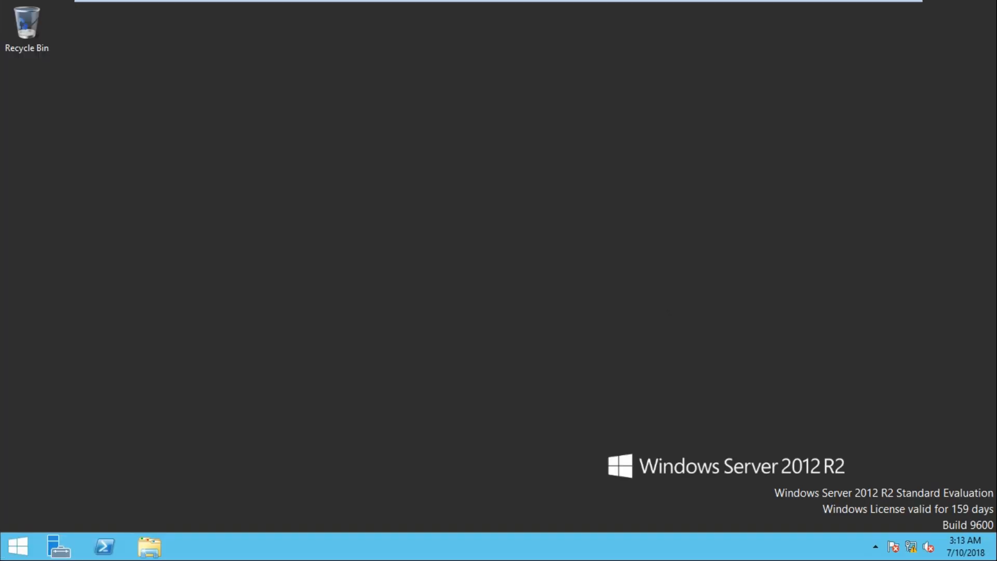
mouse_move(609, 1)
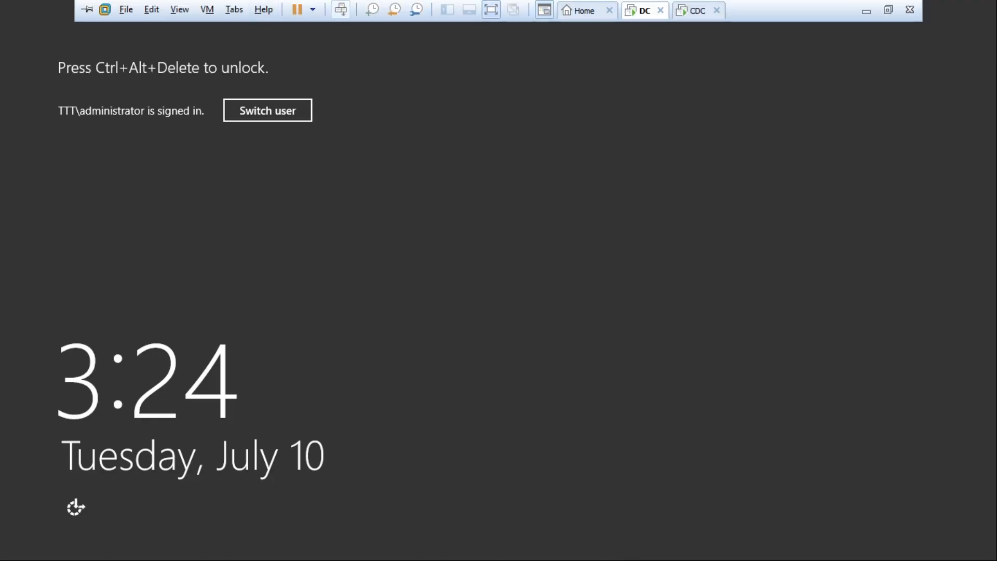
left_click(340, 9)
Try to sign in as the administrator by entering the account password.
type("P••••")
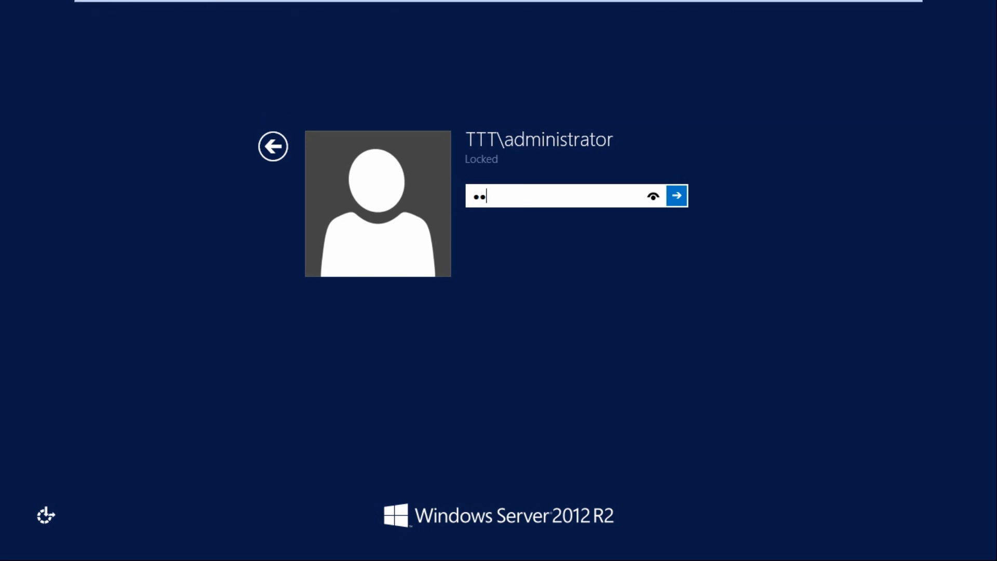
key("Return")
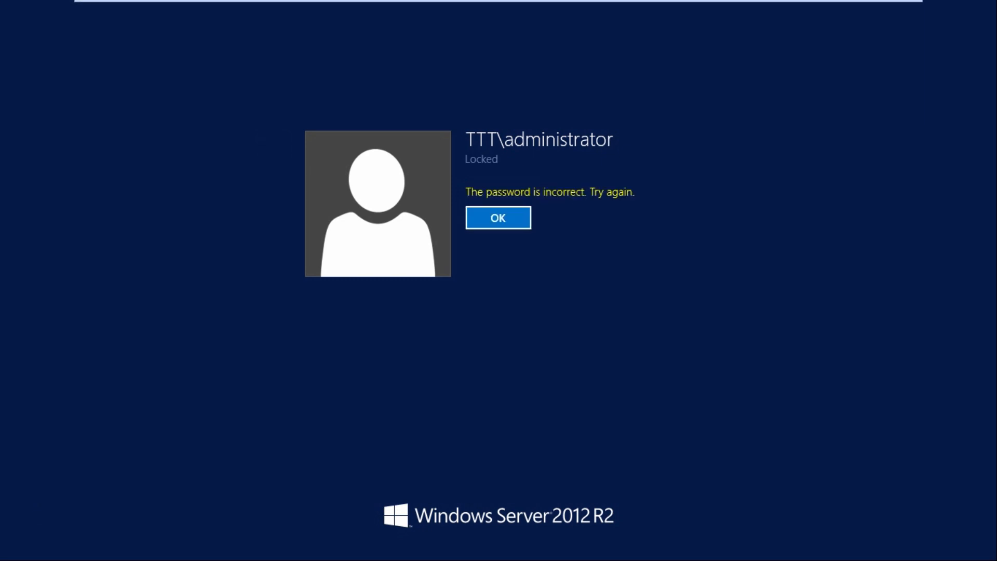
key("Return")
Enter the administrator password again to unlock the DC.
type("•••••")
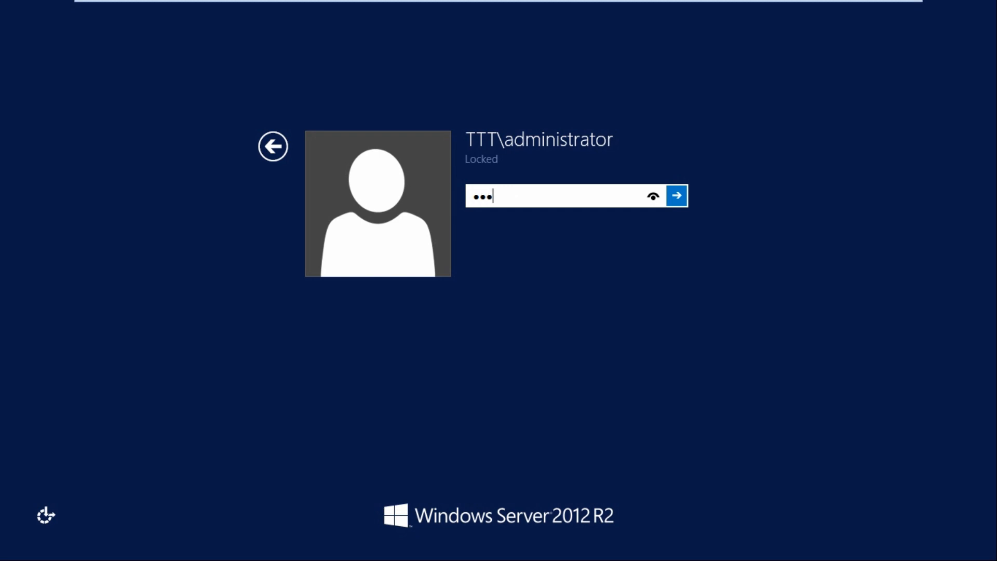
type("••")
key("Return")
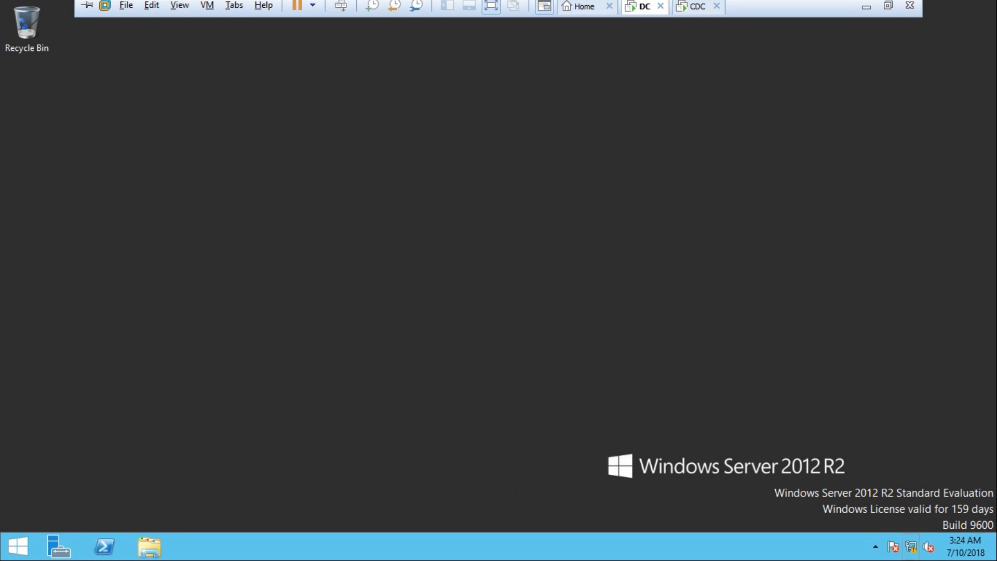
Open Server Manager's Local Server page, then Network and Sharing Center, and view the Ethernet0 connection details.
left_click(58, 546)
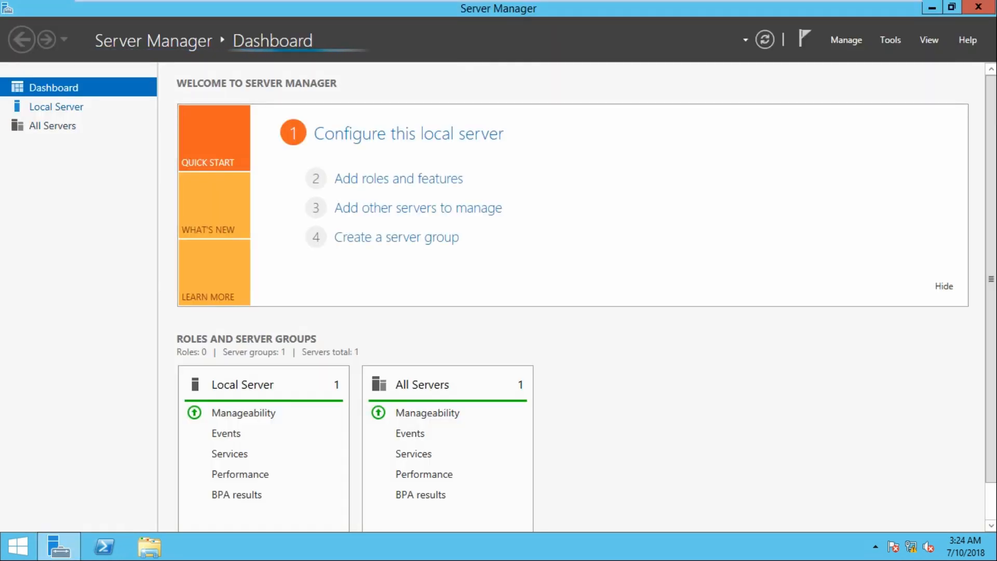
left_click(56, 107)
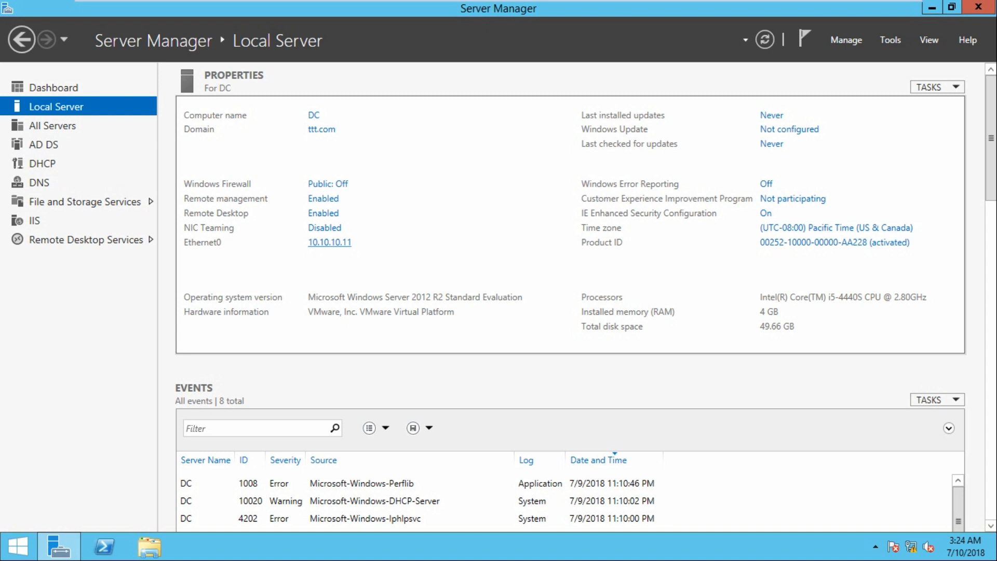
right_click(911, 546)
left_click(890, 536)
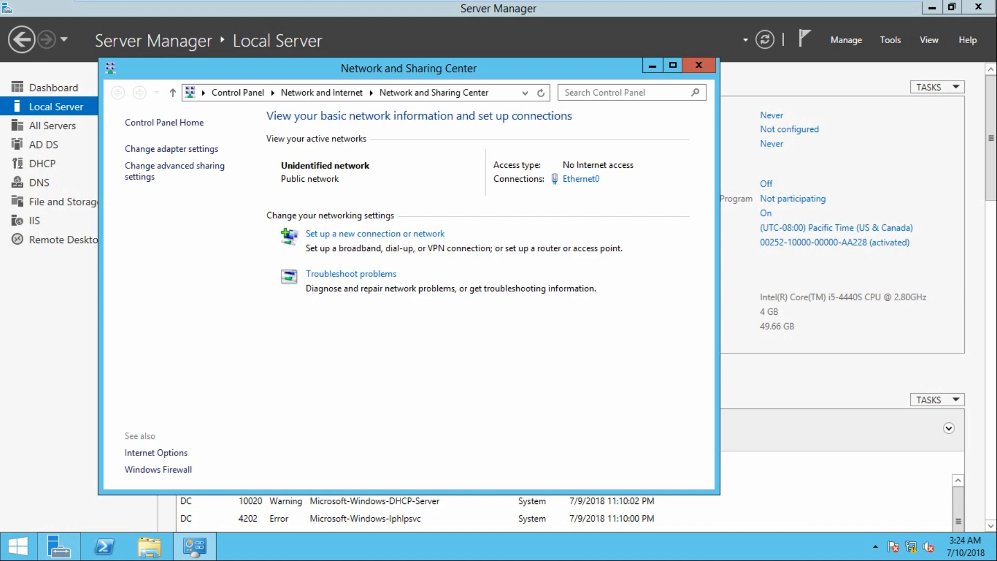
left_click(581, 179)
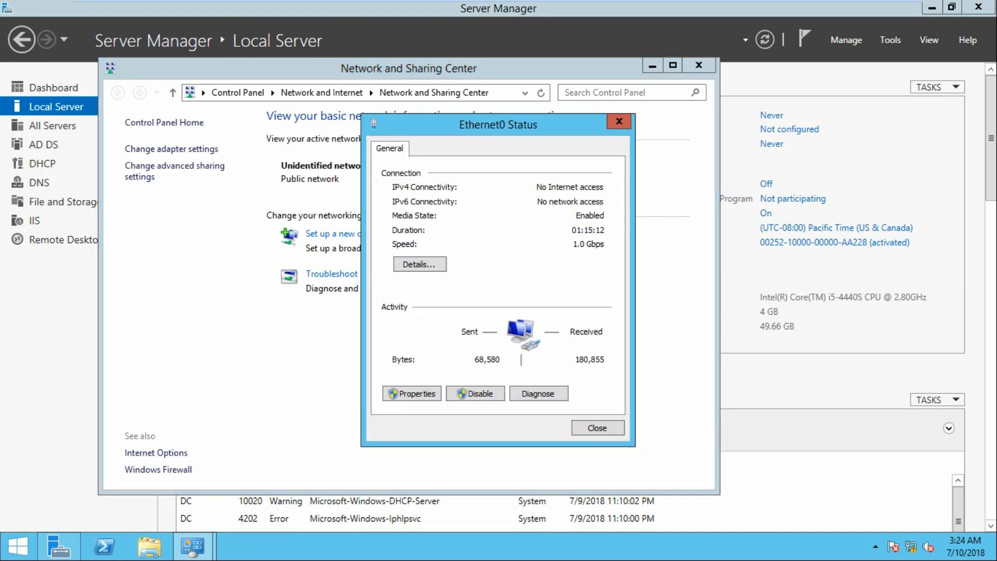
left_click(420, 264)
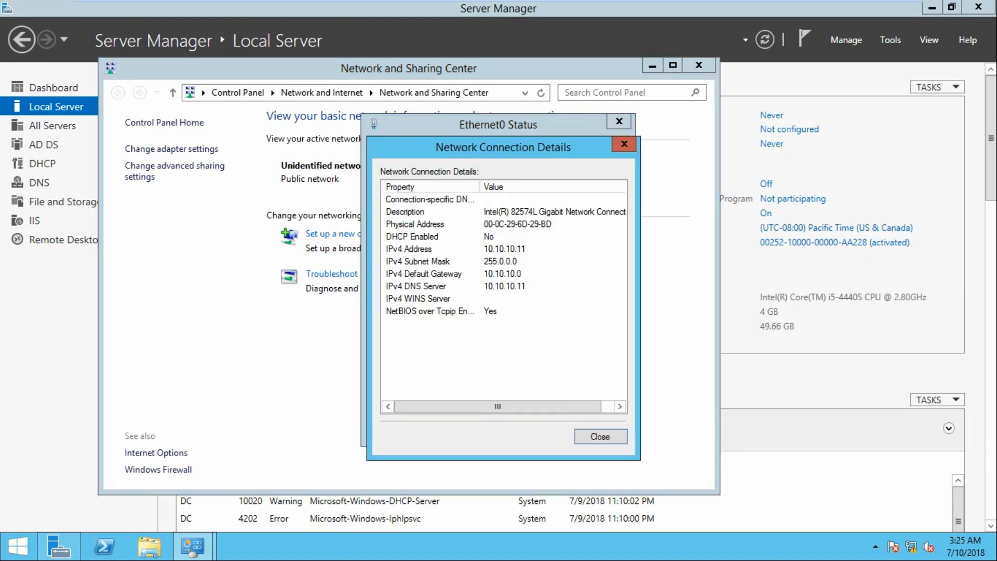
Close the details and inspect the Ethernet0 IPv4 properties on the DC, then close the dialog.
left_click(624, 143)
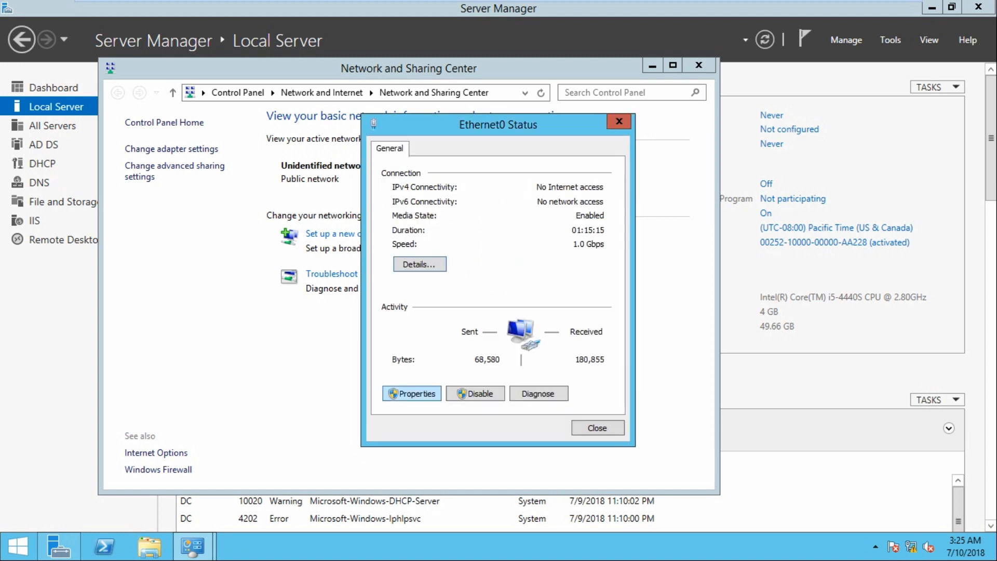
left_click(412, 393)
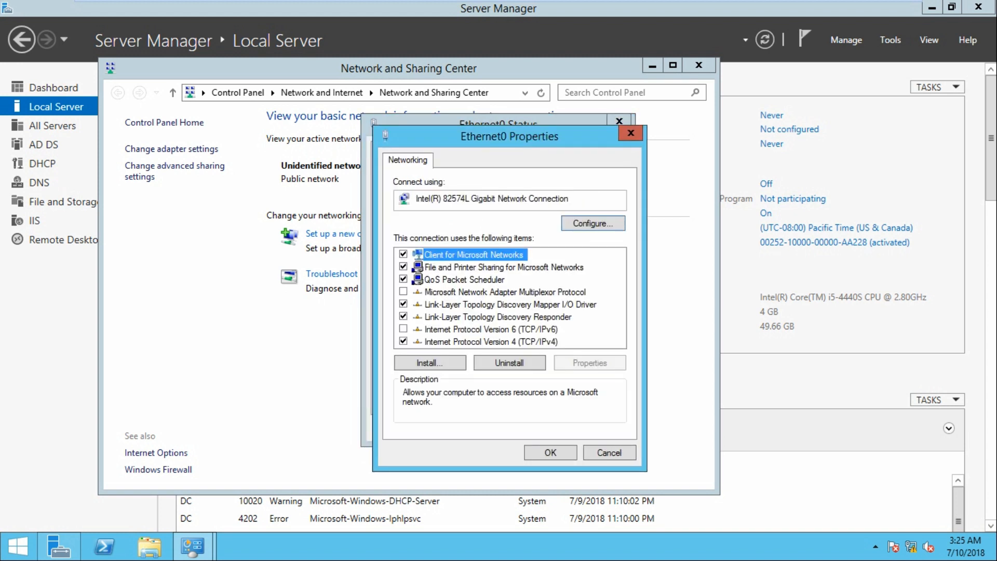
double_click(483, 342)
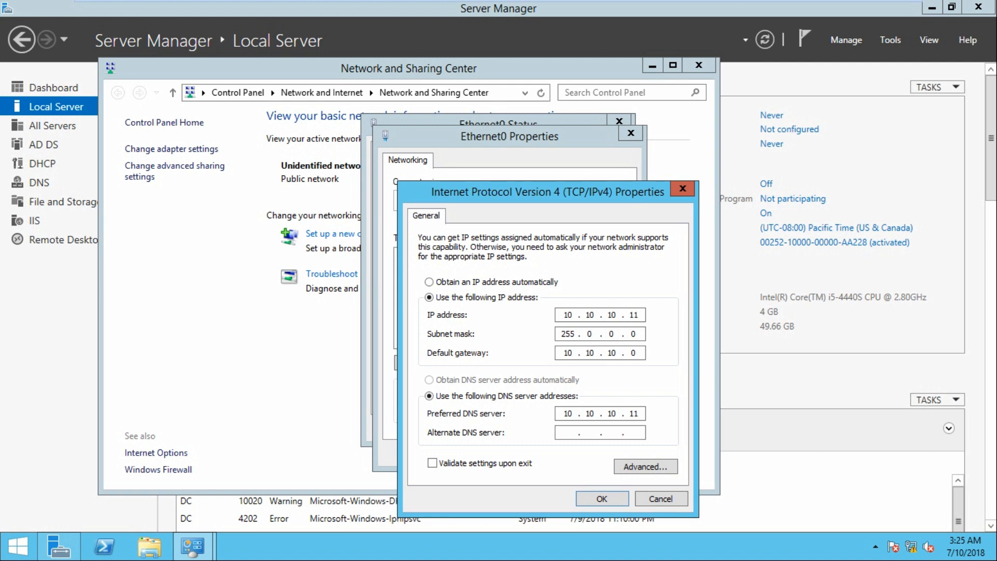
left_click_drag(639, 314, 628, 315)
left_click(639, 314)
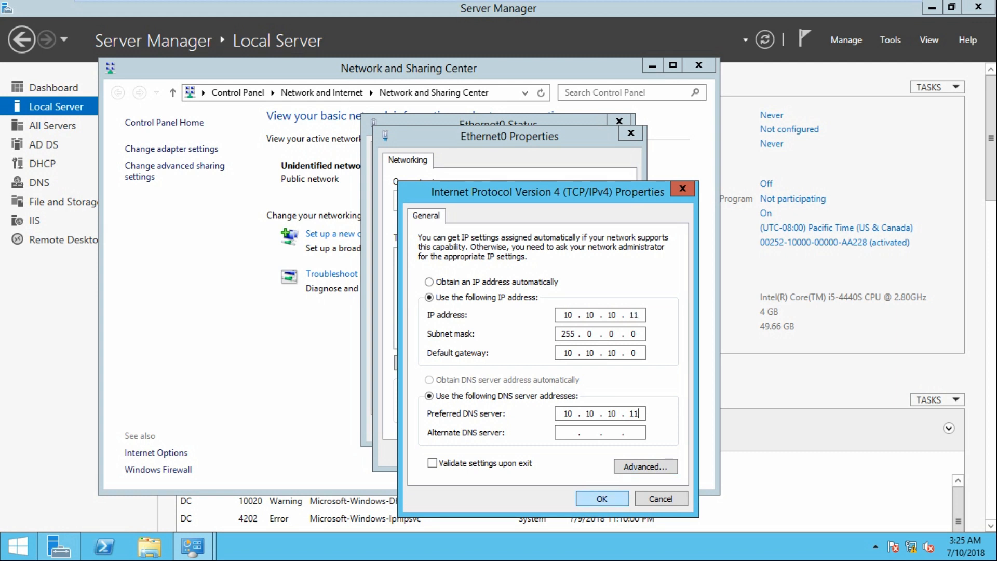
left_click(613, 499)
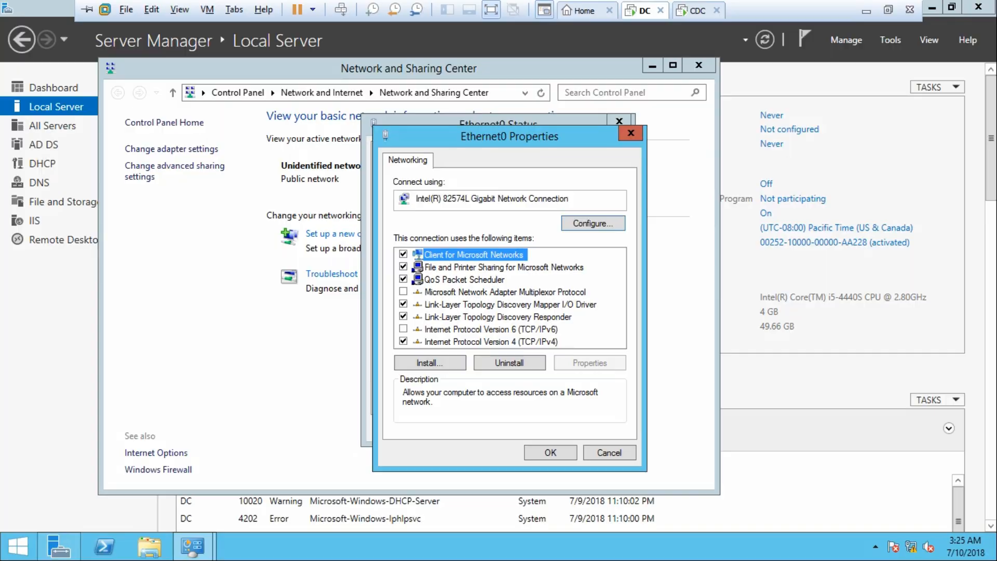
Switch to the CDC virtual machine and open its Network and Sharing Center.
left_click(697, 10)
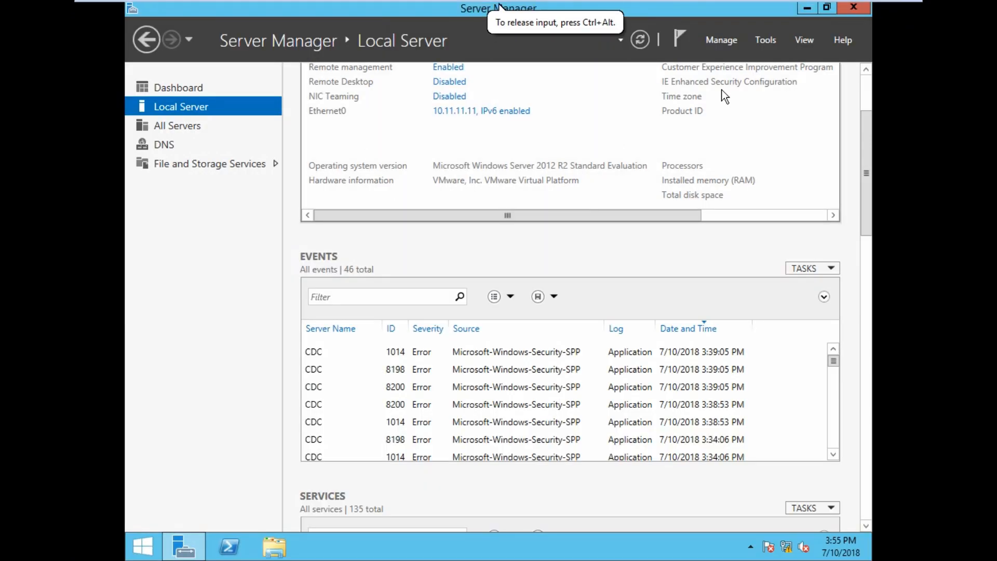
left_click_drag(868, 172, 868, 127)
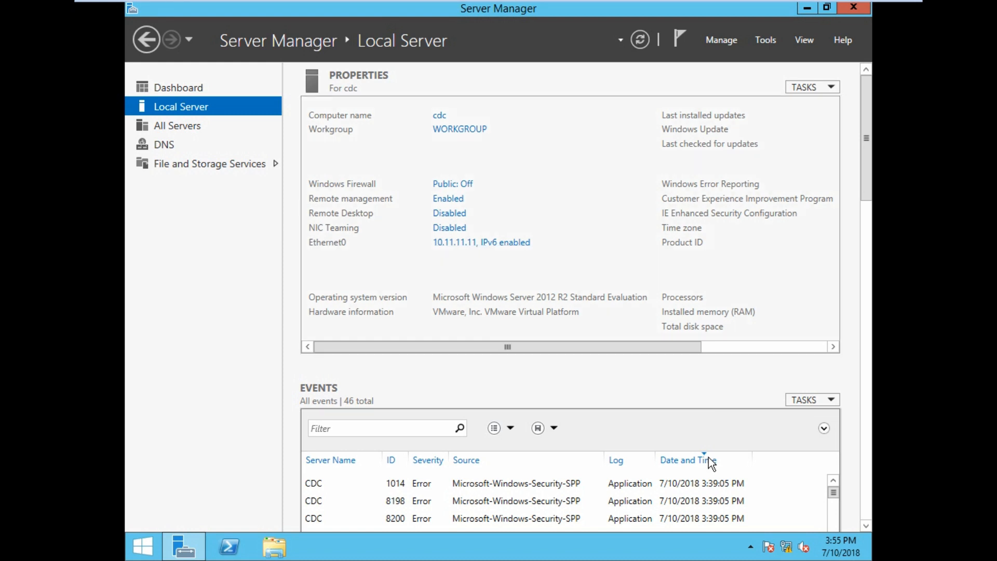
right_click(785, 545)
left_click(798, 540)
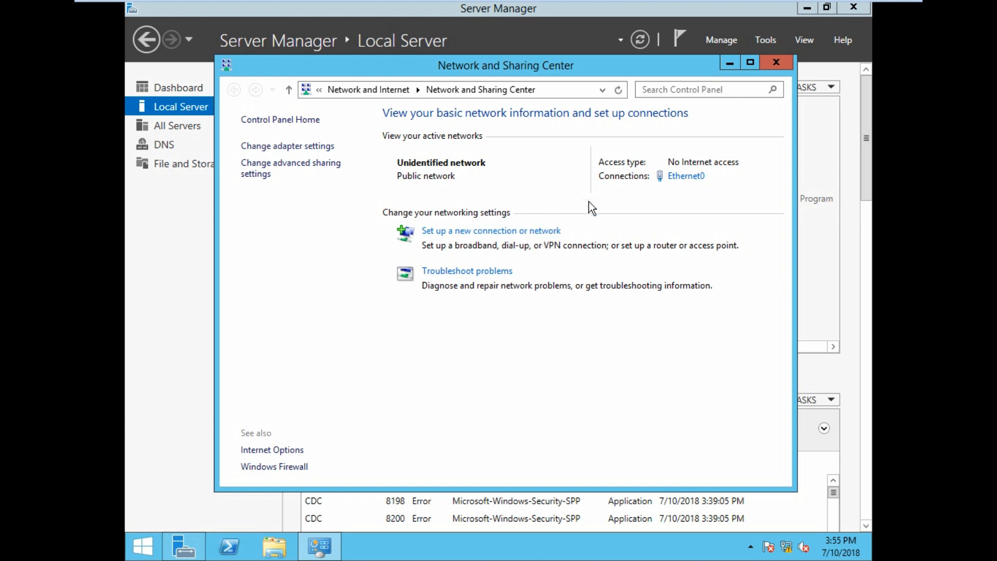
Inspect the CDC's Ethernet0 IPv4 properties, including its preferred DNS server, then close the network dialogs and Network and Sharing Center.
left_click(686, 176)
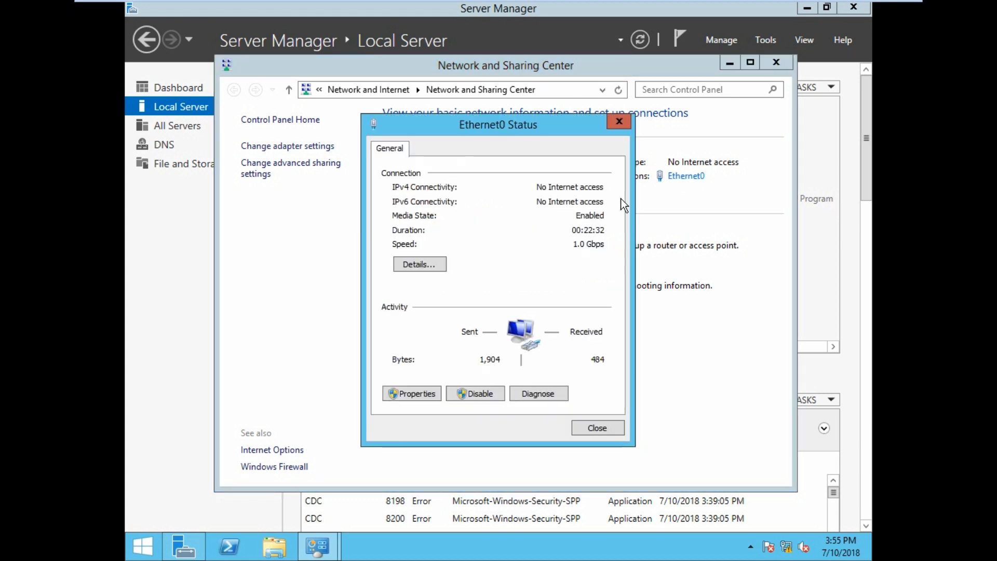
left_click(419, 393)
double_click(525, 341)
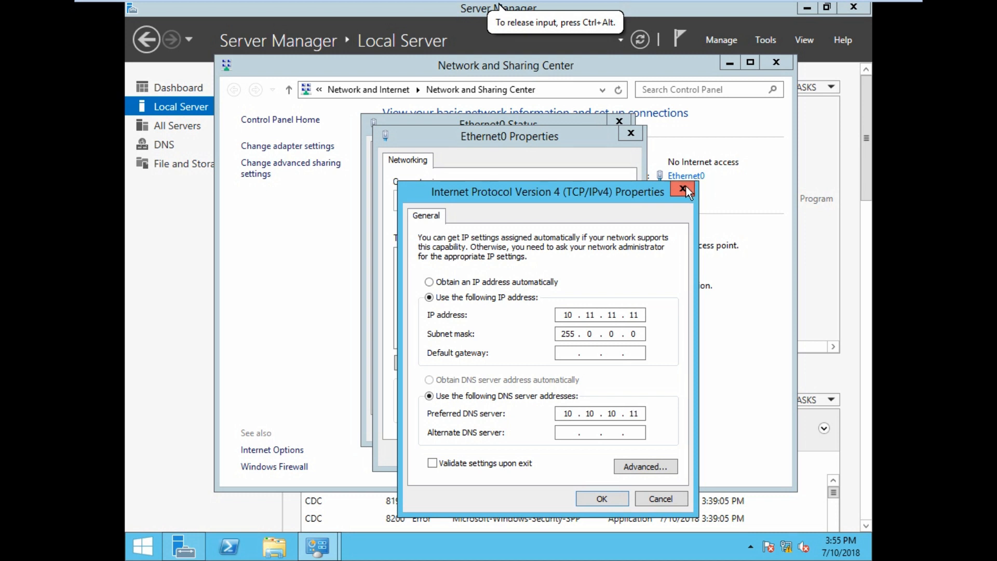
double_click(566, 413)
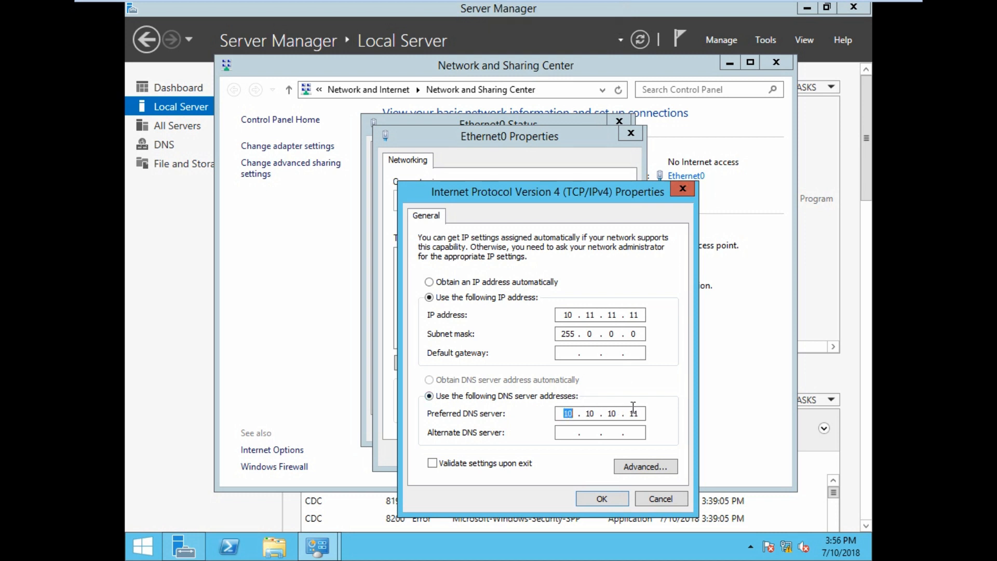
left_click(684, 188)
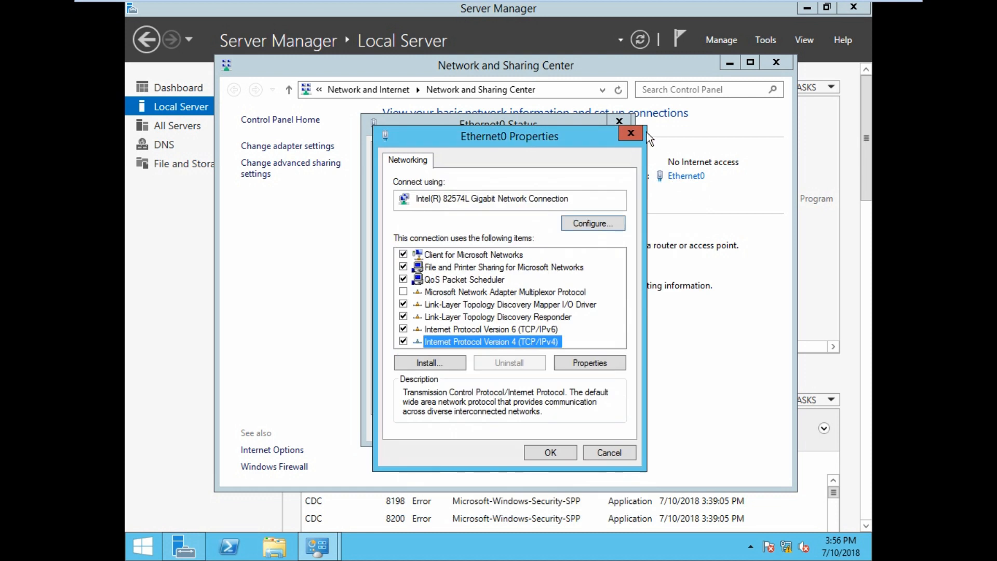
left_click(630, 133)
left_click(618, 121)
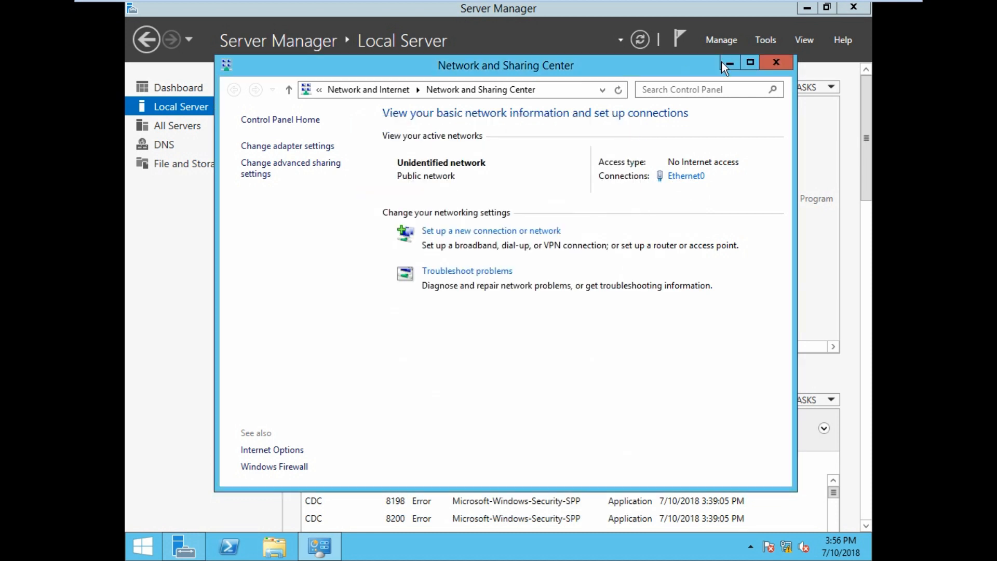
left_click(776, 62)
Switch to the DC virtual machine and close its open Ethernet0 dialogs and Network and Sharing Center.
left_click(644, 10)
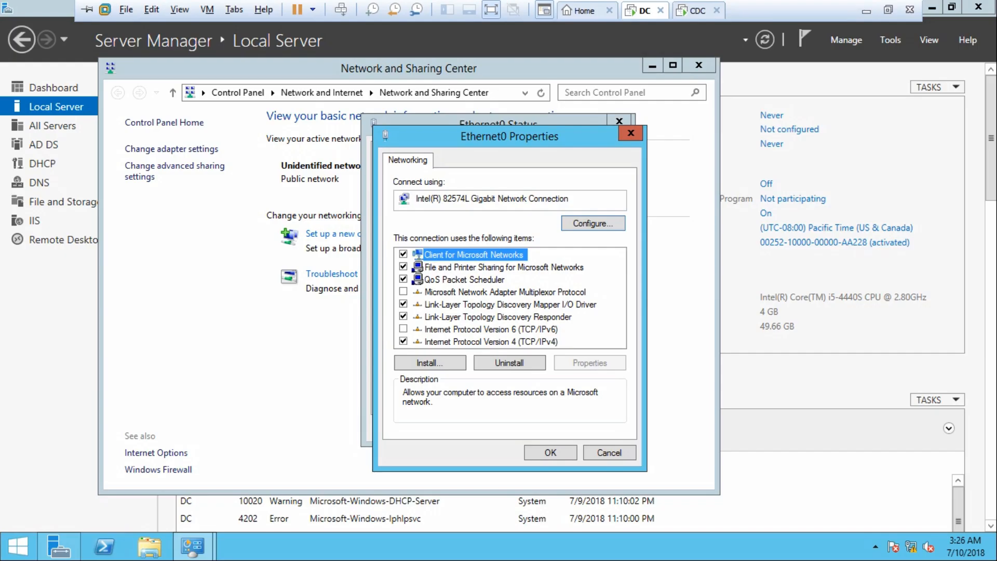
left_click(630, 133)
left_click(618, 120)
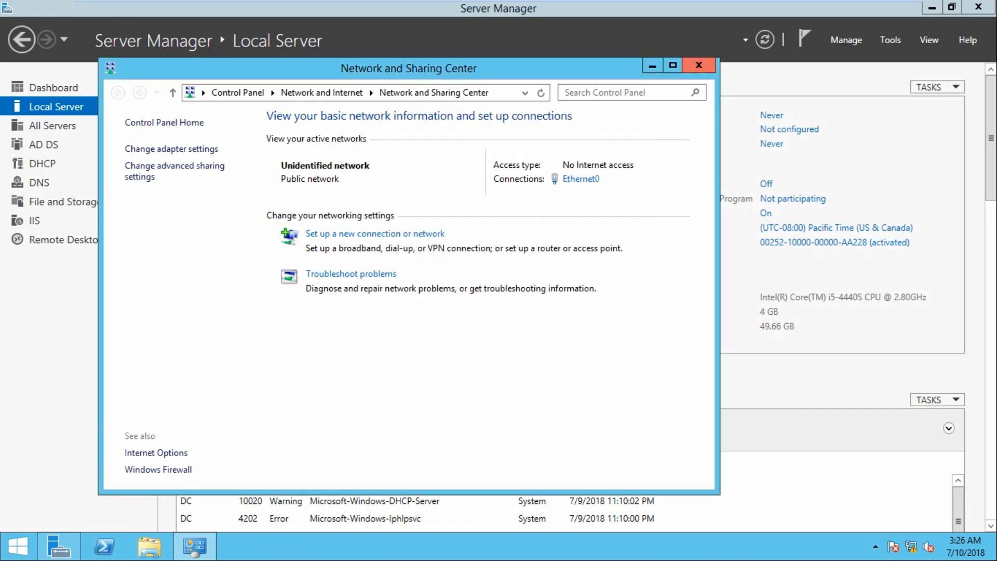
left_click(699, 65)
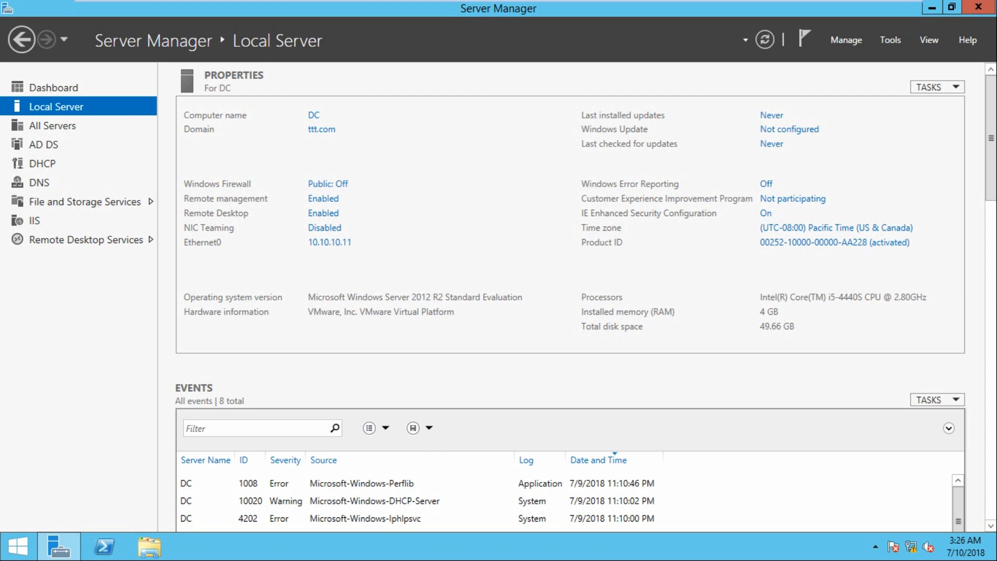
Open Active Directory Sites and Services on the DC.
mouse_move(655, 4)
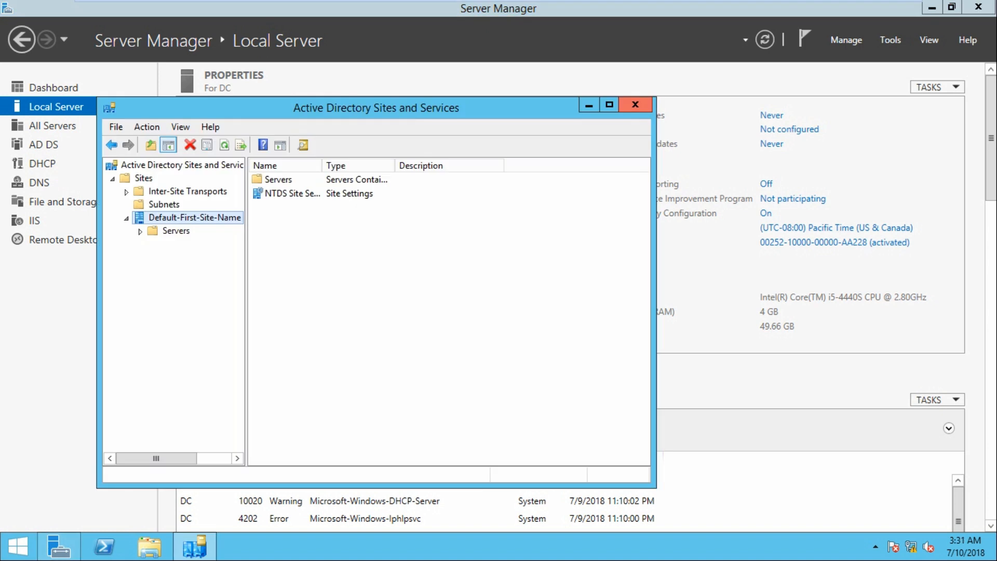
left_click(635, 105)
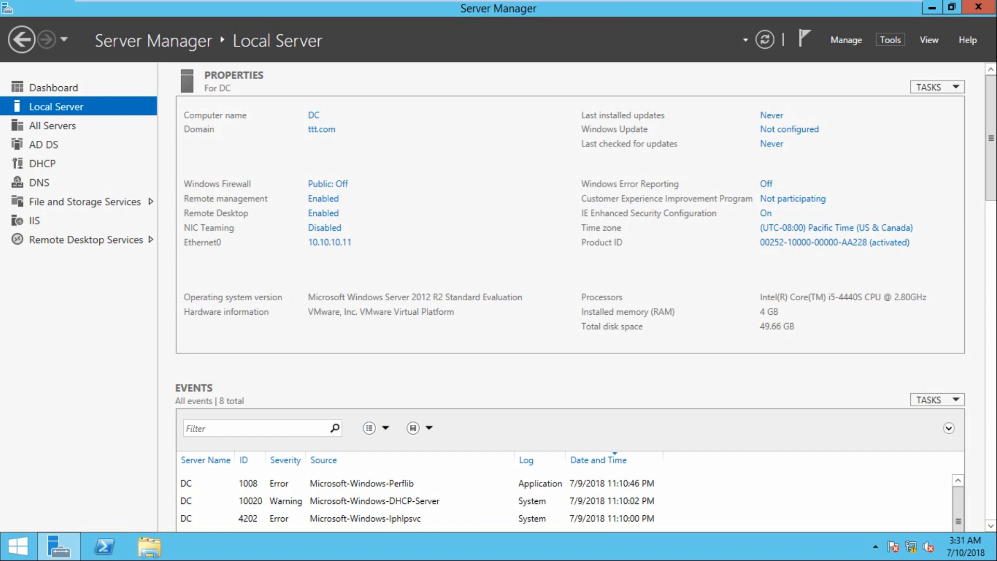
left_click(889, 39)
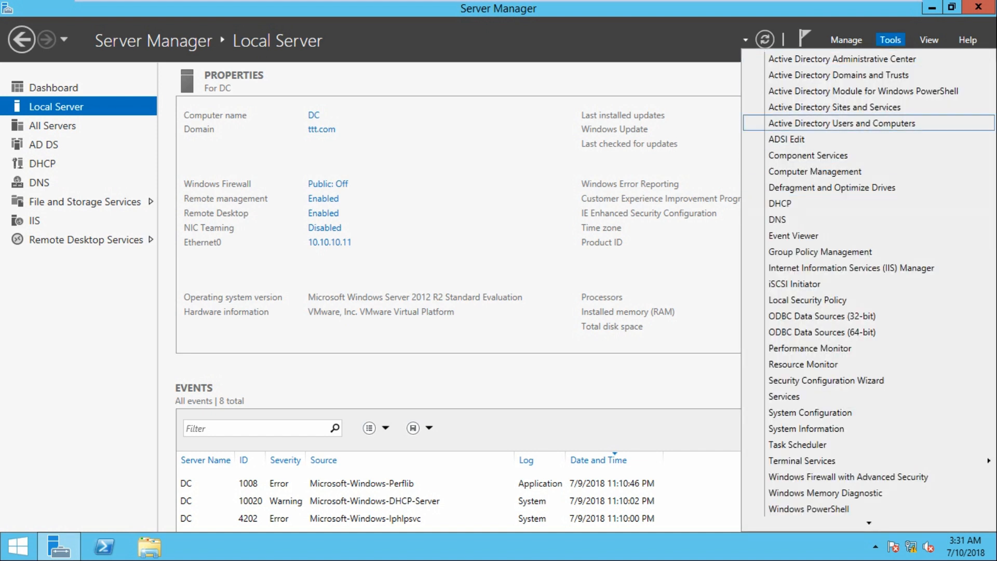
left_click(851, 107)
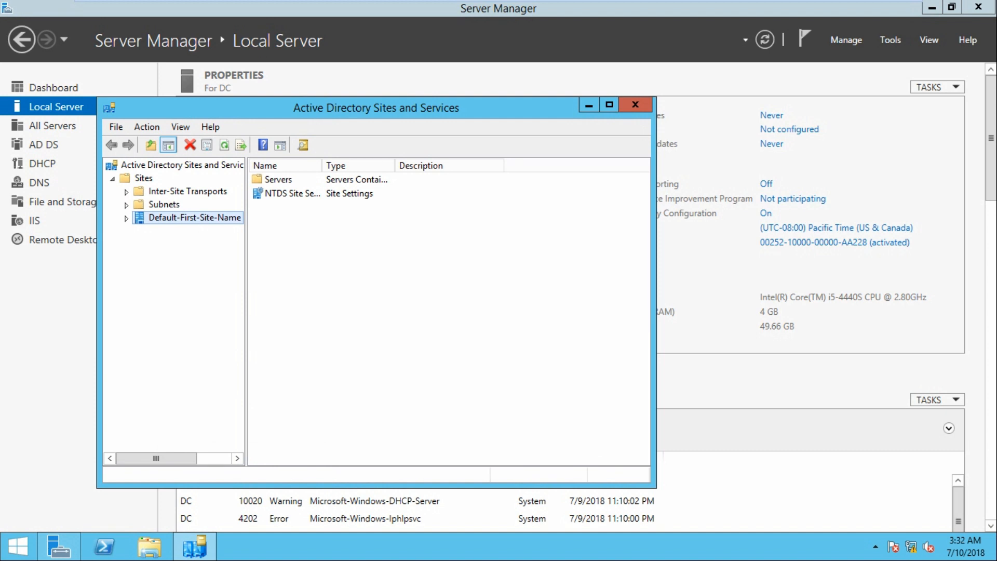
Create a new site named USA using the DEFAULTIPSITELINK site link.
left_click(143, 178)
right_click(141, 178)
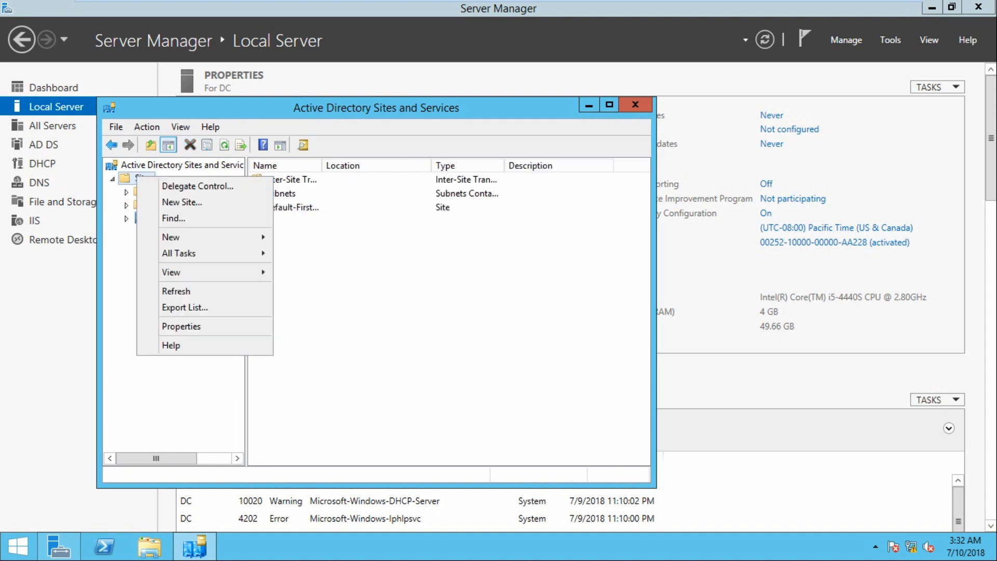
left_click(156, 204)
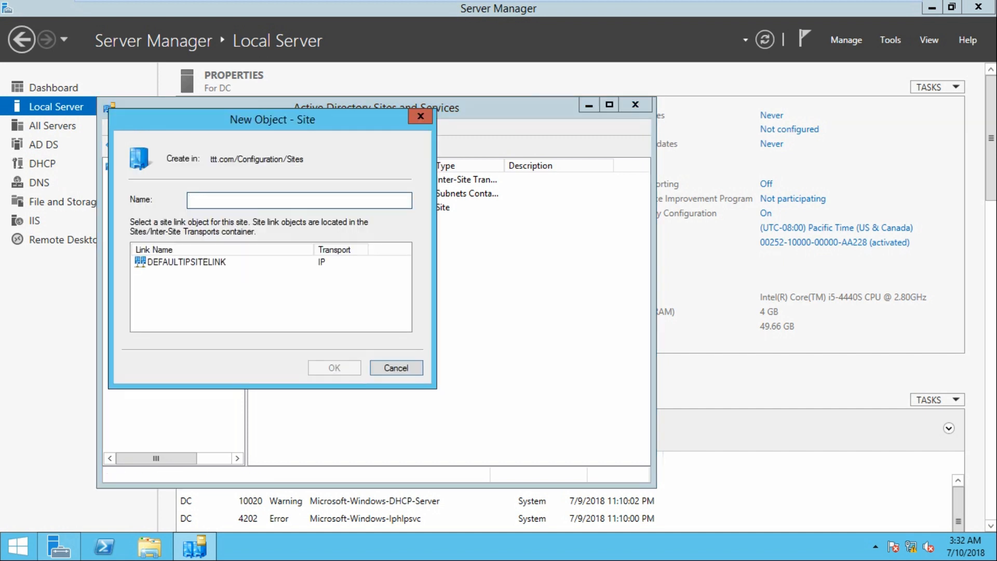
type("USA")
left_click(187, 261)
key("Return")
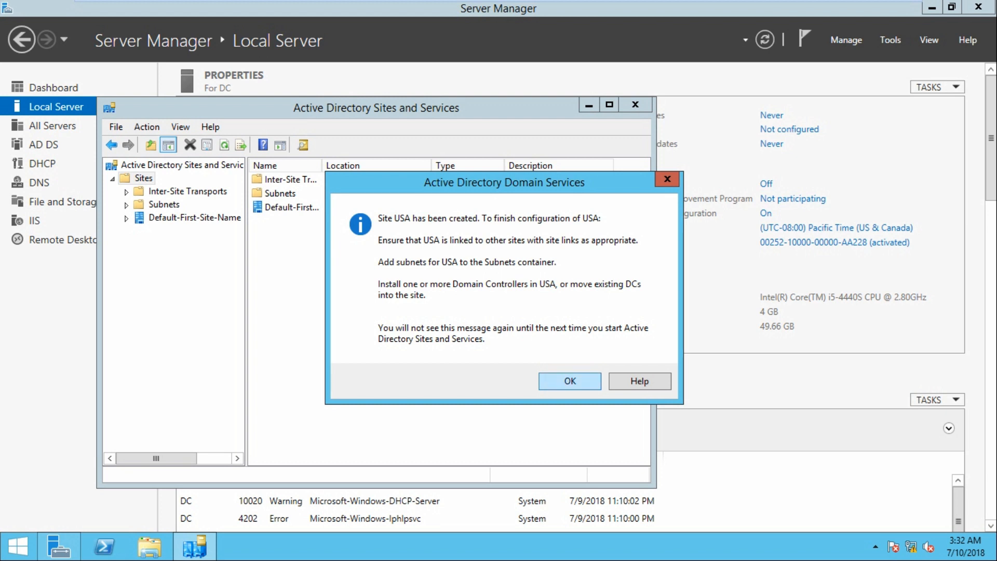
key("Return")
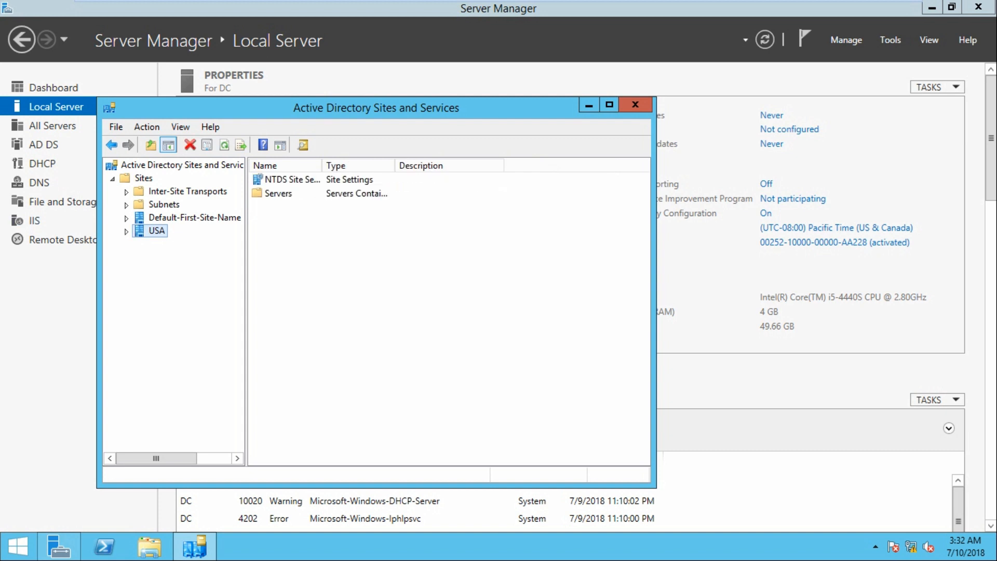
Create a new subnet 10.11.11.0/24 and assign it to the USA site.
left_click(163, 204)
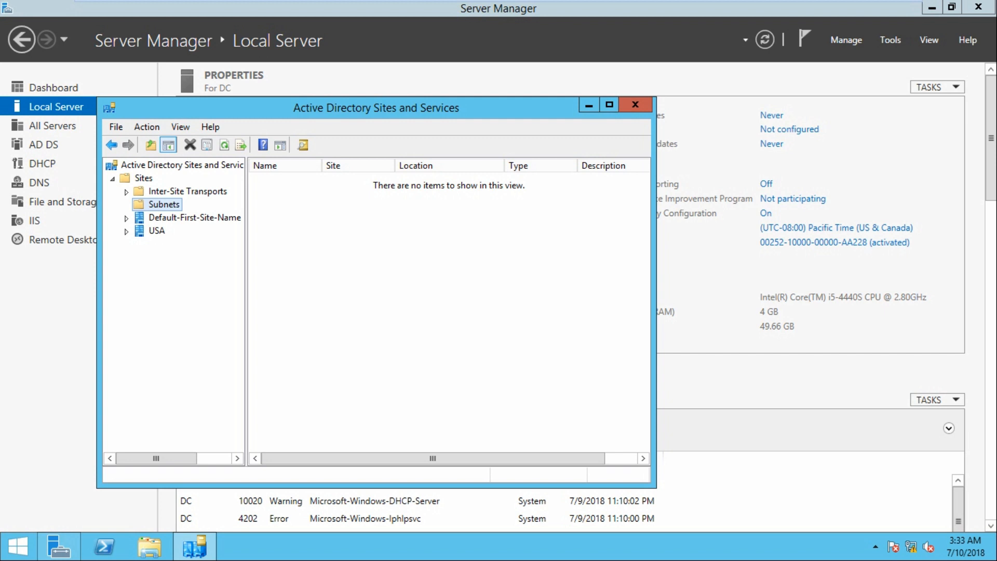
right_click(163, 204)
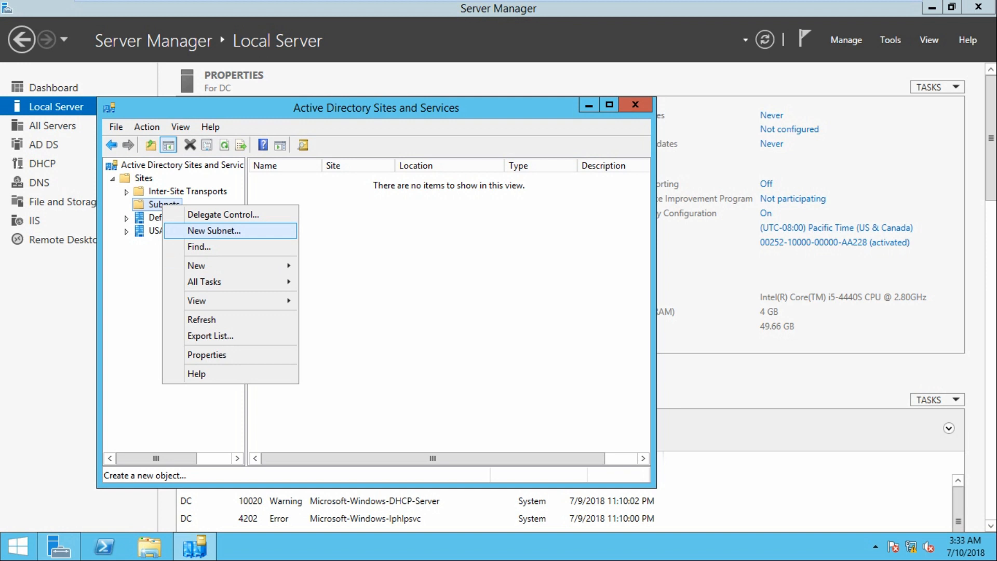
left_click(214, 230)
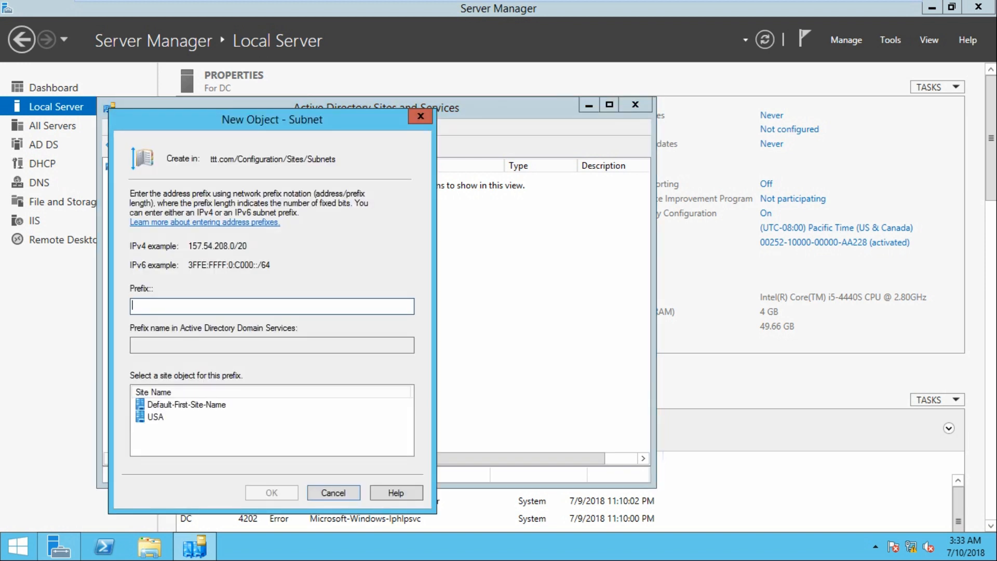
type("10.11.11.0/24")
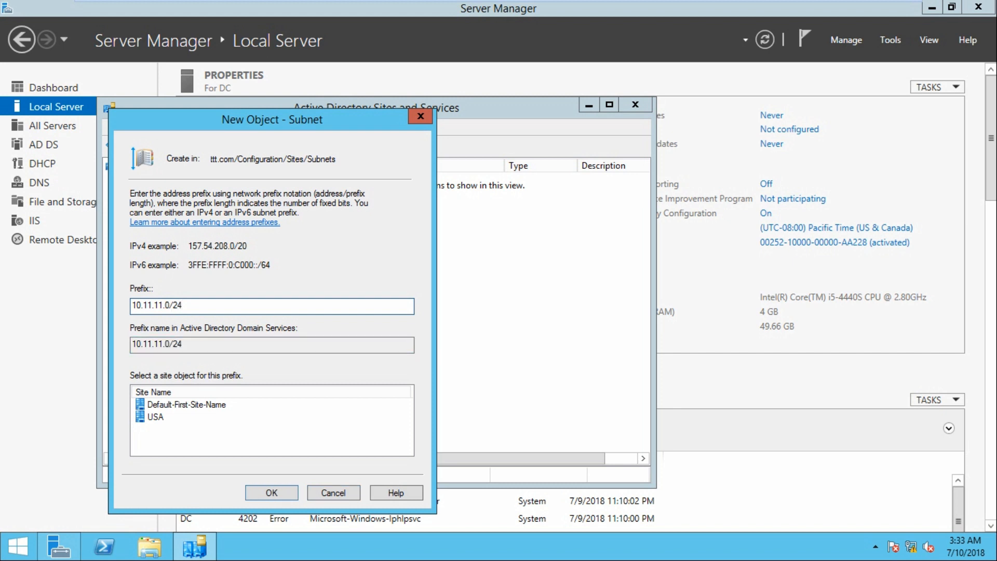
left_click(156, 416)
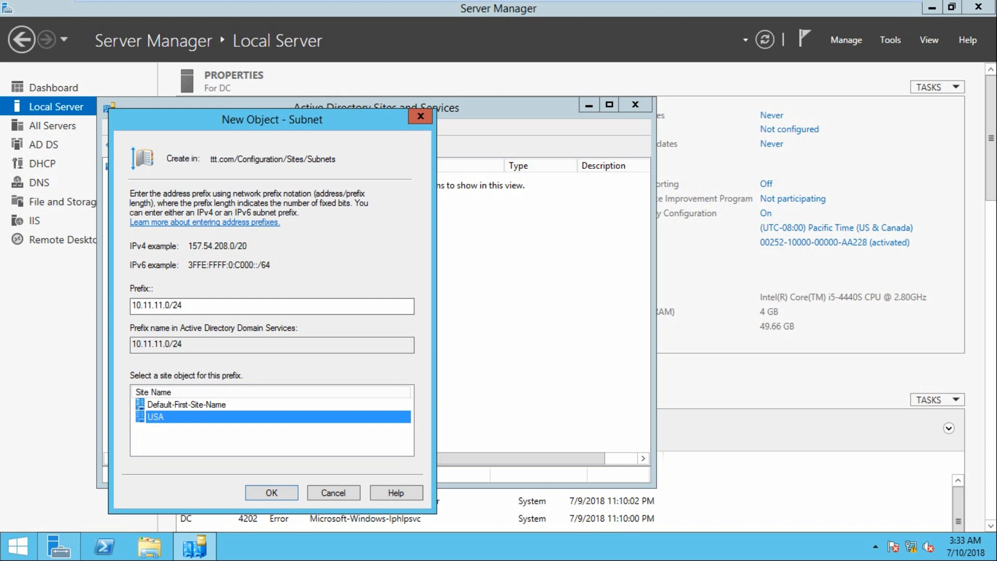
left_click(271, 492)
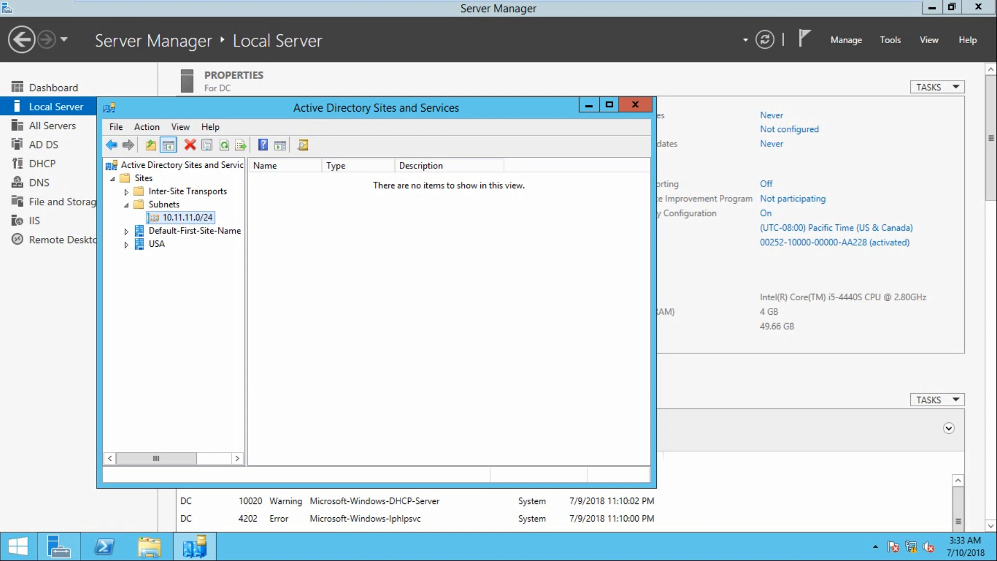
Rename the Default-First-Site-Name site to INDIA.
right_click(179, 230)
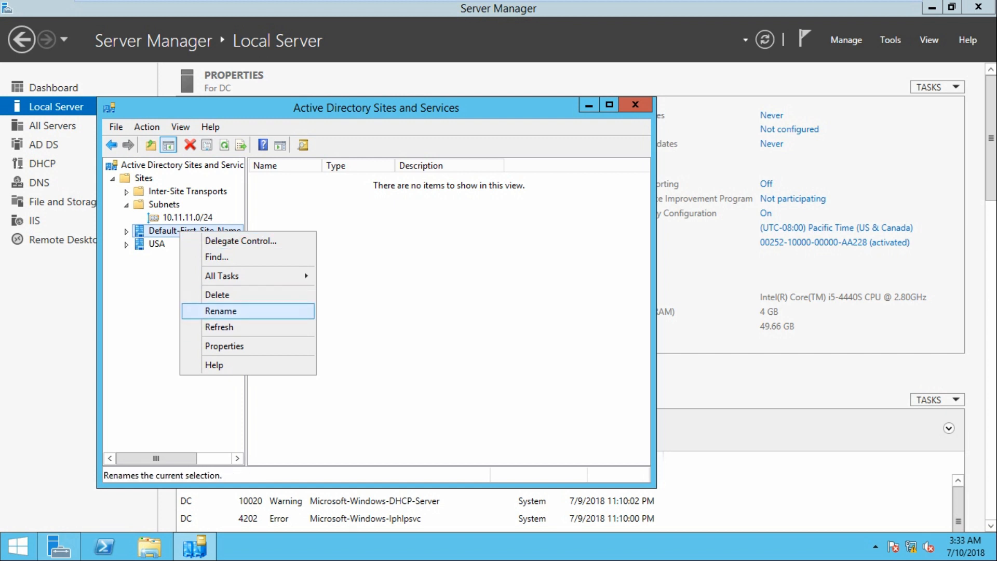
left_click(220, 310)
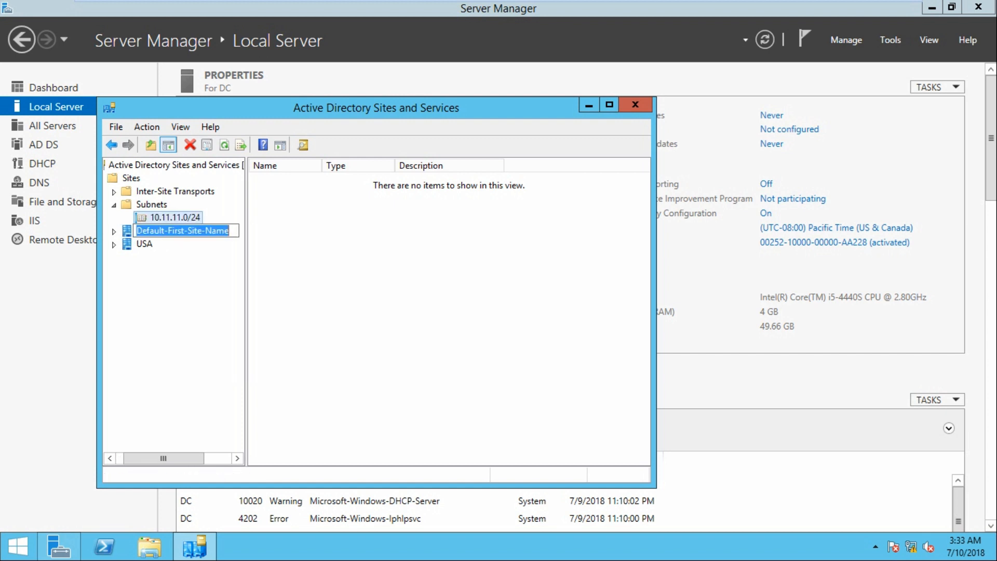
type("INDIA")
key("Return")
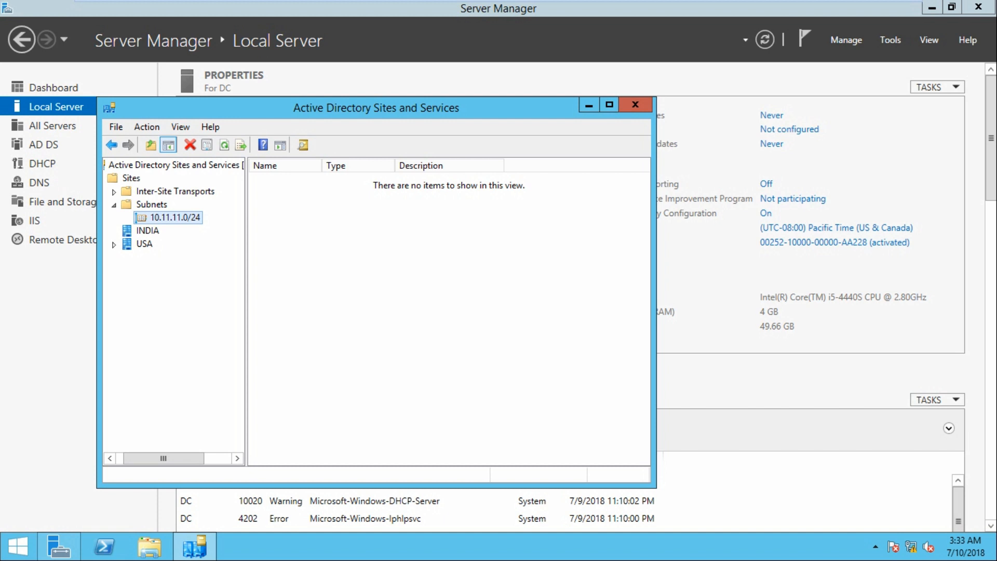
Create a new subnet 10.10.10.0/24 and assign it to the INDIA site.
right_click(151, 204)
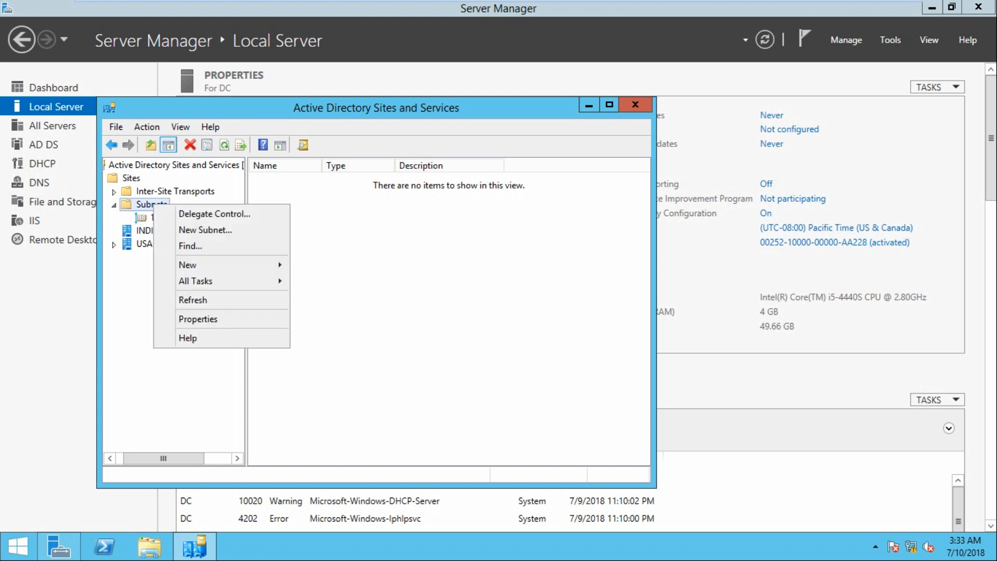
left_click(205, 229)
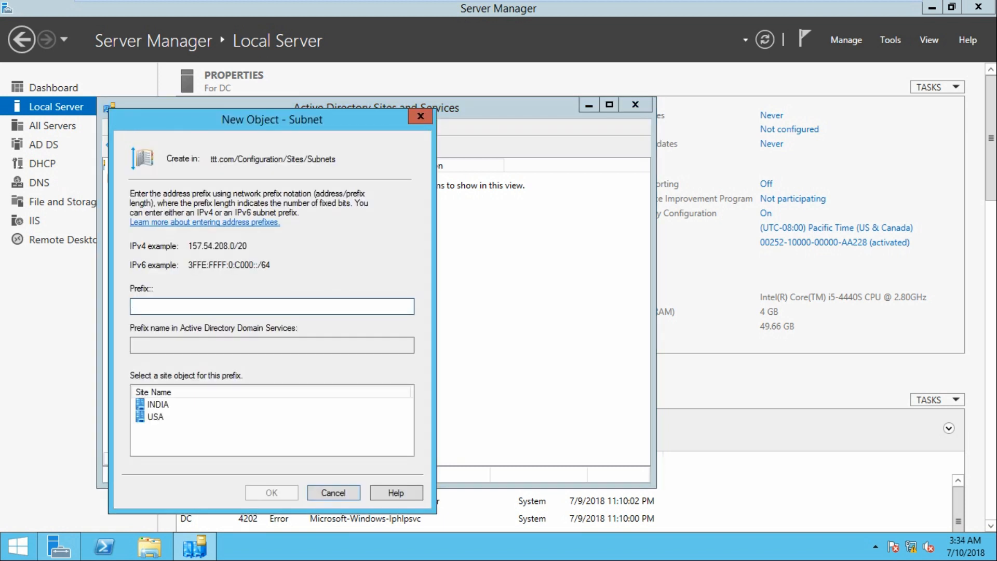
type("10.10.10.0/24")
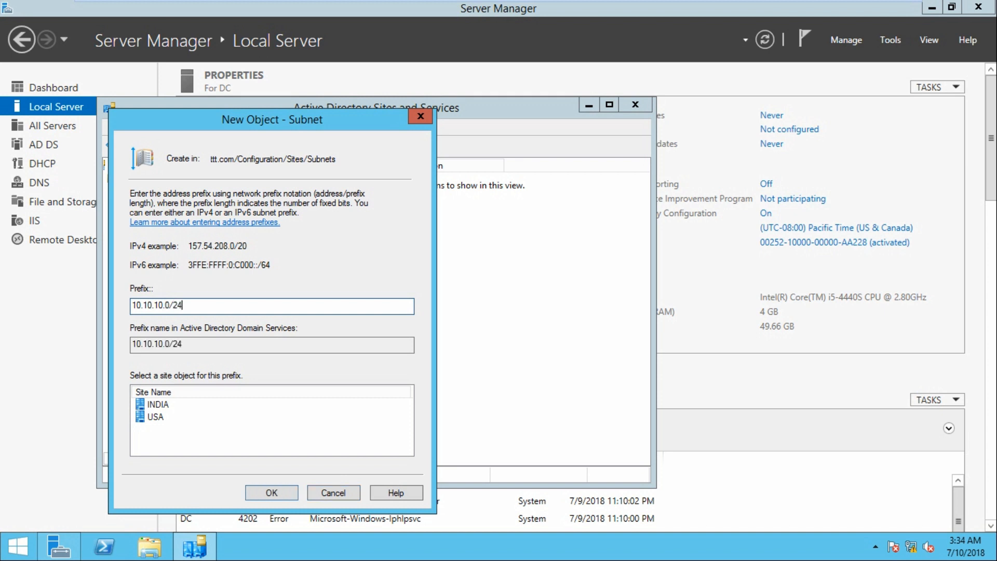
left_click(158, 405)
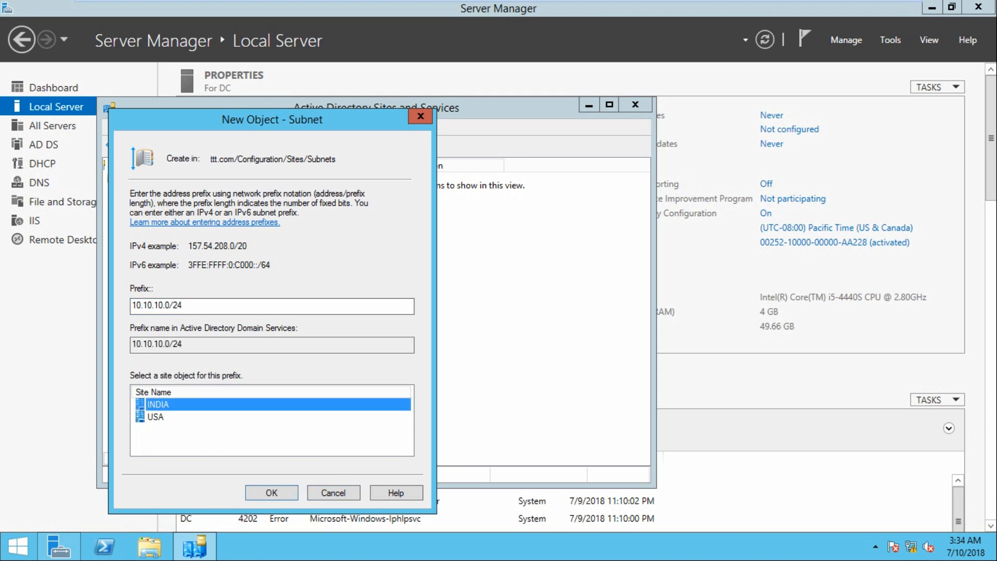
left_click(283, 493)
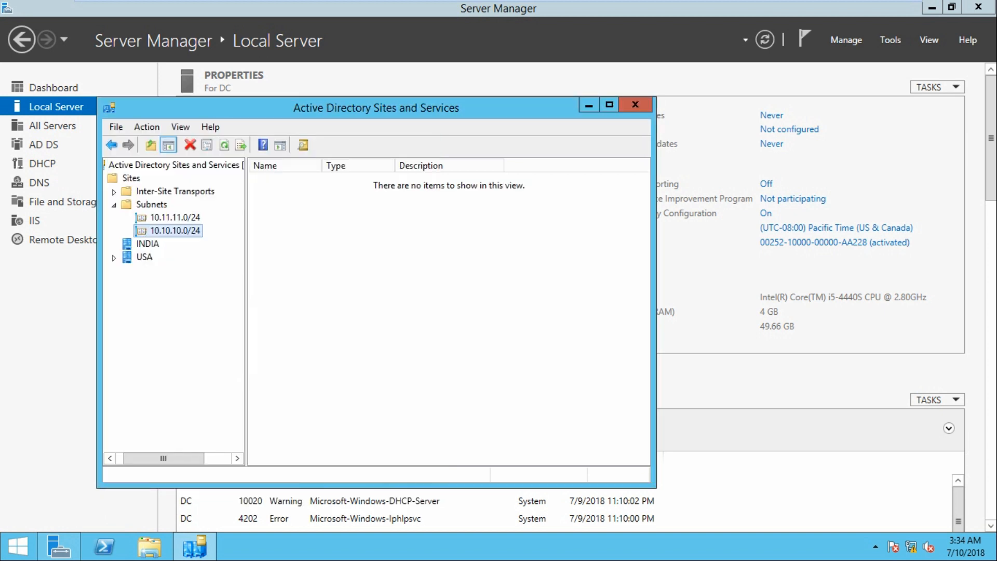
Expand the USA and INDIA sites and review the two subnets.
left_click(114, 258)
left_click(147, 244)
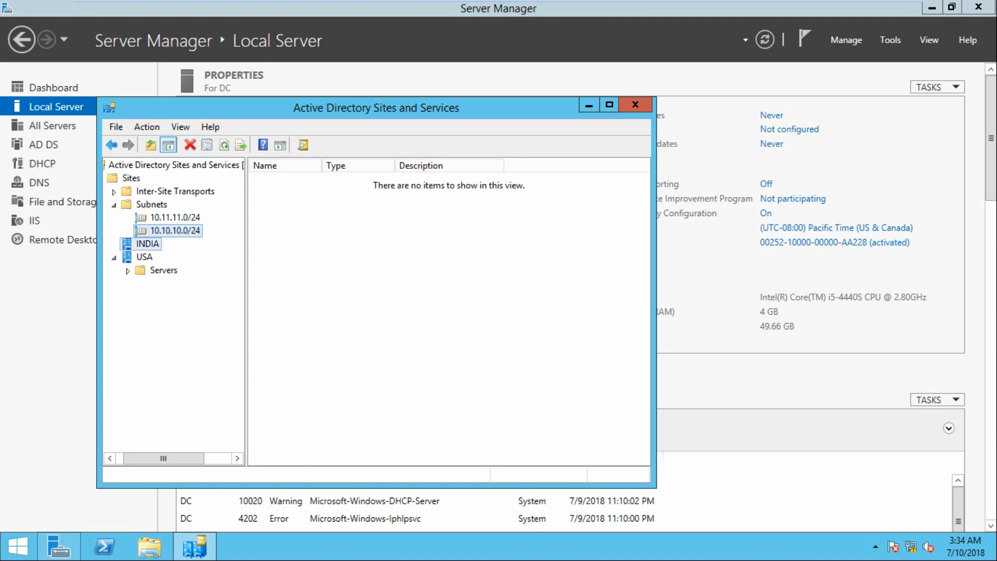
left_click(114, 244)
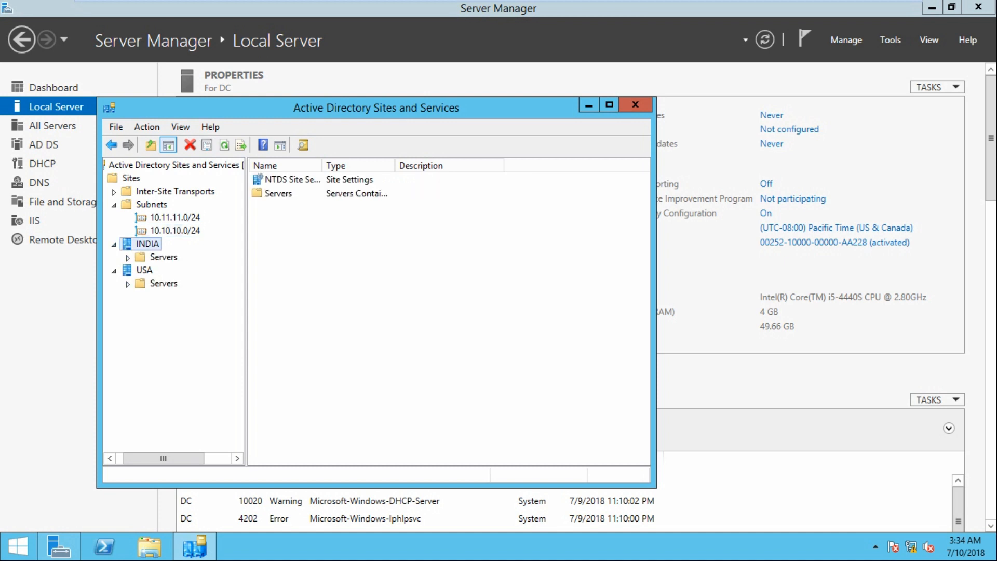
left_click(175, 218)
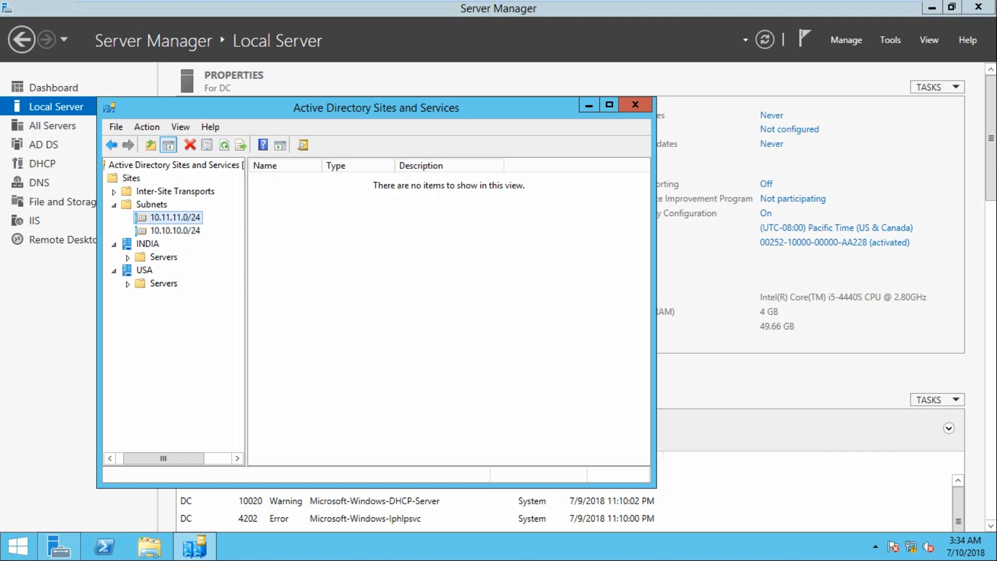
left_click(175, 218)
left_click(175, 231)
left_click(147, 244)
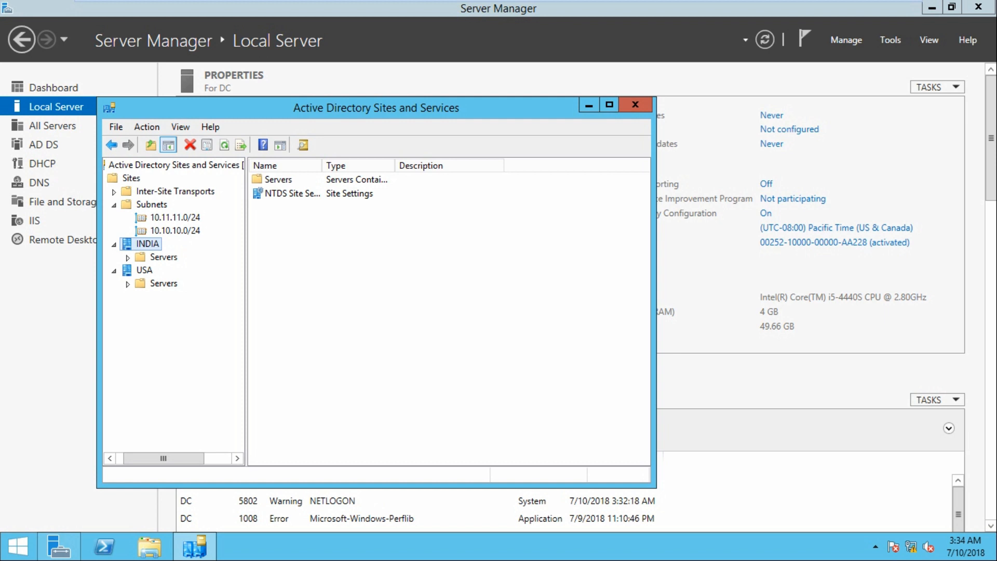
left_click(174, 231)
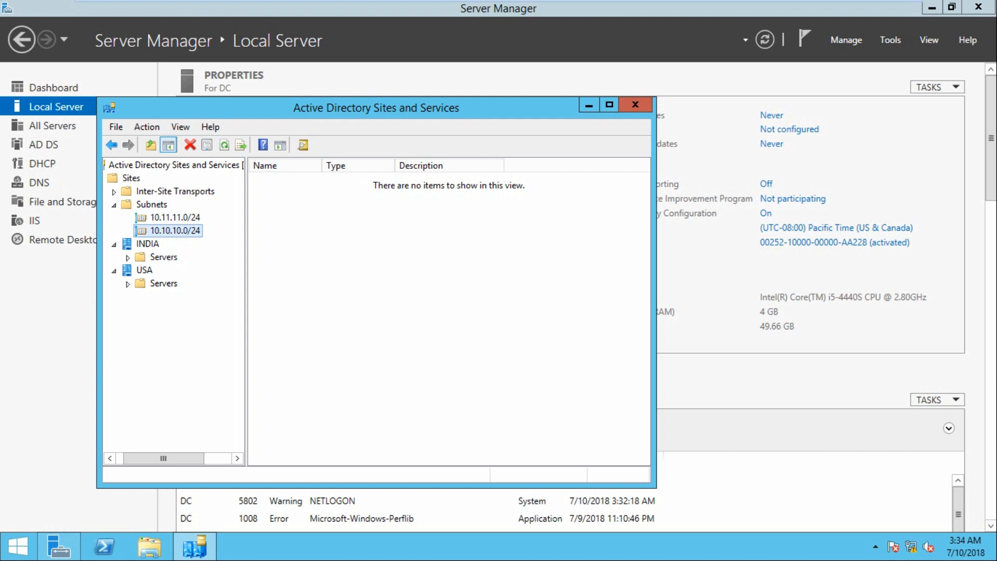
Switch to the CDC virtual machine and start a role-based Add Roles and Features installation on server cdc.
left_click(634, 105)
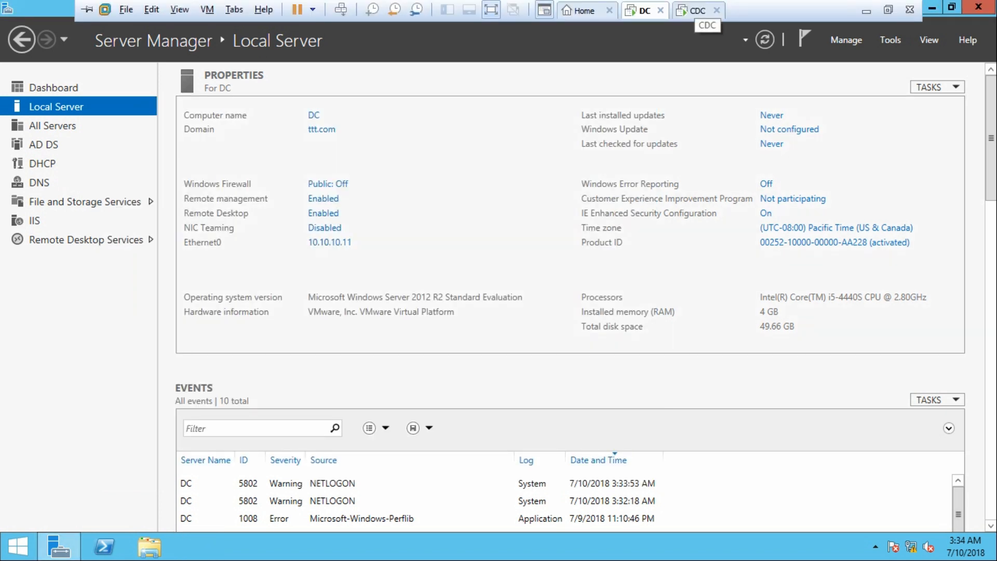
left_click(696, 10)
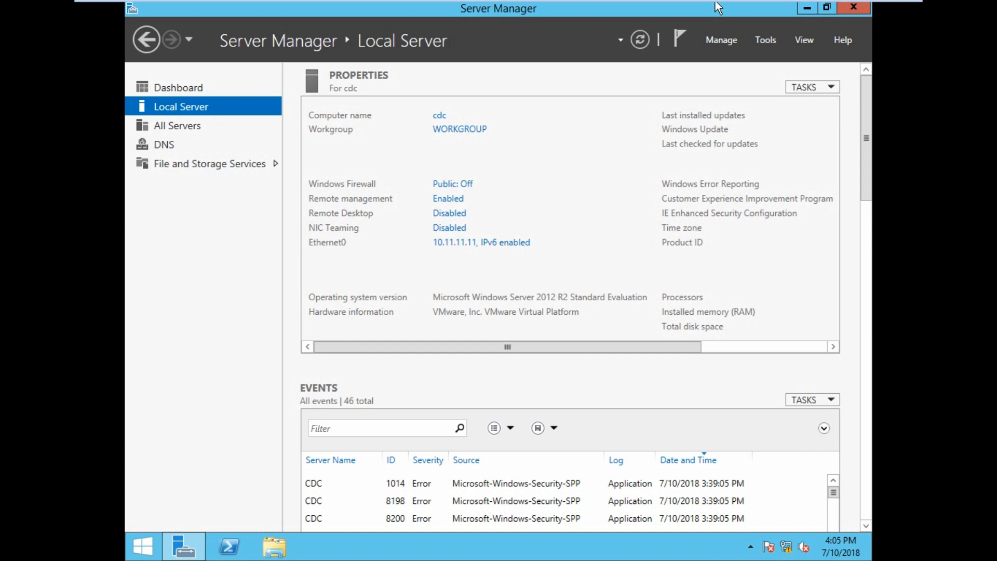
left_click(715, 39)
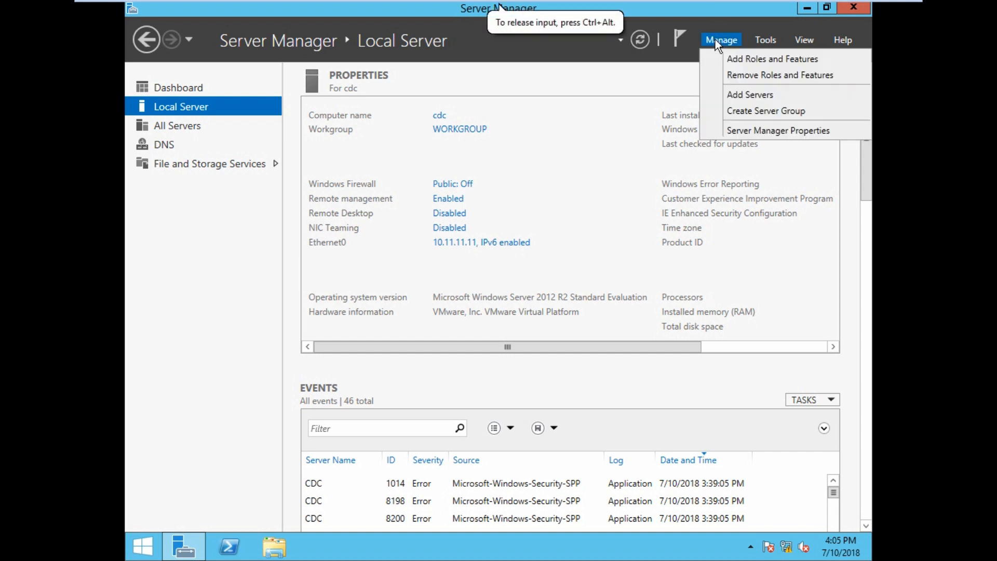
left_click(756, 61)
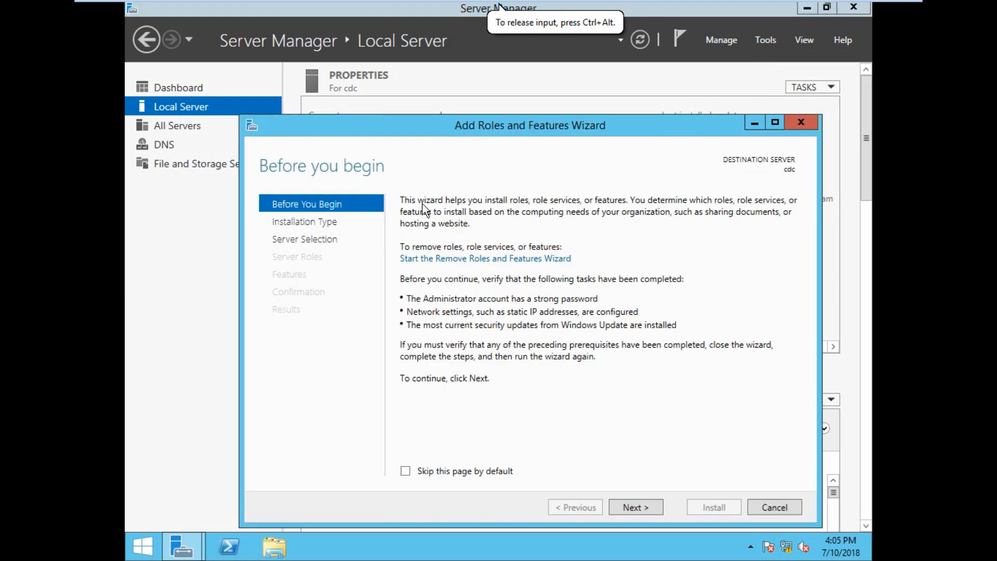
left_click(639, 512)
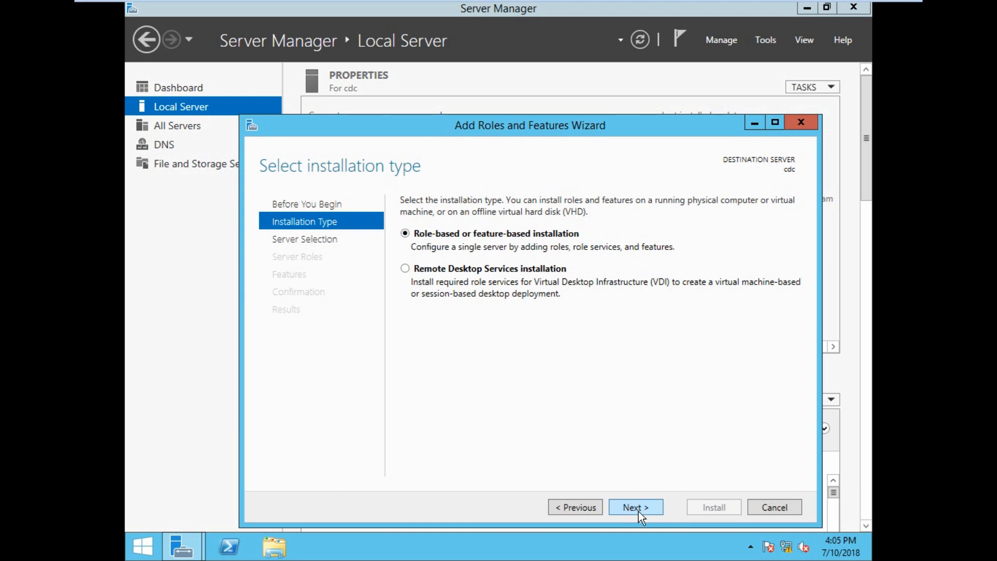
left_click(638, 508)
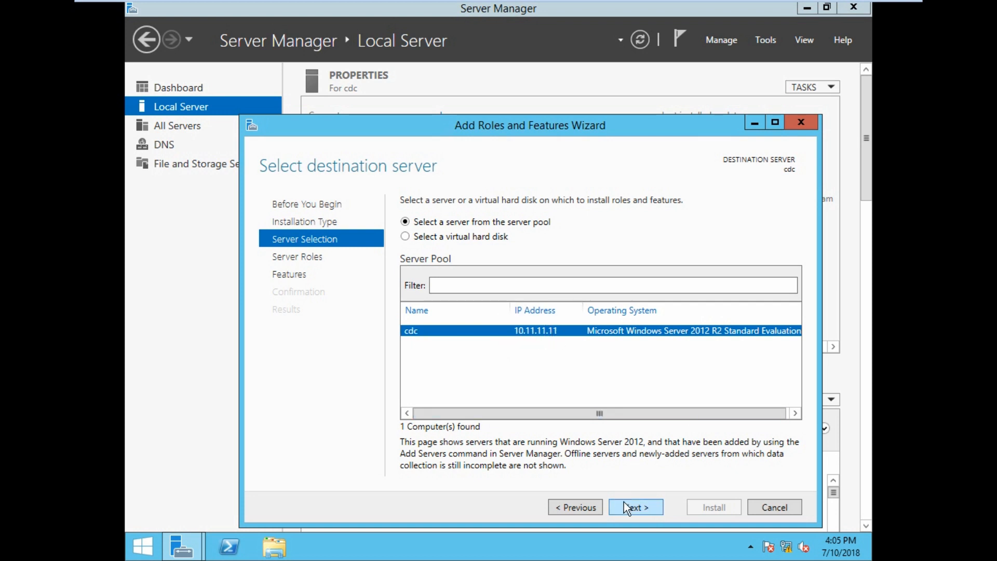
left_click(646, 508)
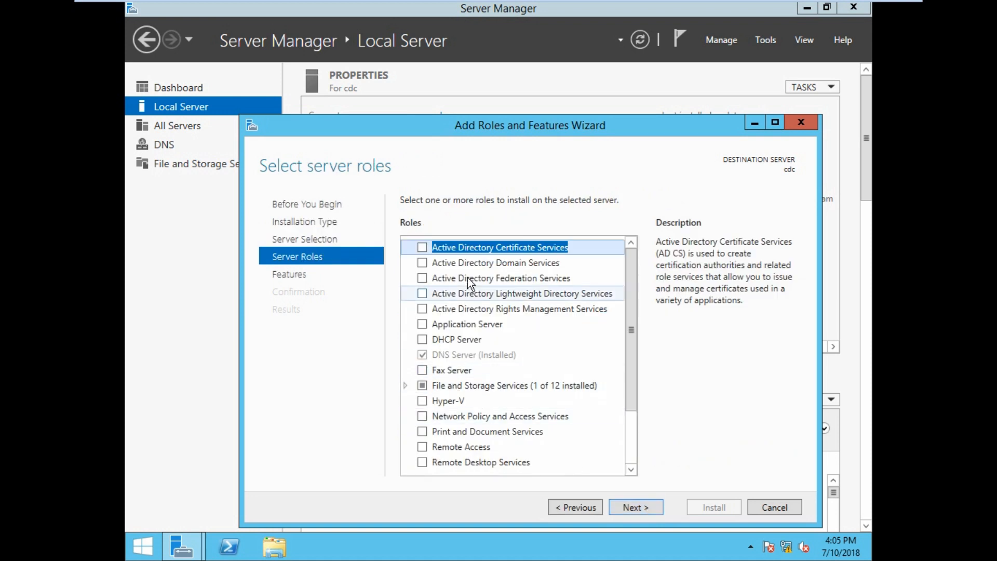
Install the Active Directory Domain Services role with its required management tools, allowing automatic restart if required.
left_click(424, 265)
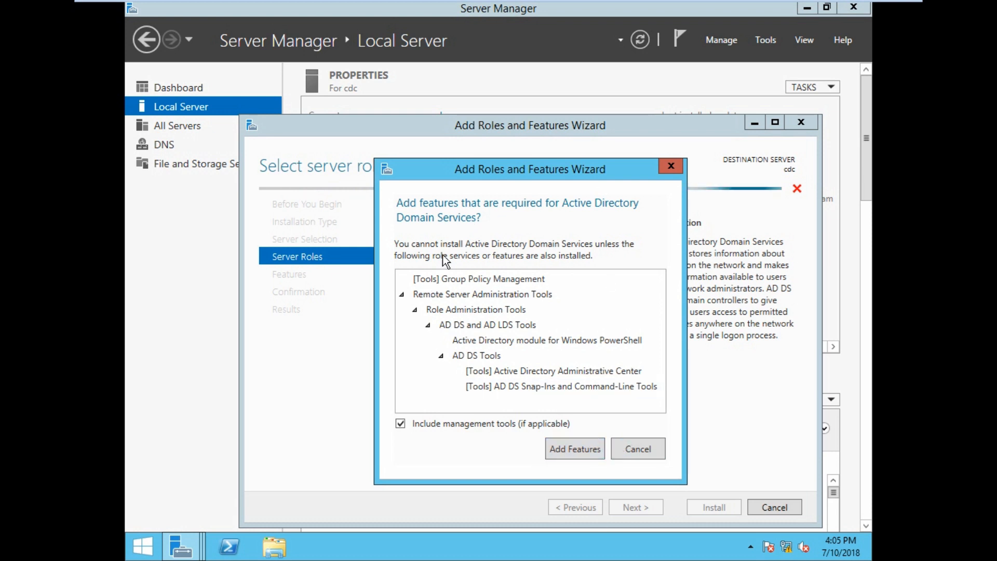
left_click(574, 450)
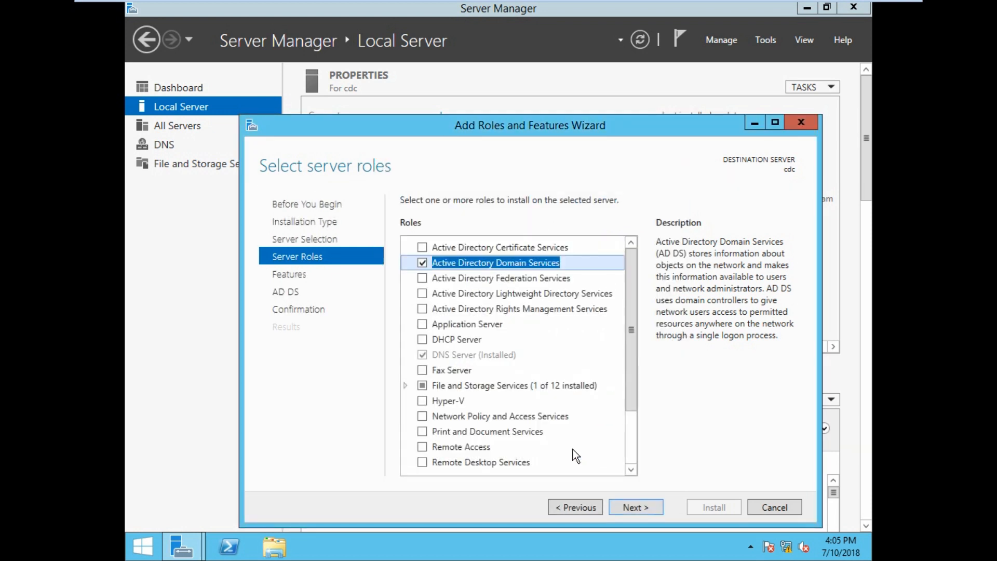
left_click(637, 511)
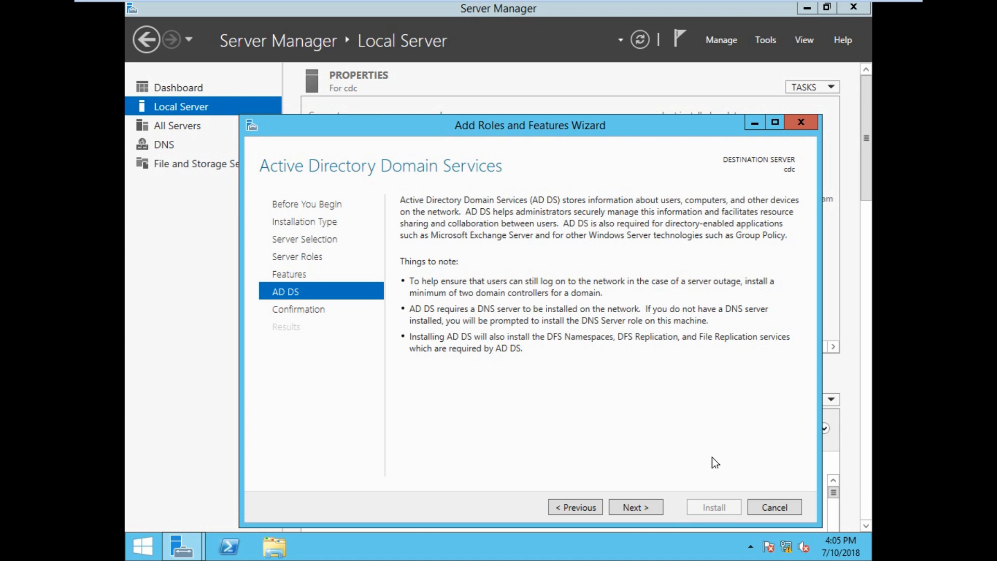
left_click(631, 506)
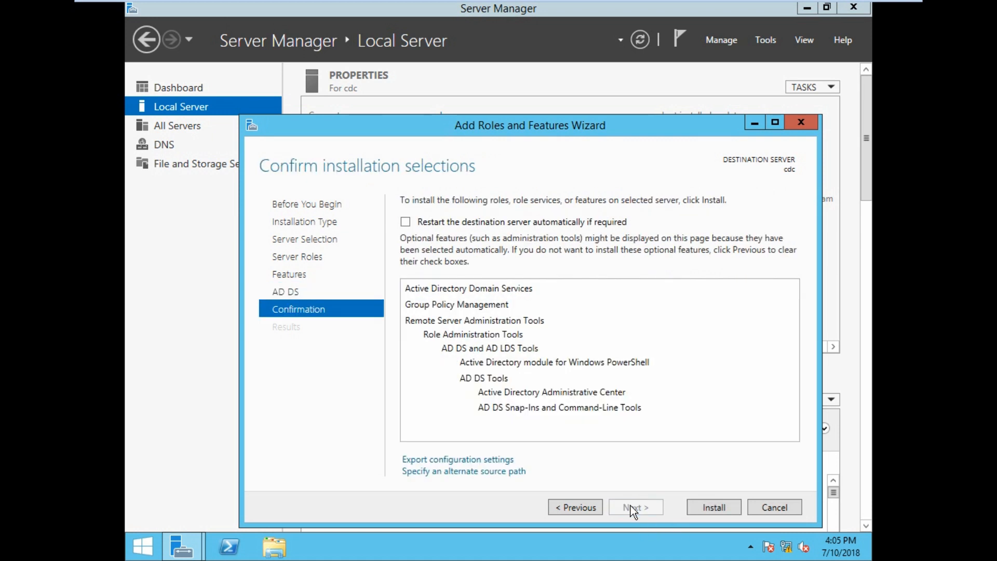
left_click(405, 222)
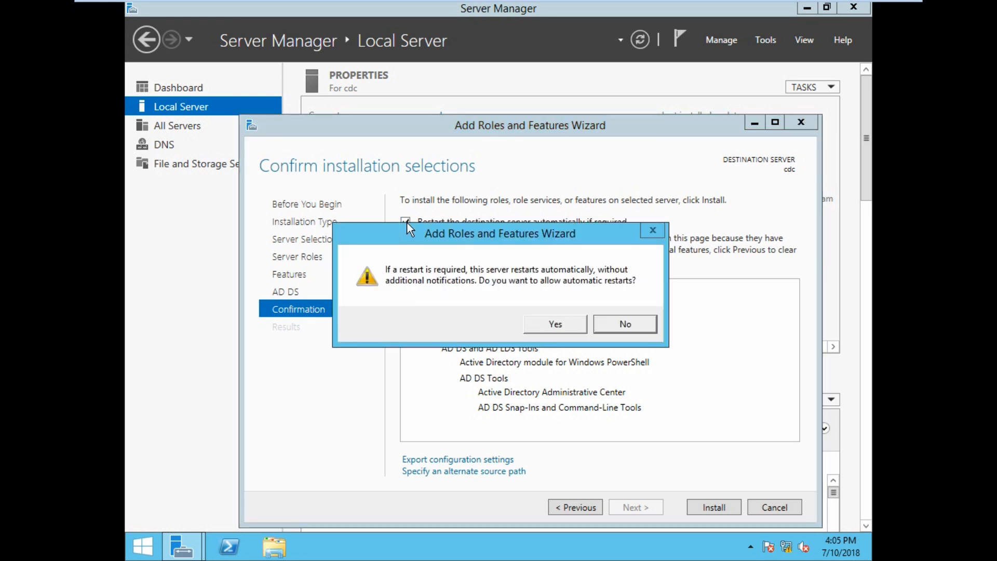
left_click(554, 327)
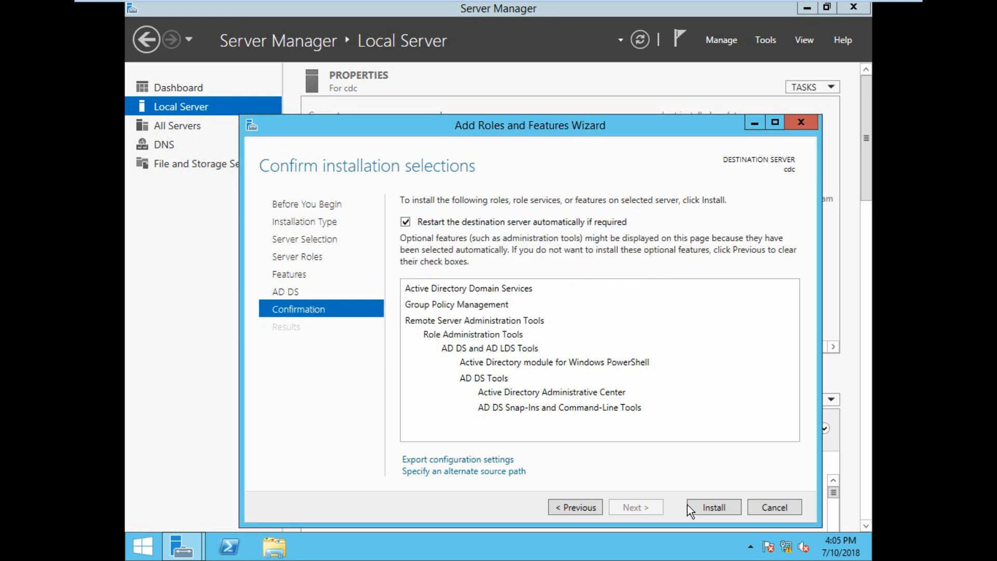
left_click(713, 508)
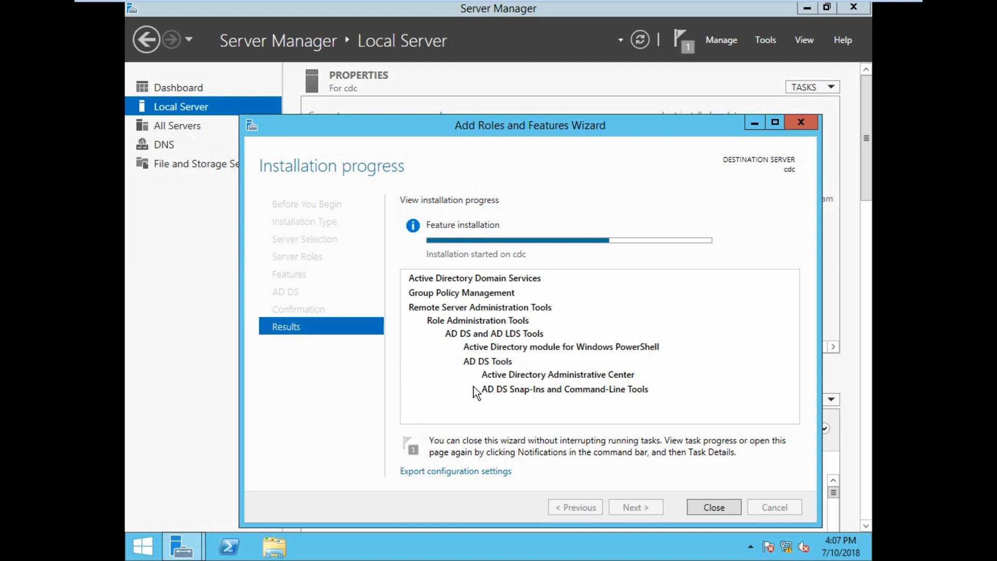
Open a command prompt, ping 10.10.10.11 and run nslookup to check connectivity to the parent domain controller.
key("super+r")
key("Return")
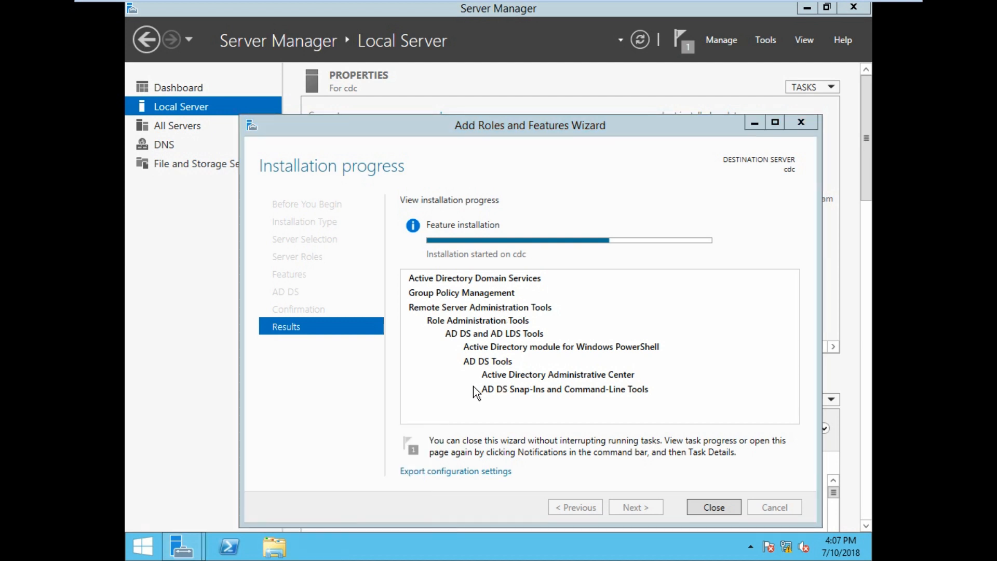
type("ping")
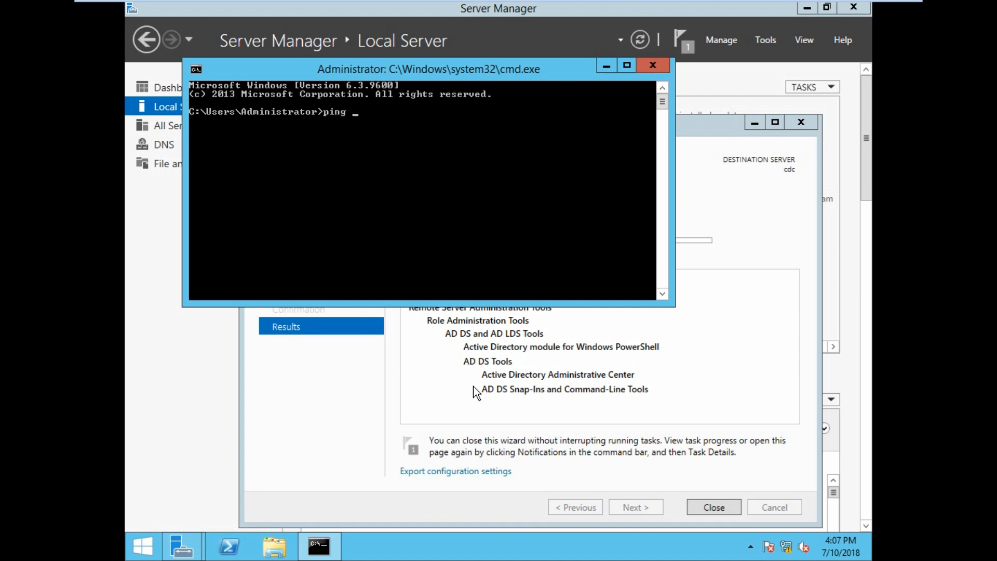
type(" 10.10.10.11")
key("Return")
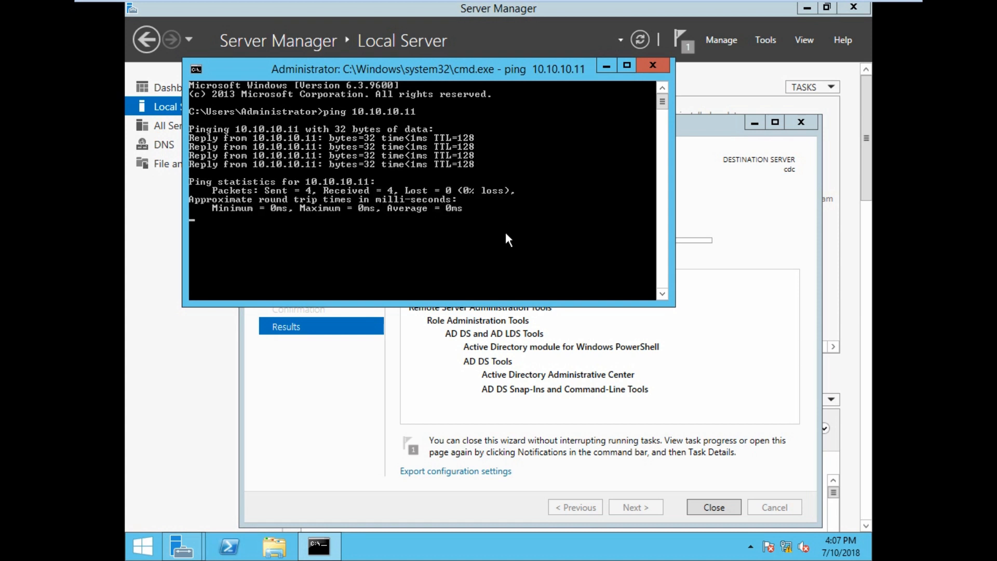
type("n")
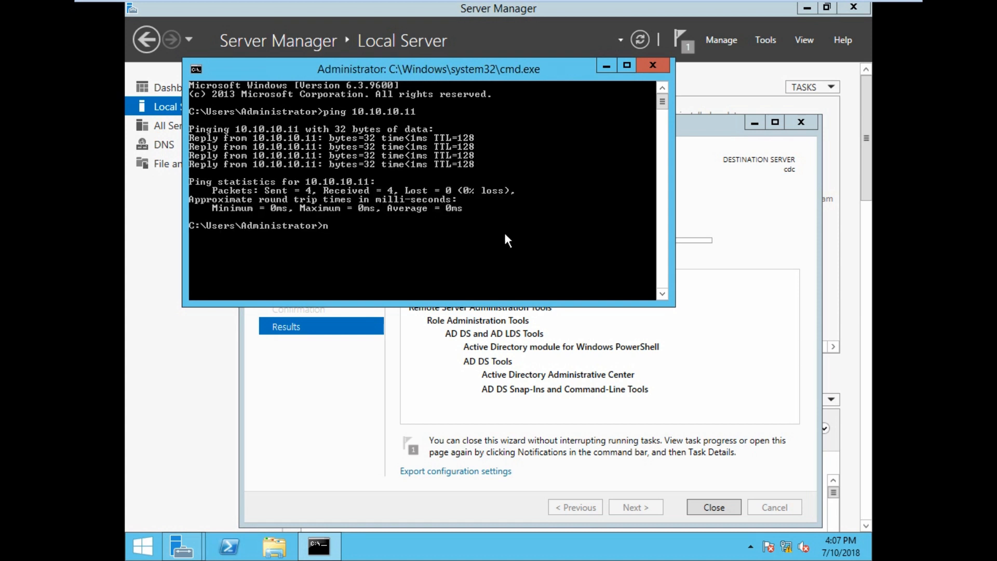
type("slookup")
key("Return")
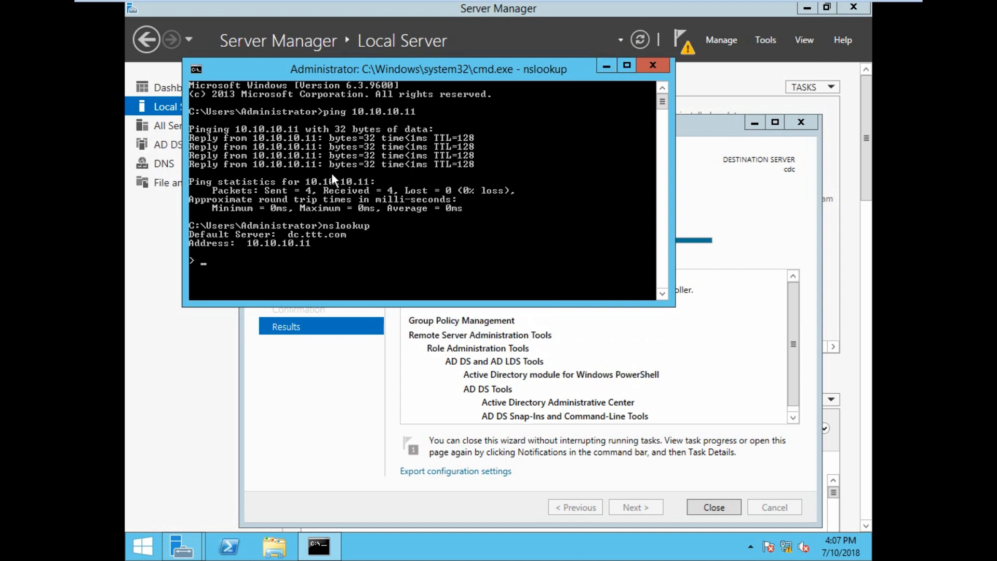
Close the installation wizard and launch promotion of this server to a domain controller.
left_click(602, 65)
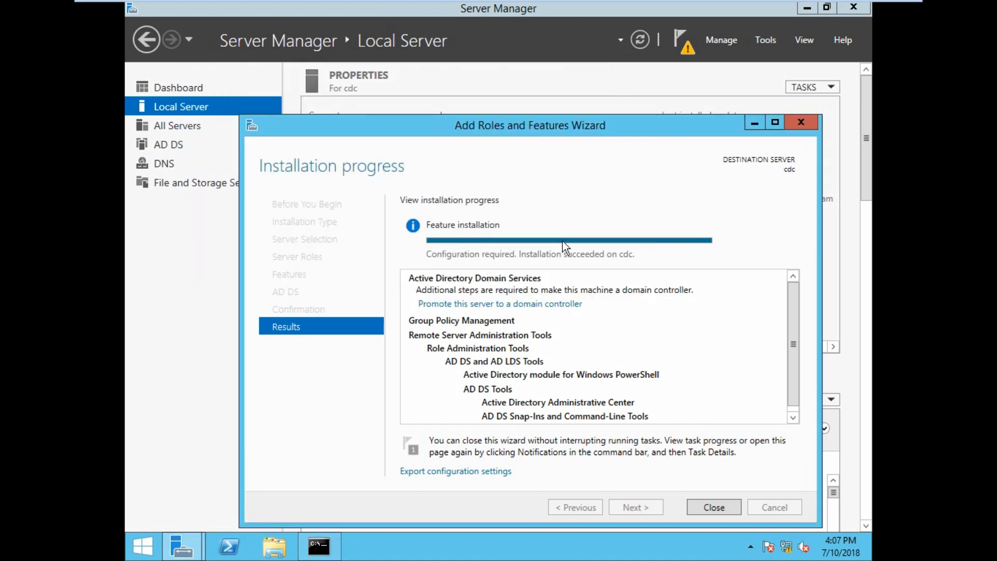
left_click(714, 507)
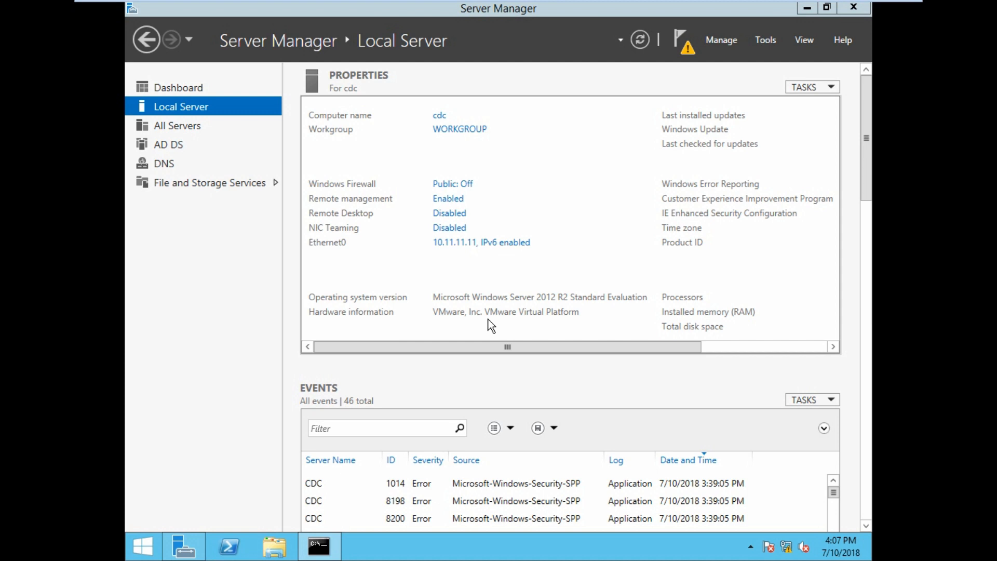
left_click(687, 44)
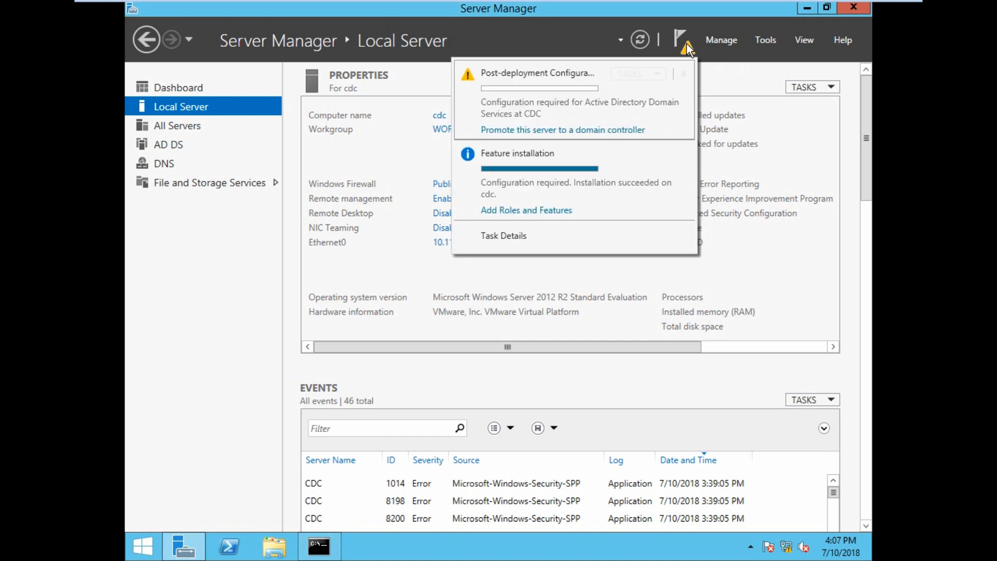
left_click(580, 130)
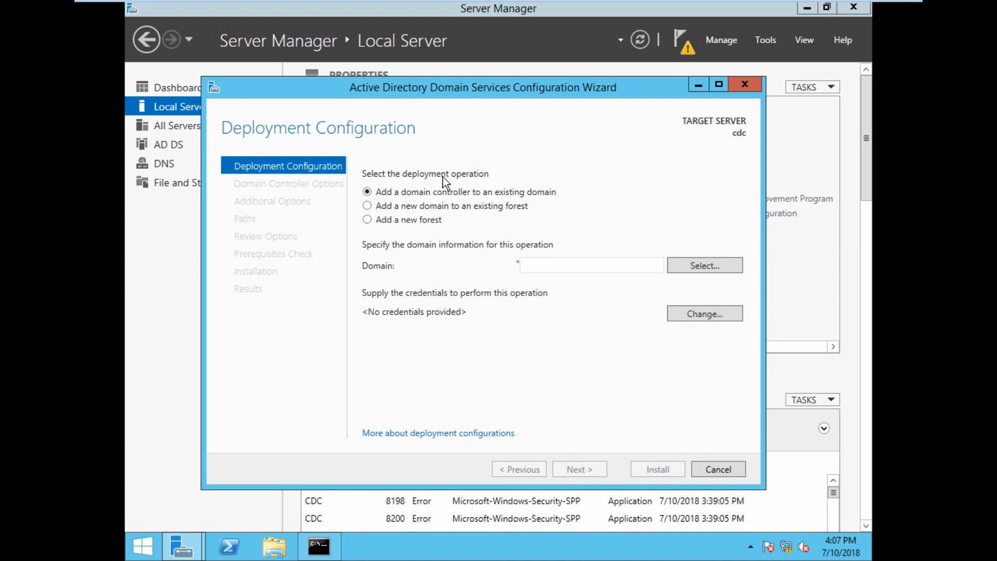
Choose to add a new domain to an existing forest and supply ttt\administrator credentials with the account password.
left_click(406, 206)
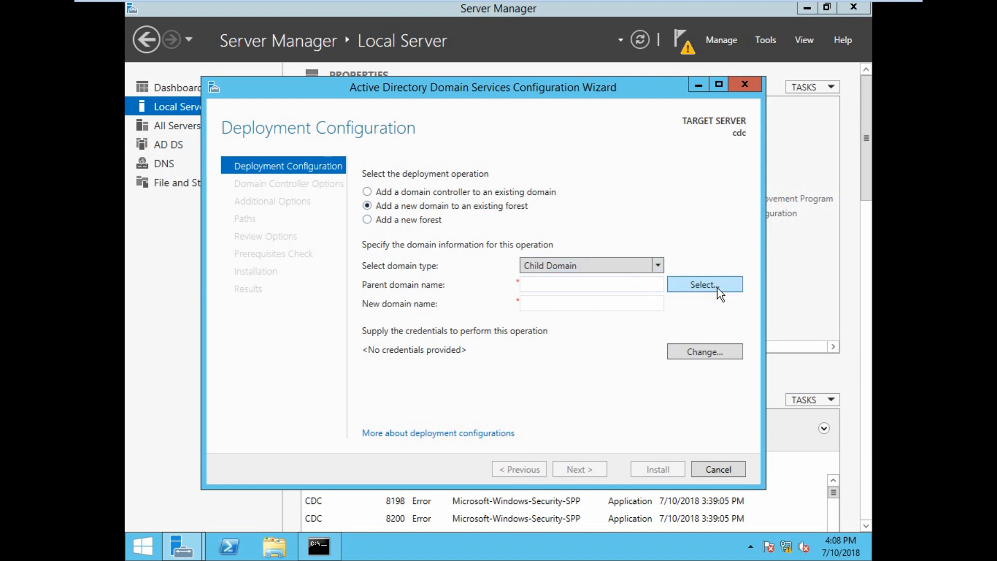
left_click(701, 288)
type("ttt\\")
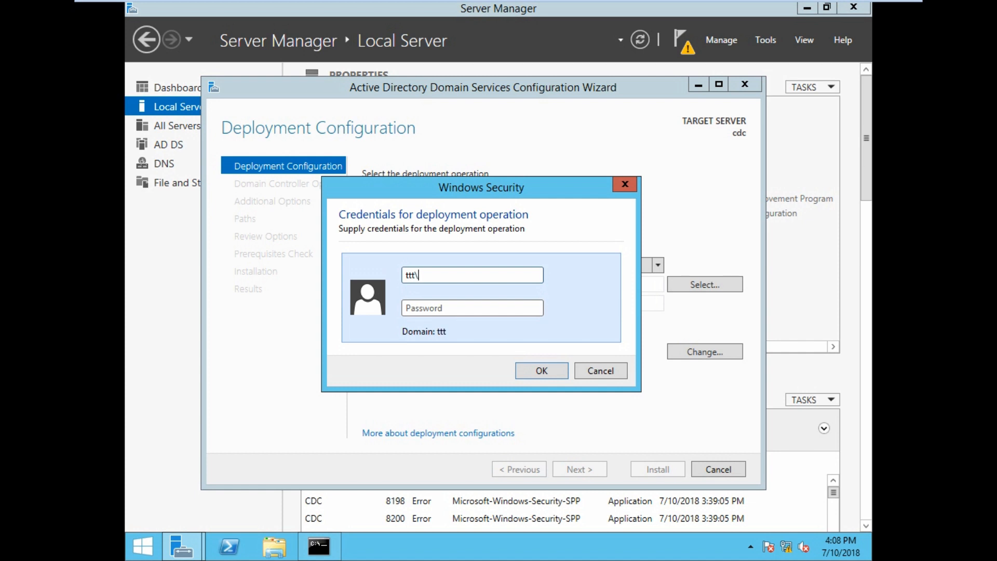
type("administrator")
key("Tab")
type("*****")
key("BackSpace")
key("BackSpace")
key("BackSpace")
key("BackSpace")
key("BackSpace")
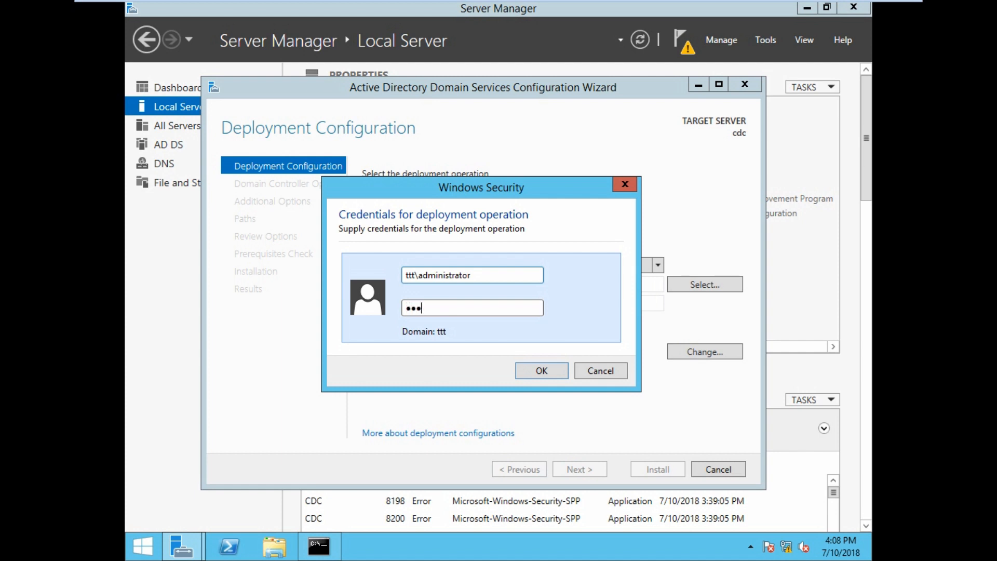
type("*******")
left_click(539, 372)
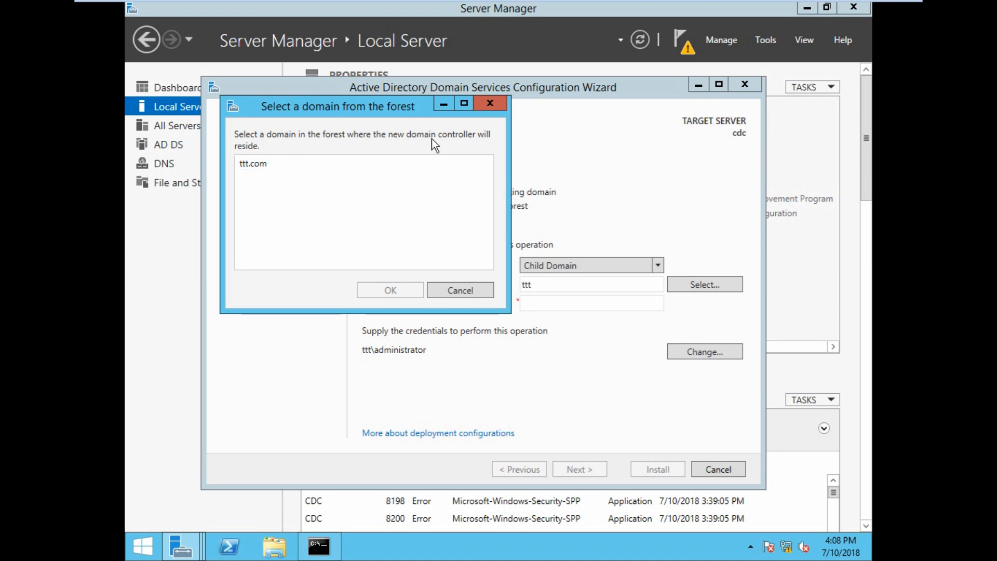
Select ttt.com as the parent domain, name the new child domain usa, and continue.
left_click(253, 166)
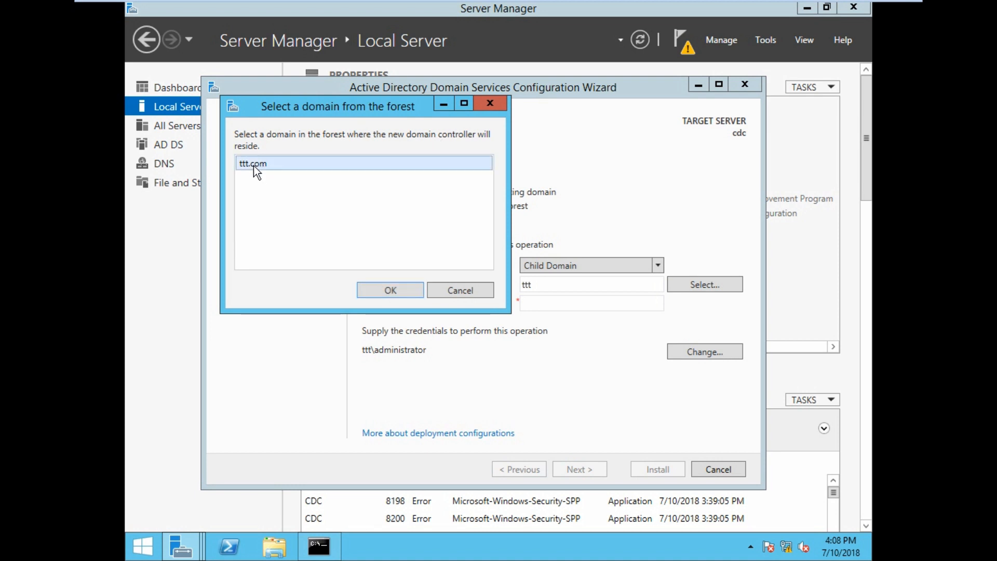
left_click(381, 292)
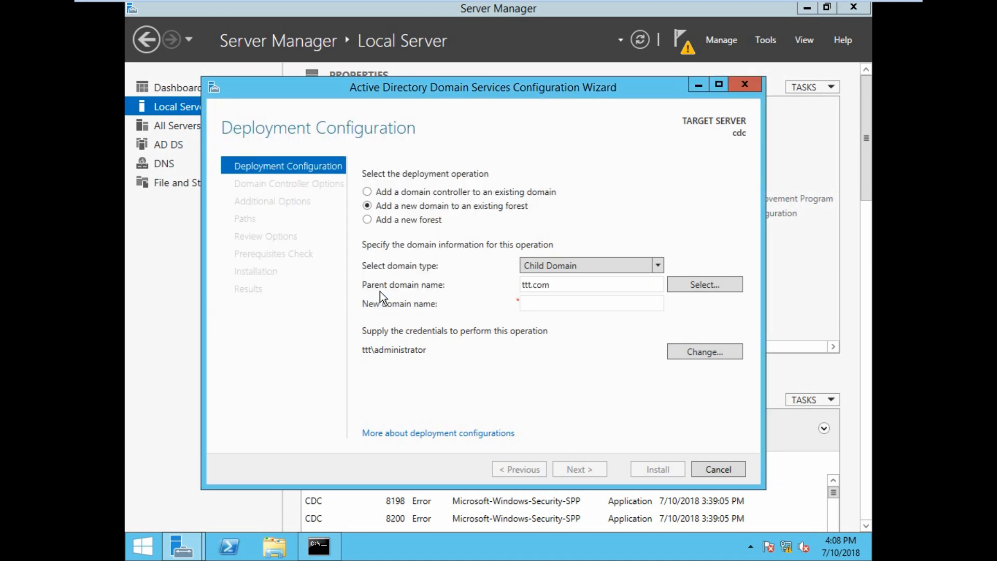
left_click(543, 303)
type("u")
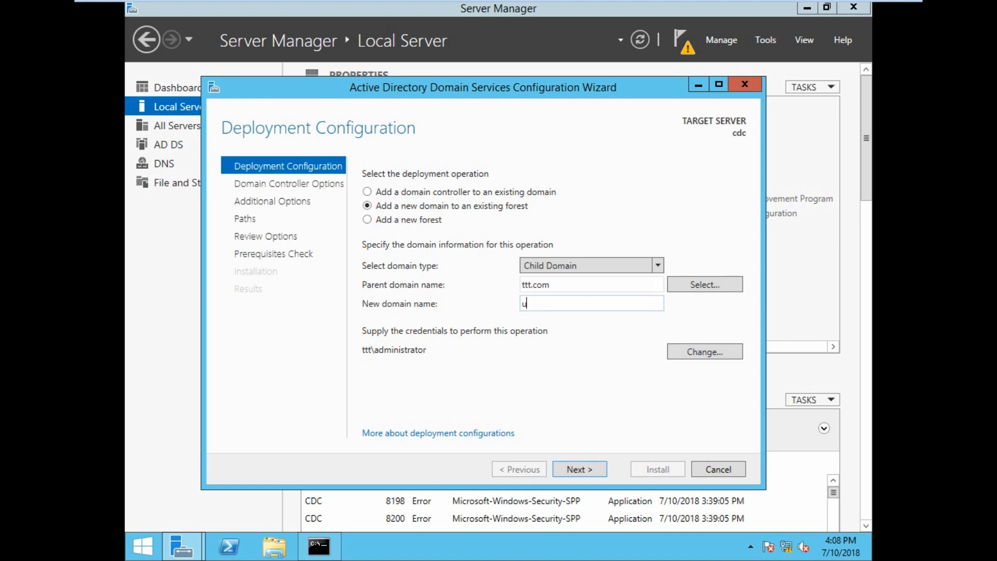
type("sa")
left_click(590, 469)
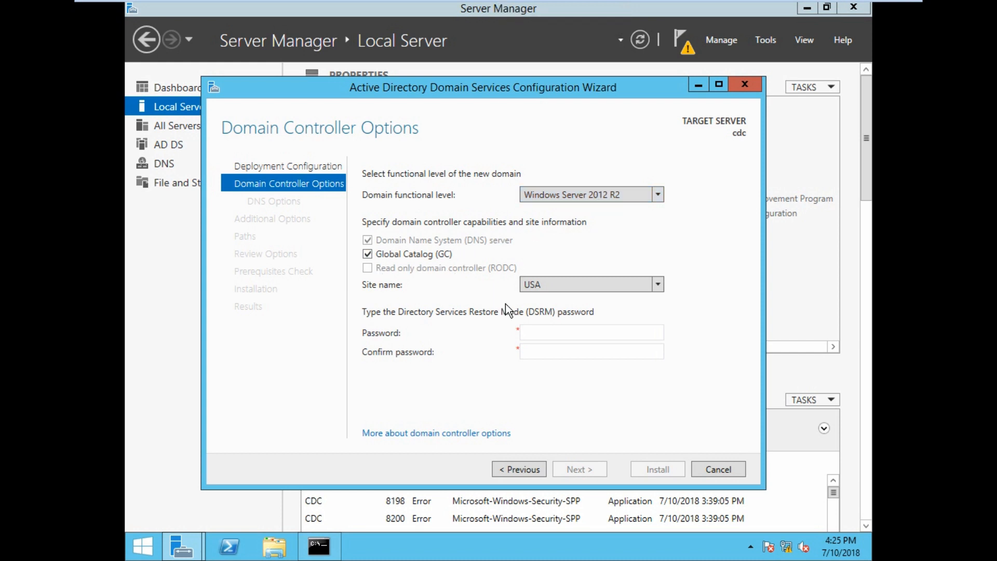
Enter and confirm the DSRM password, keep site USA, and accept the DNS delegation options.
left_click(551, 333)
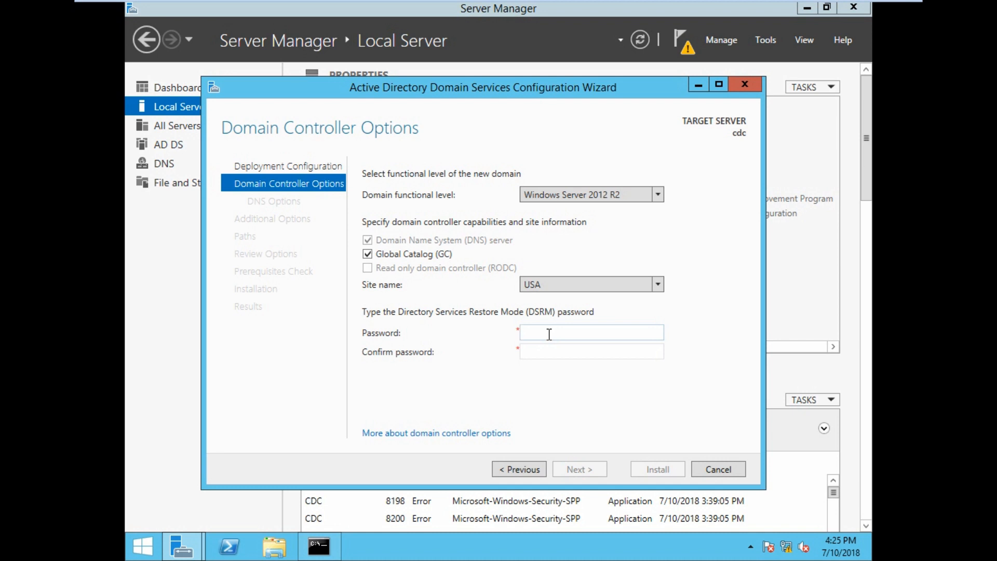
type("P@ssw0r")
key("Tab")
type("P@ssw0r")
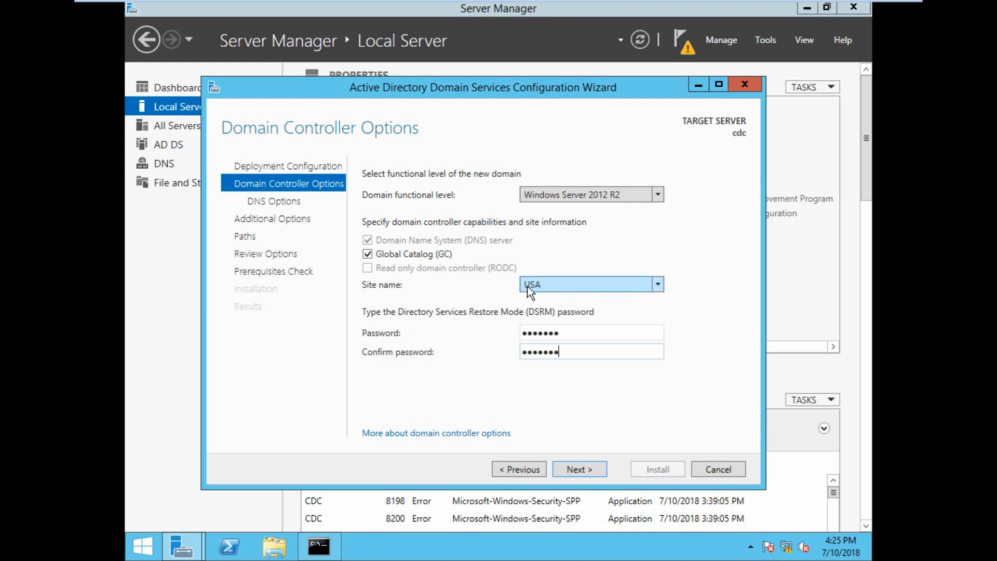
left_click(579, 470)
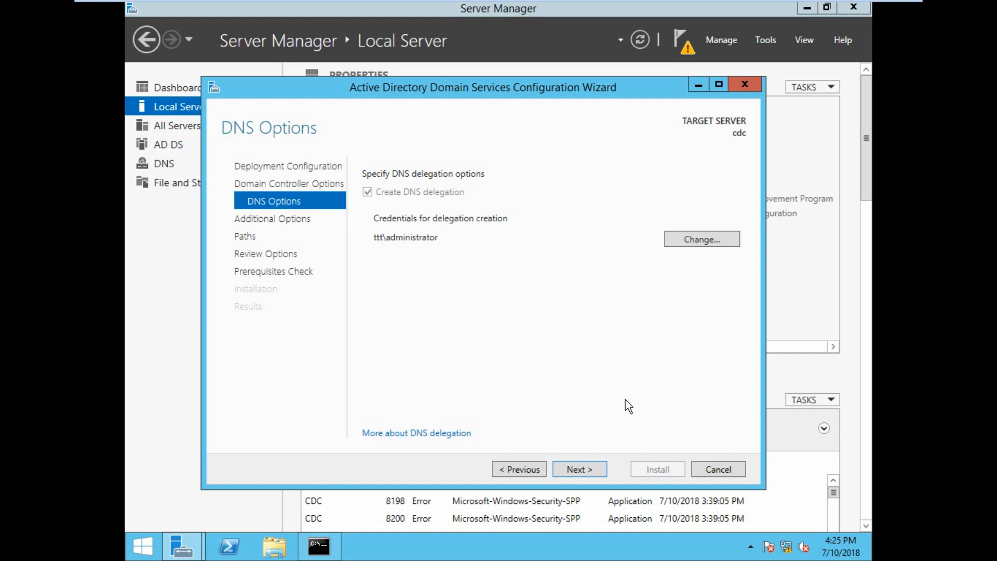
left_click(580, 468)
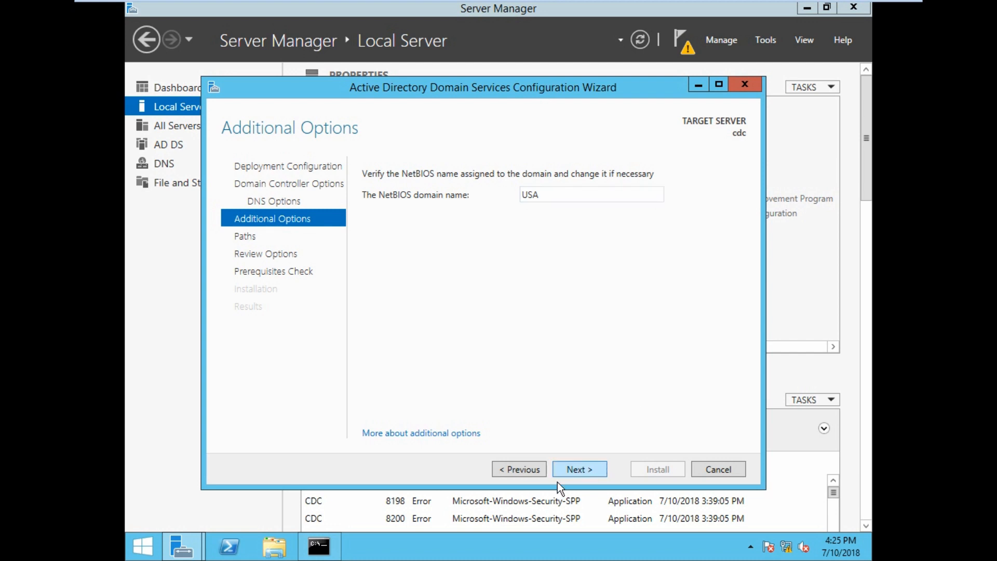
Keep the NetBIOS domain name USA and the default database, log and SYSVOL folder paths.
left_click(579, 470)
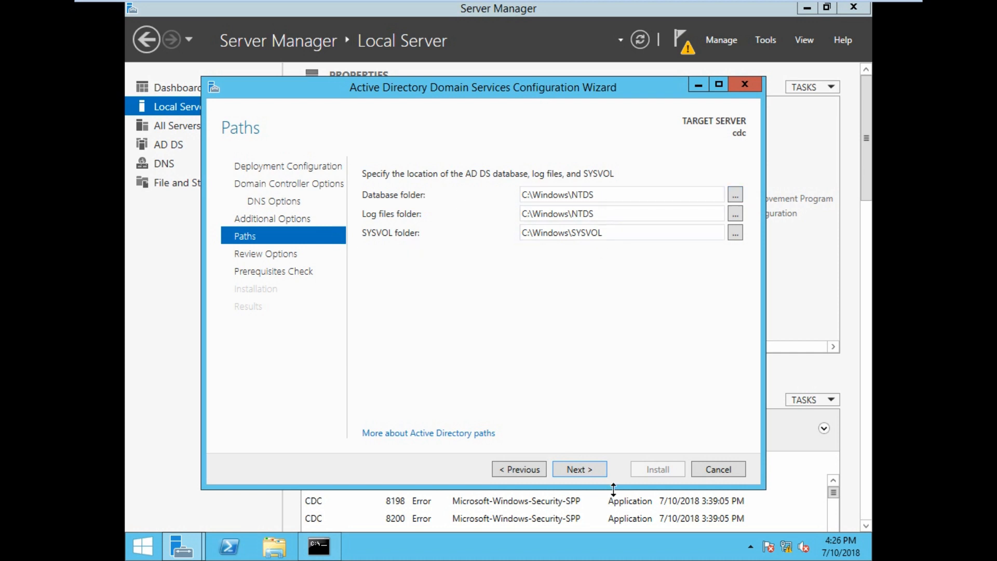
left_click(590, 468)
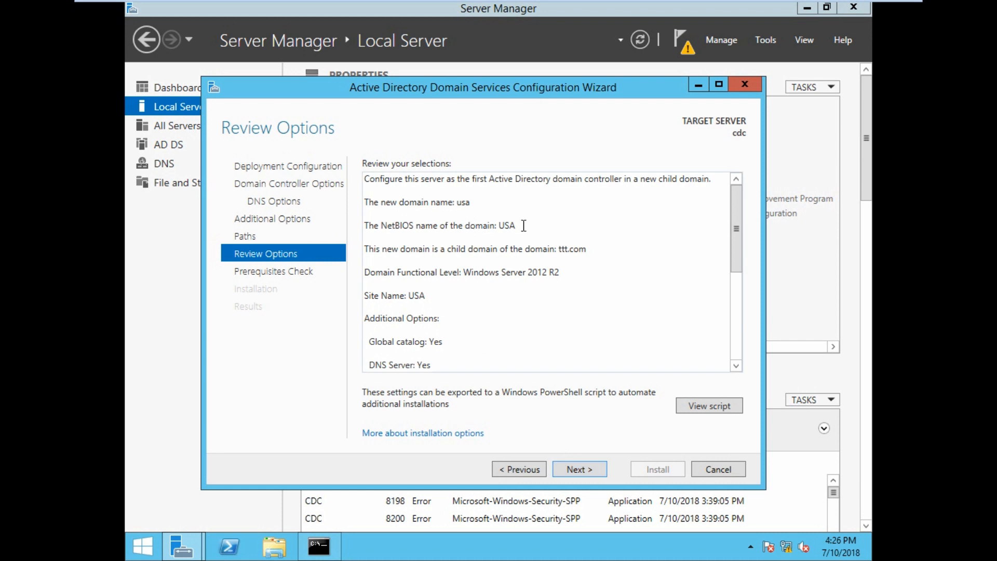
Review the summary of selections, pass the prerequisites check and start the domain controller installation.
key("ctrl+a")
left_click(599, 247)
scroll(428, 359, "down", 1)
scroll(488, 330, "down", 2)
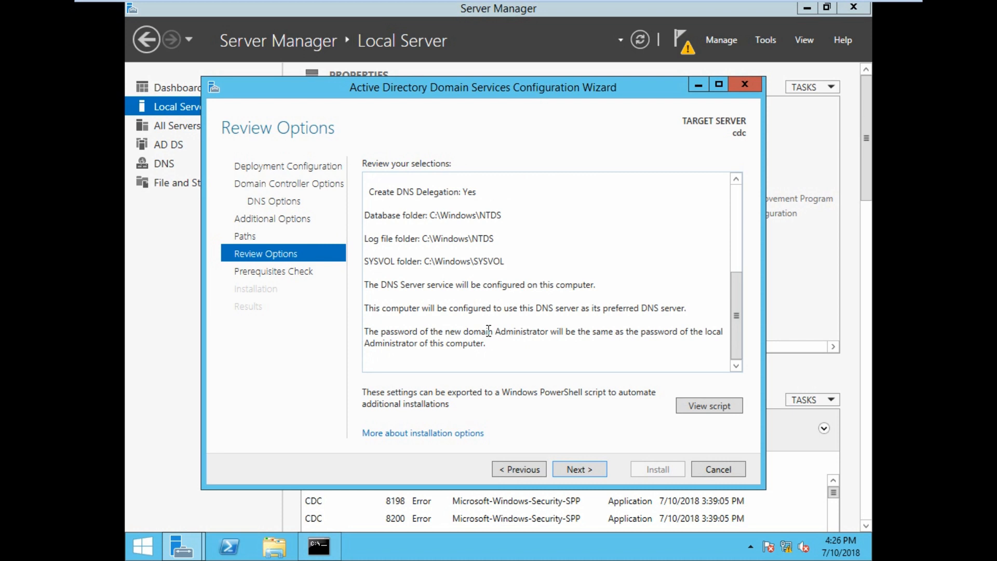
scroll(478, 319, "up", 3)
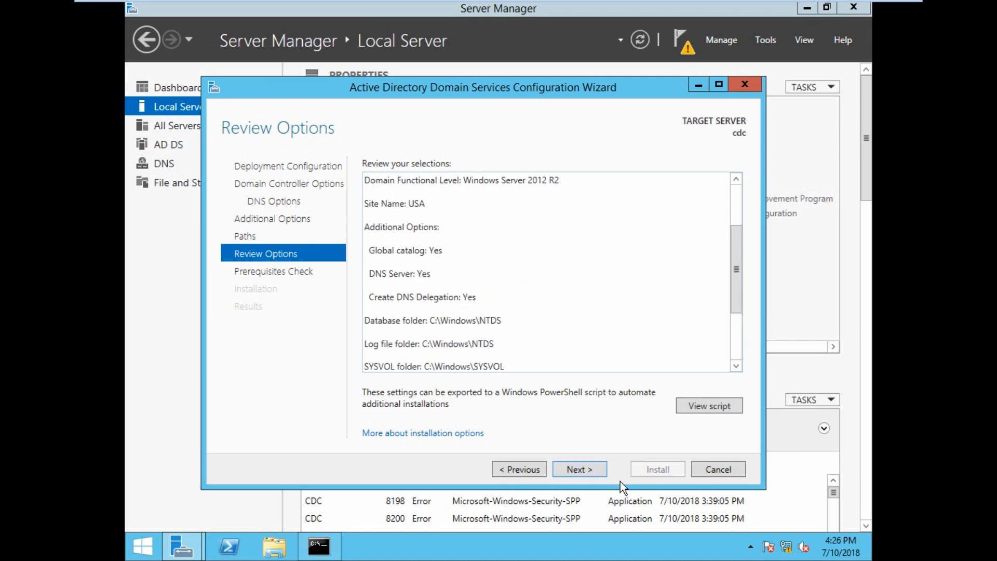
left_click(583, 470)
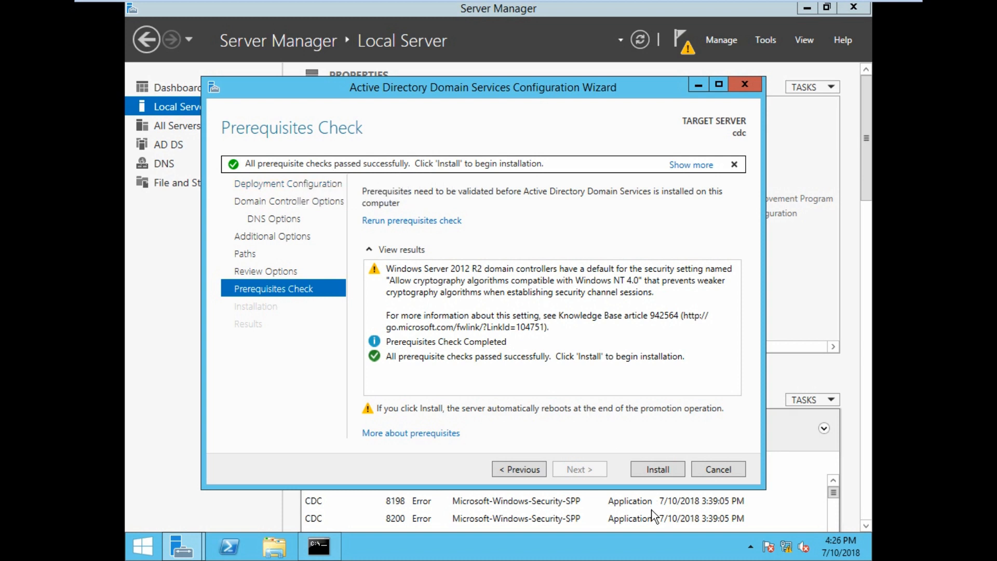
left_click(652, 471)
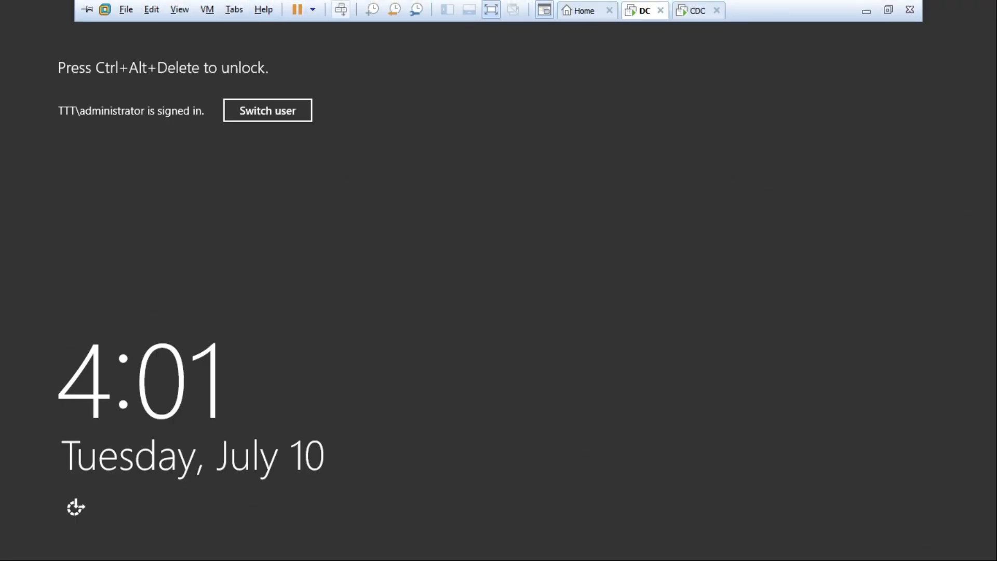
Unlock the DC virtual machine as TTT\administrator by entering the account password.
left_click(341, 9)
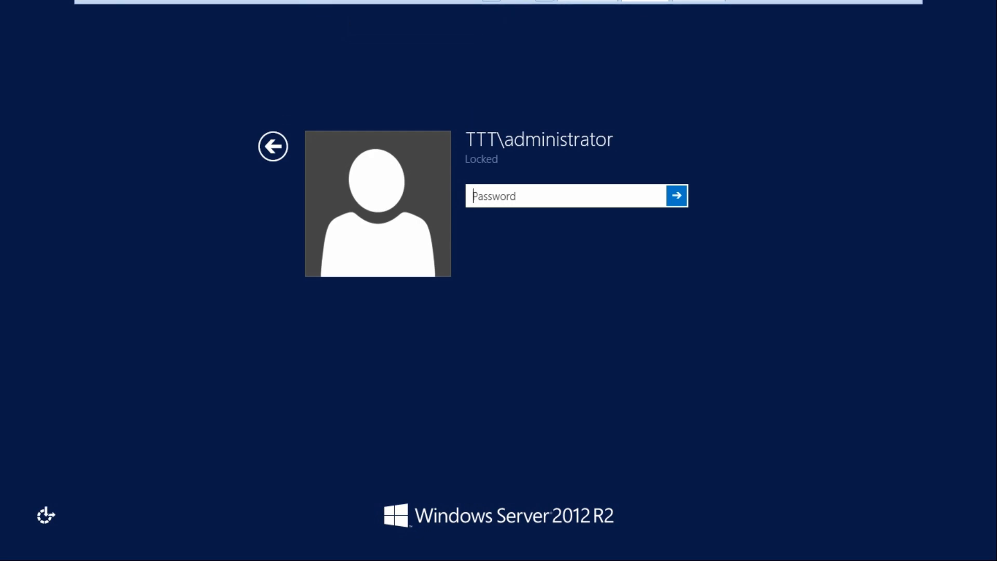
type("*******")
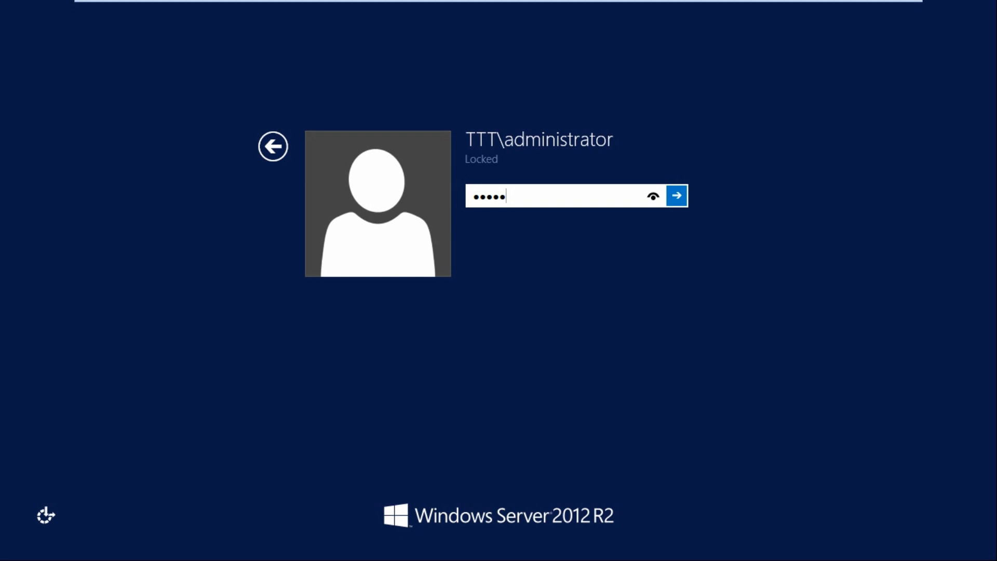
key("Return")
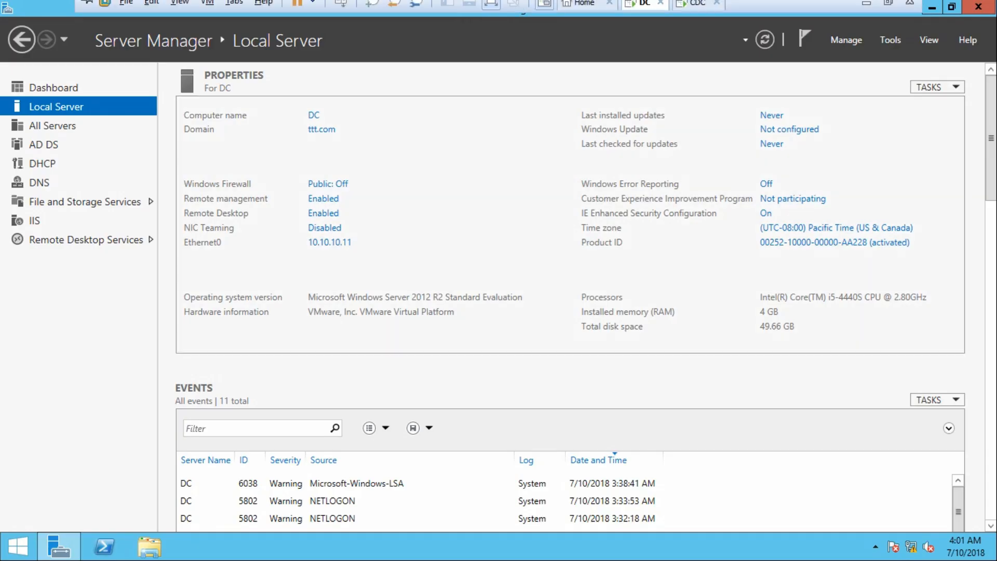
Switch to the CDC virtual machine and sign in as USA\Administrator with the account password.
left_click(696, 11)
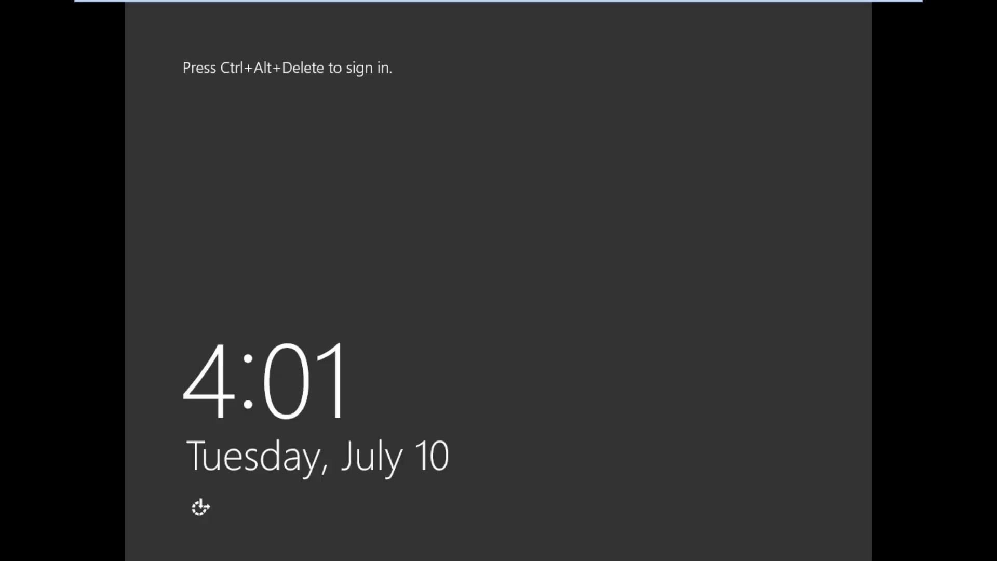
left_click(523, 190)
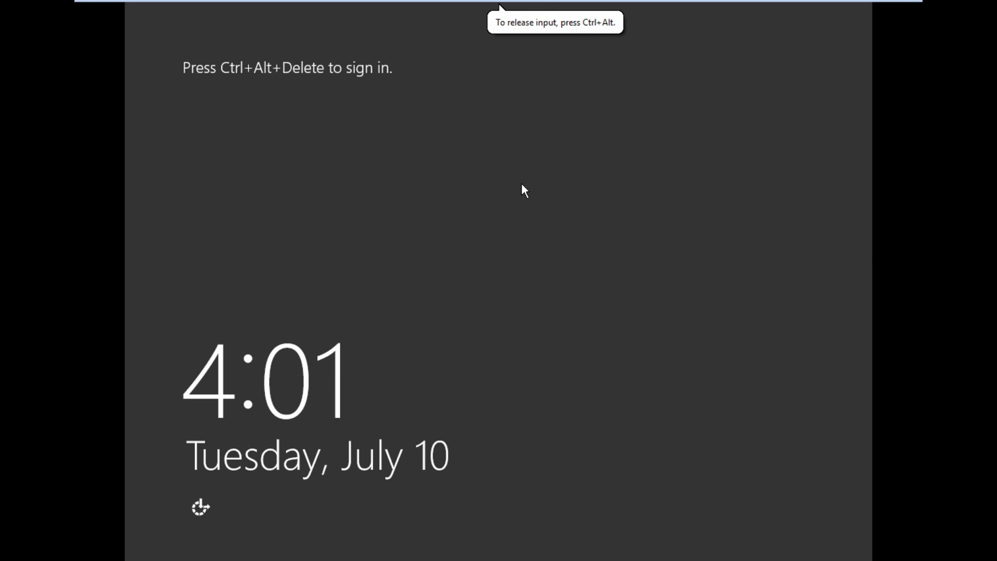
mouse_move(425, 7)
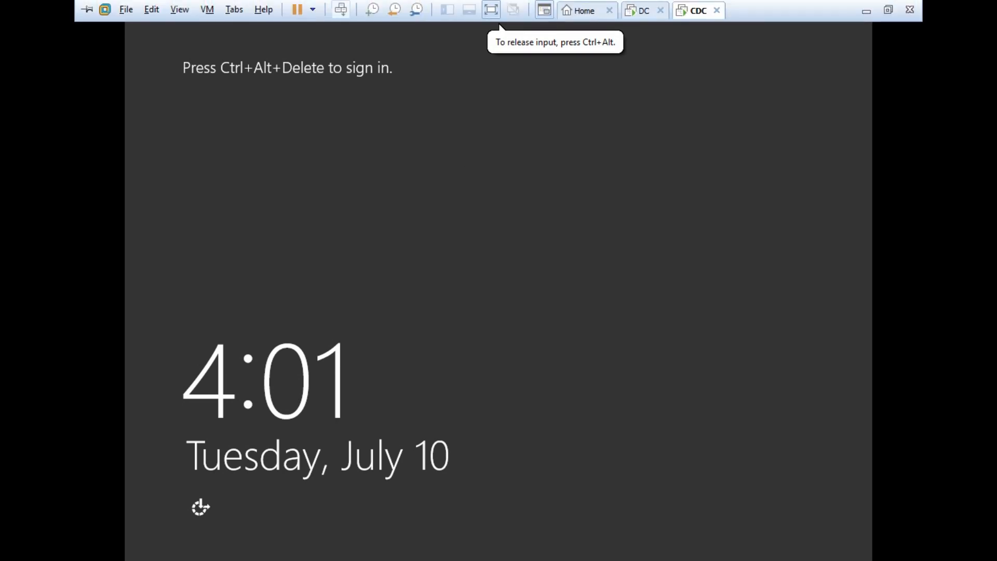
left_click(341, 9)
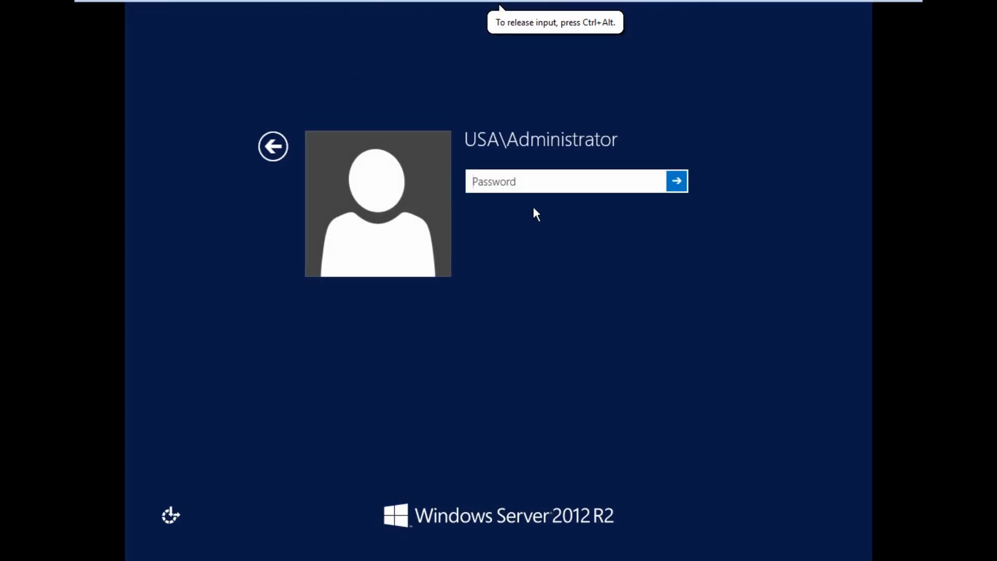
type("•••••••")
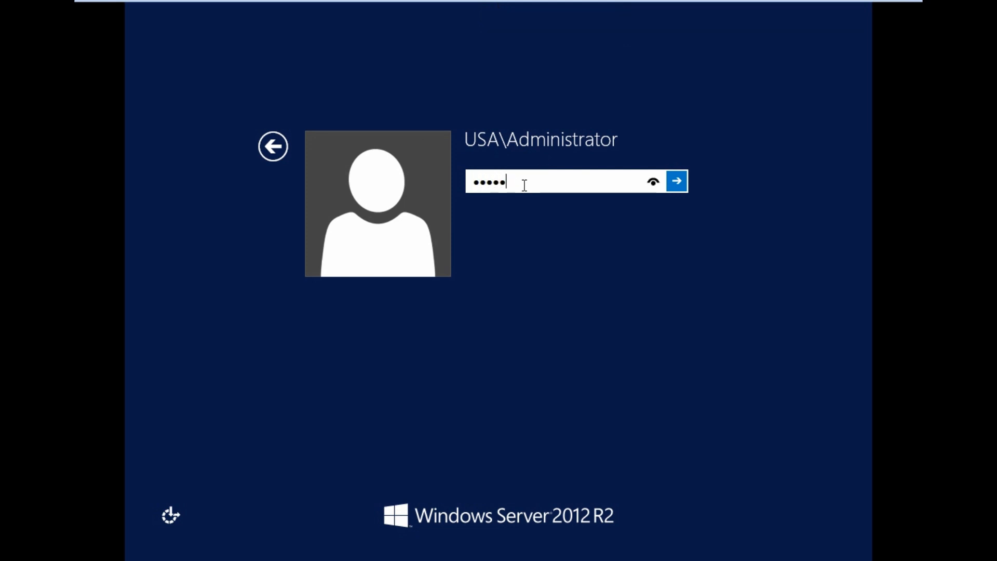
key("Return")
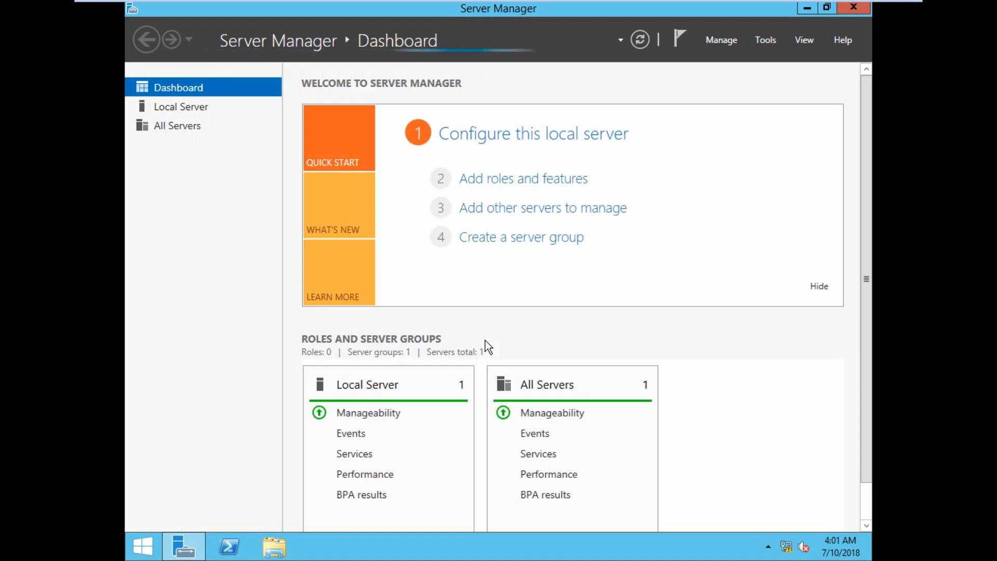
Open Active Directory Users and Computers on CDC and select the usa.ttt.com domain.
left_click(186, 112)
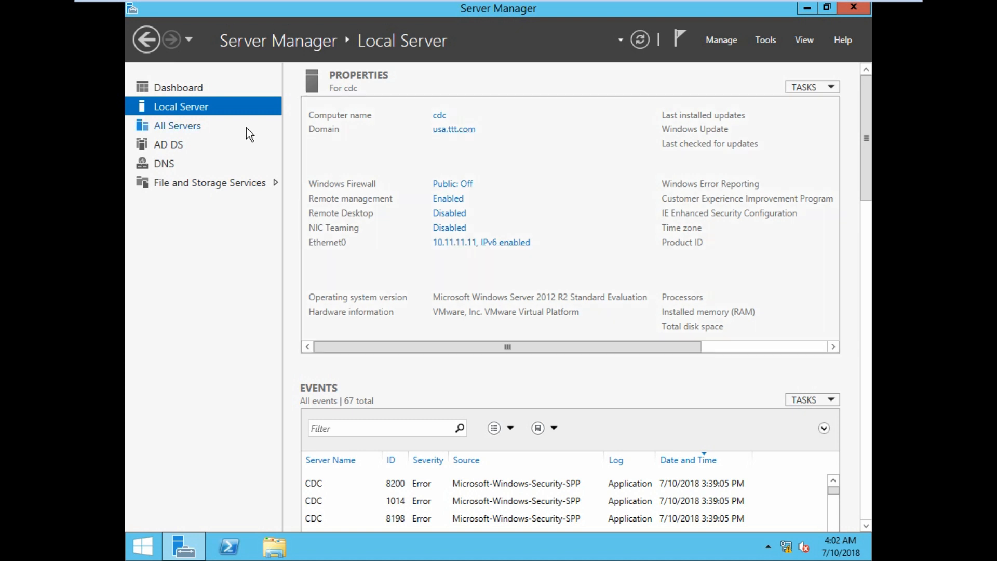
left_click(763, 39)
left_click(741, 123)
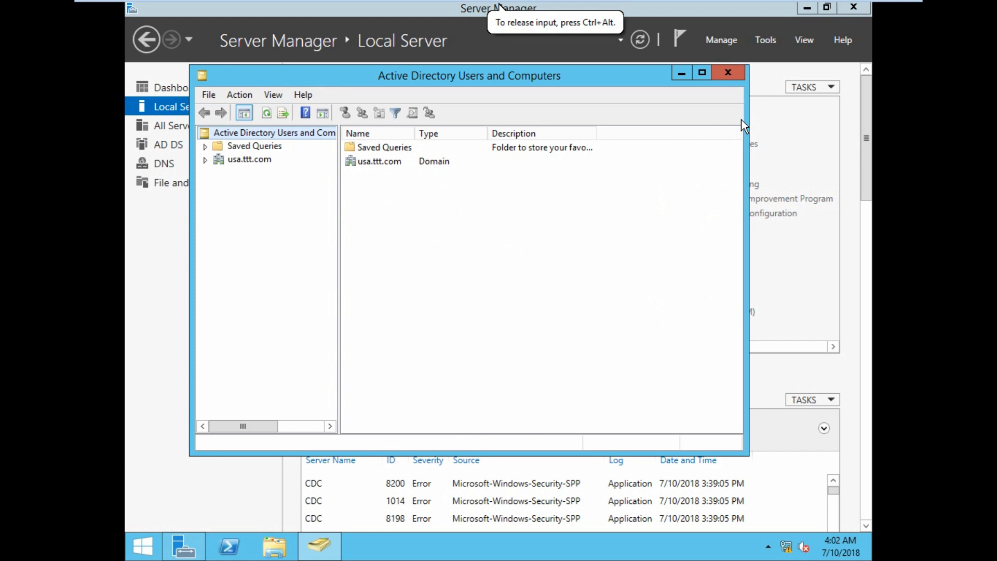
left_click(254, 160)
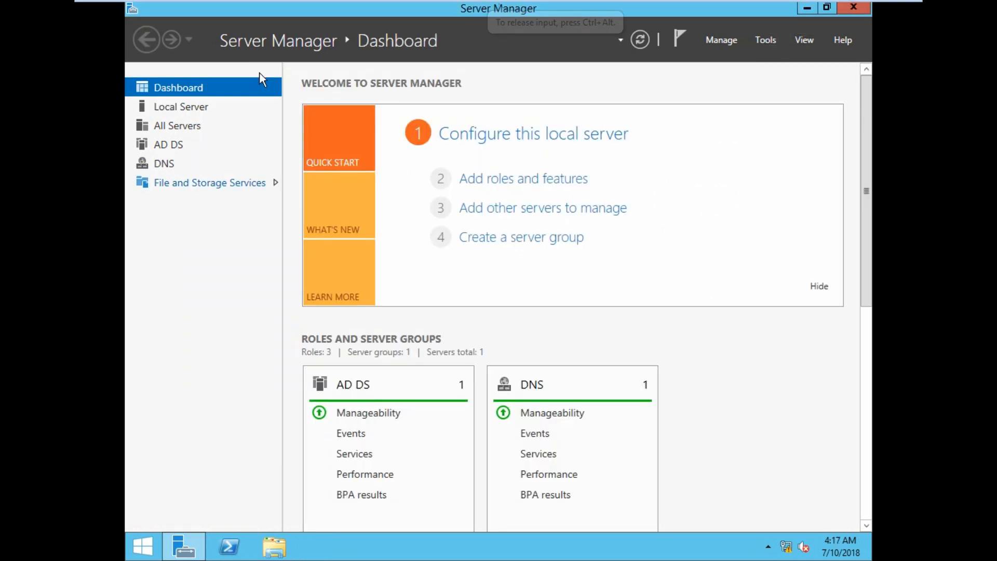
Open Active Directory Domains and Trusts on CDC and inspect the Trusts tab of ttt.com's properties.
mouse_move(498, 4)
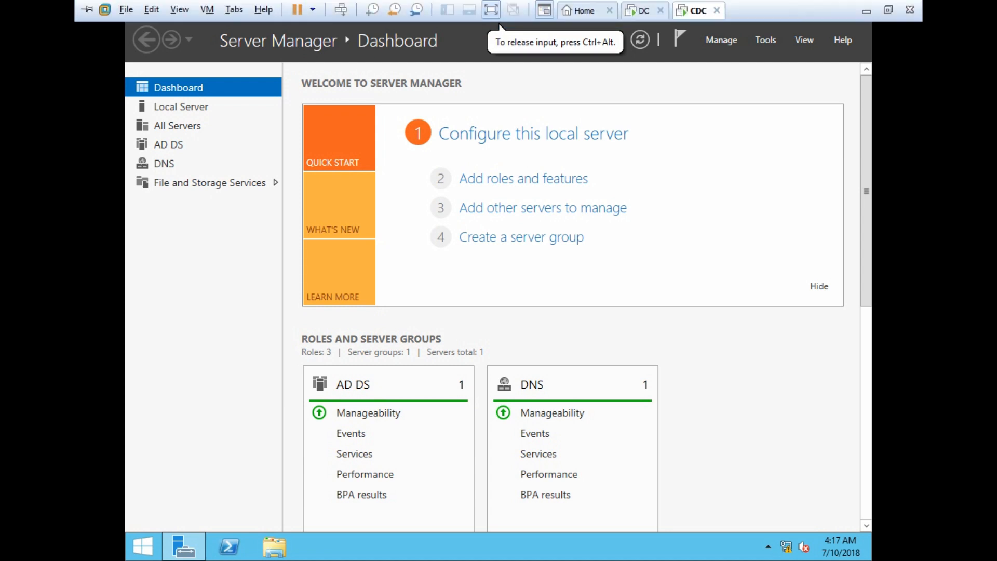
left_click(765, 40)
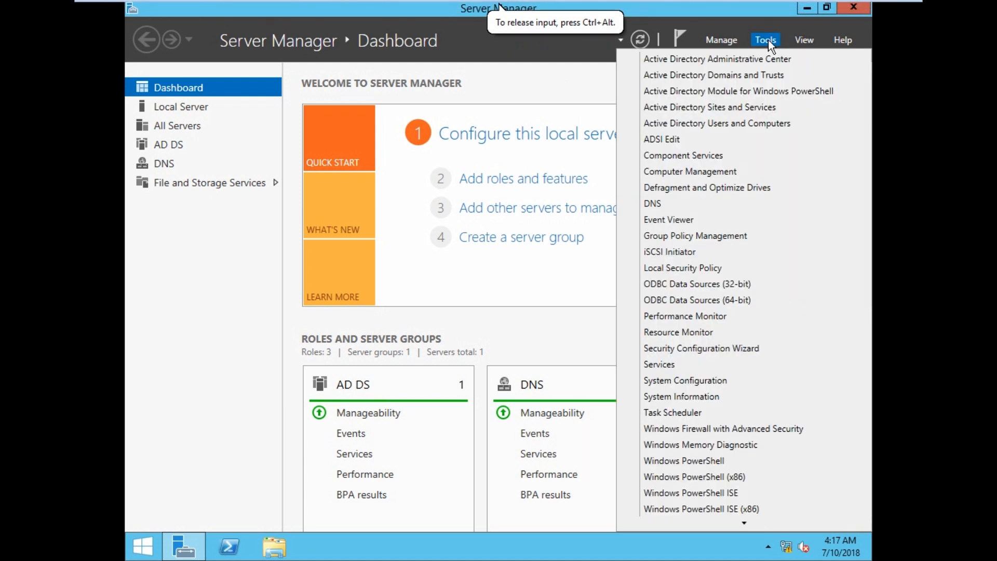
left_click(711, 76)
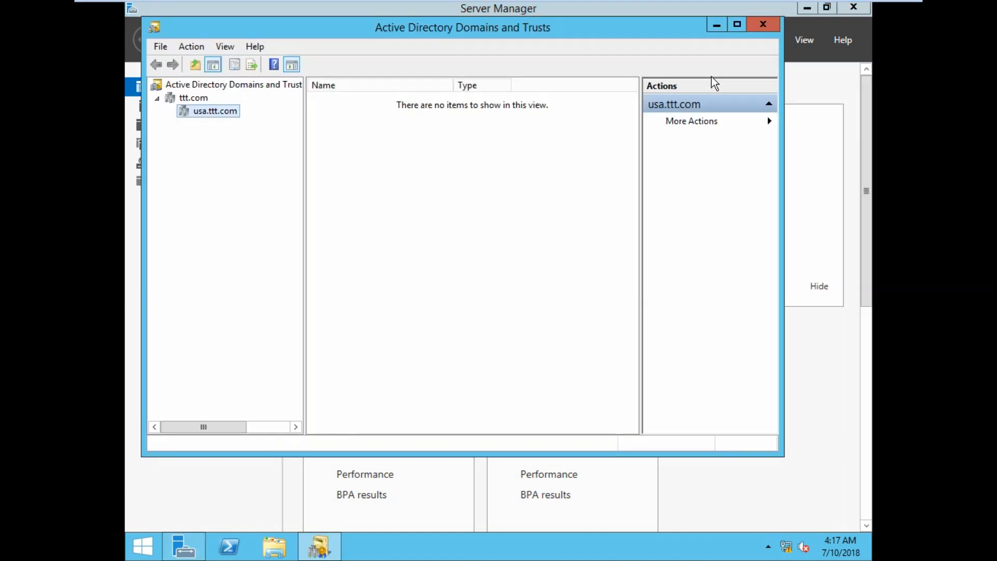
left_click(199, 98)
right_click(199, 100)
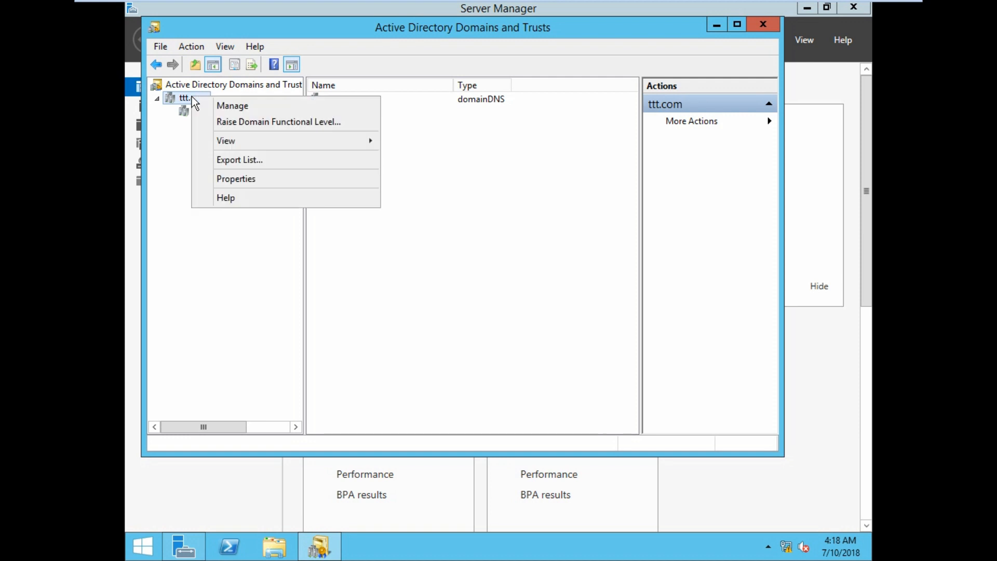
left_click(247, 183)
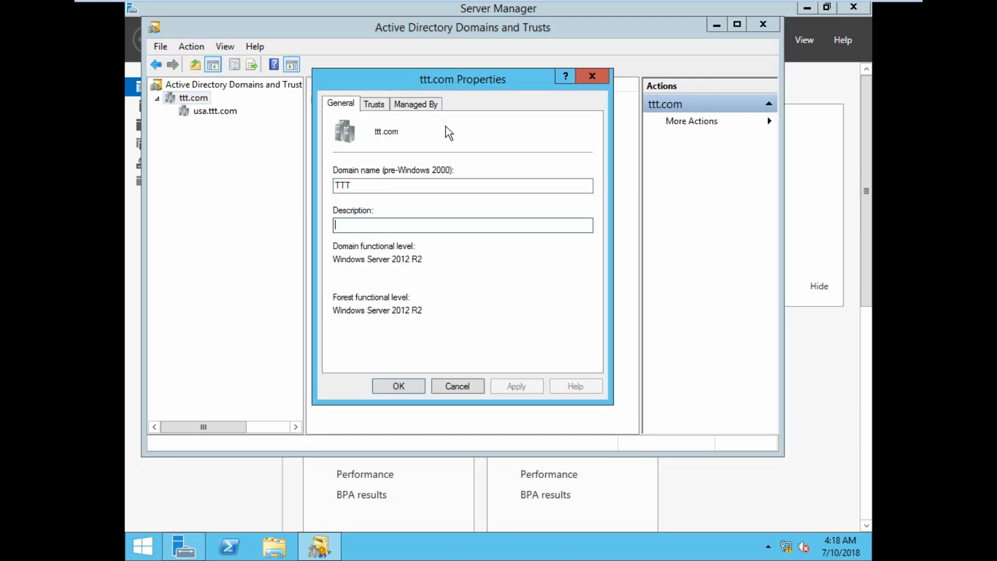
left_click(375, 105)
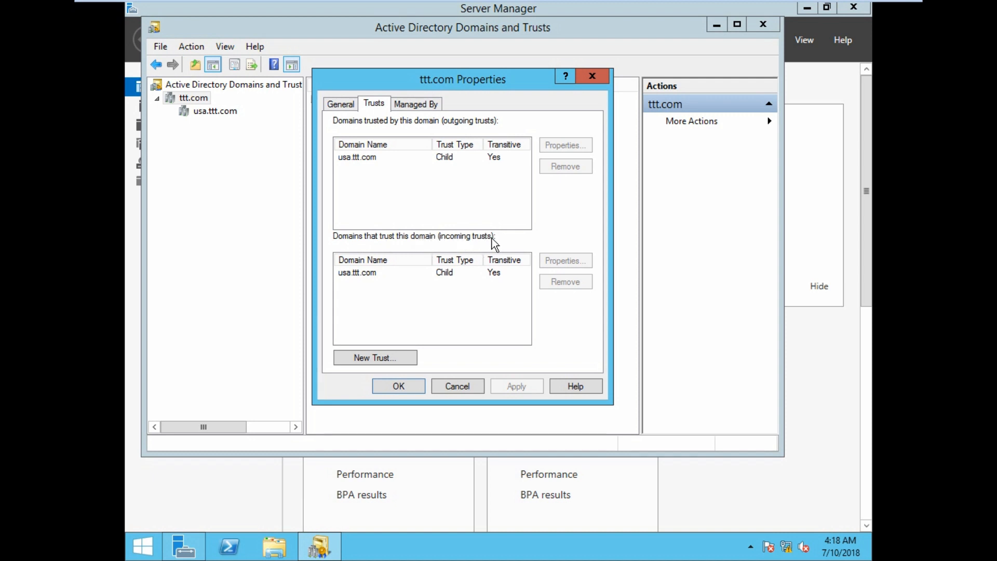
left_click(592, 76)
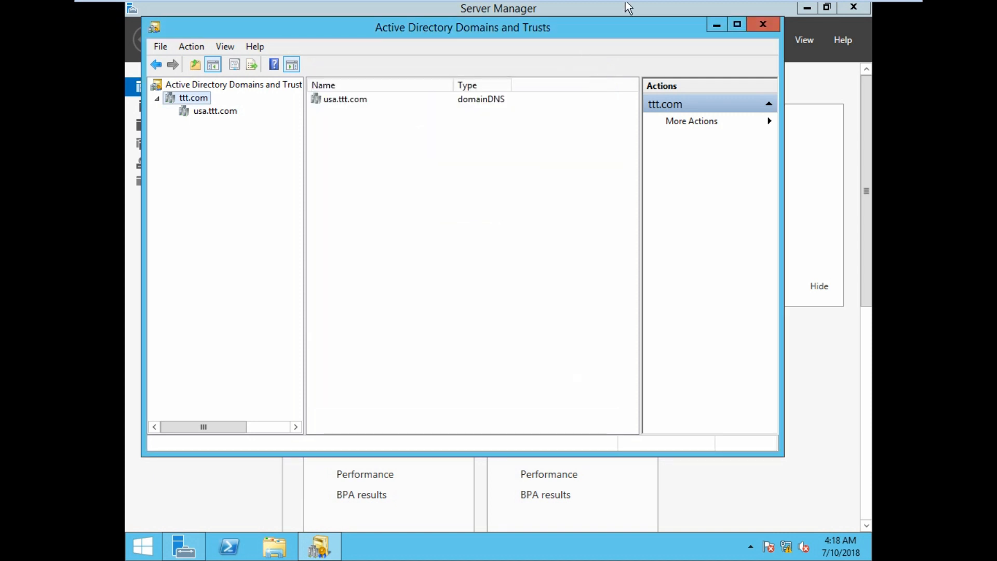
Switch to the DC machine and inspect the trusts of ttt.com in Active Directory Domains and Trusts.
left_click(636, 9)
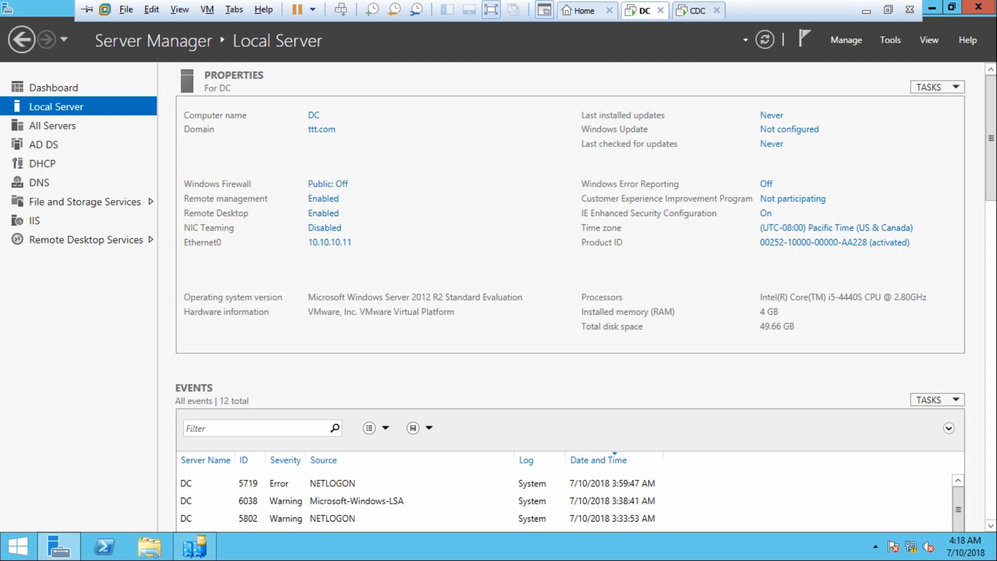
left_click(889, 40)
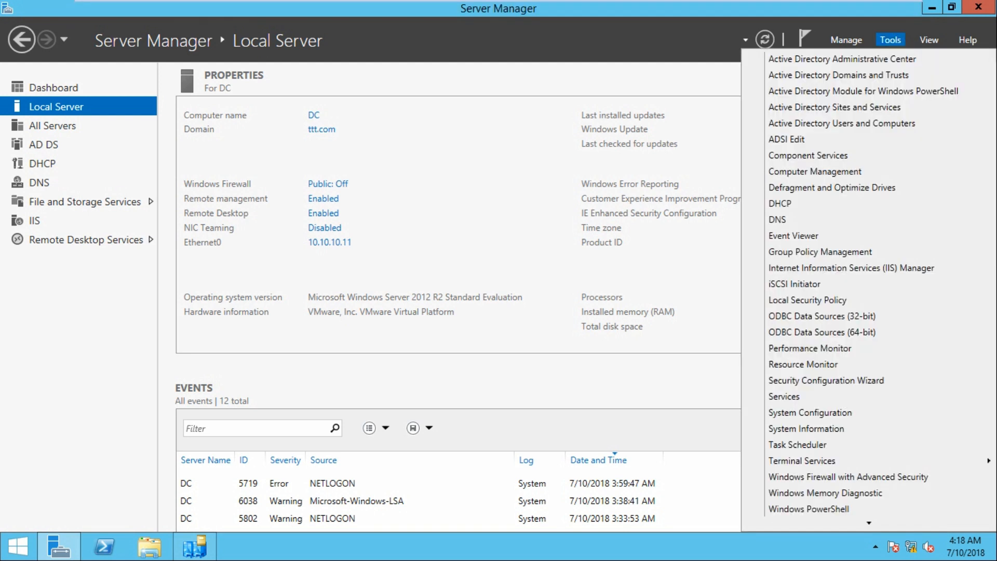
left_click(838, 75)
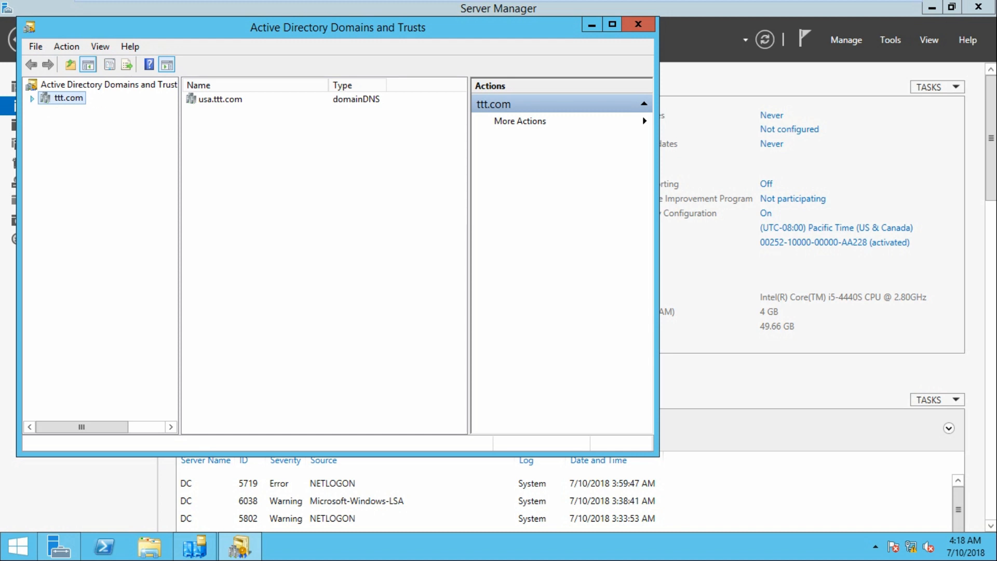
left_click(32, 98)
right_click(52, 96)
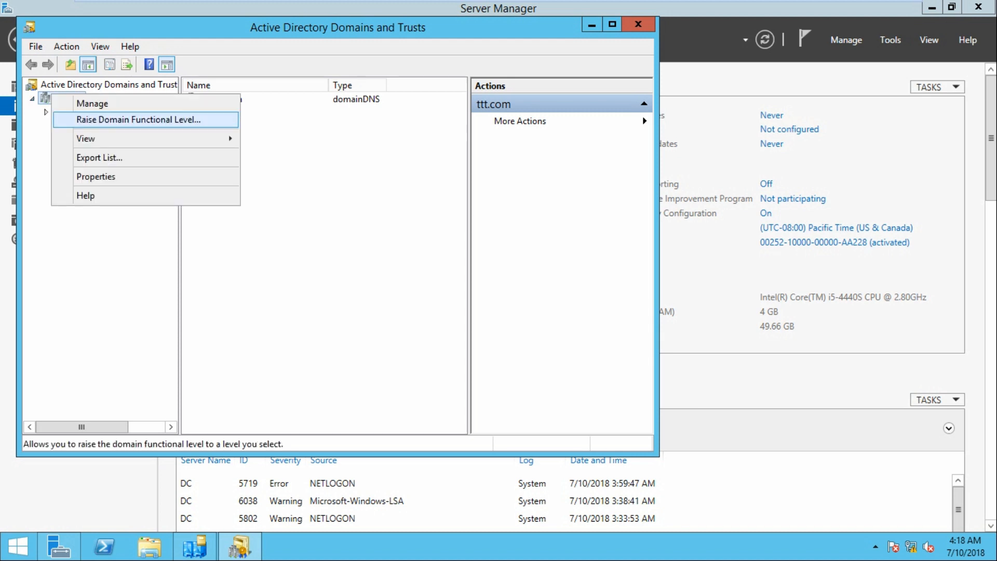
left_click(94, 176)
left_click(250, 104)
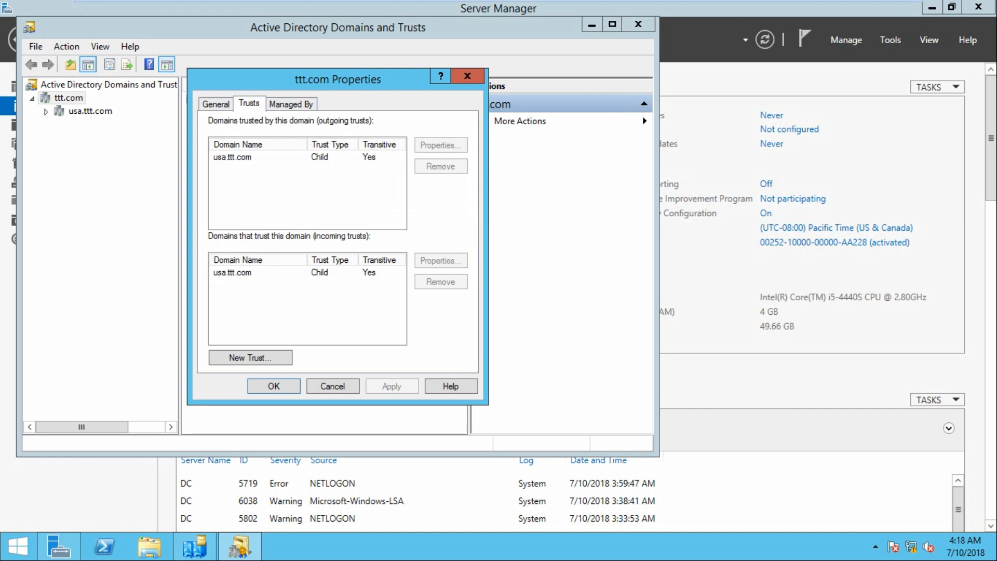
left_click(467, 76)
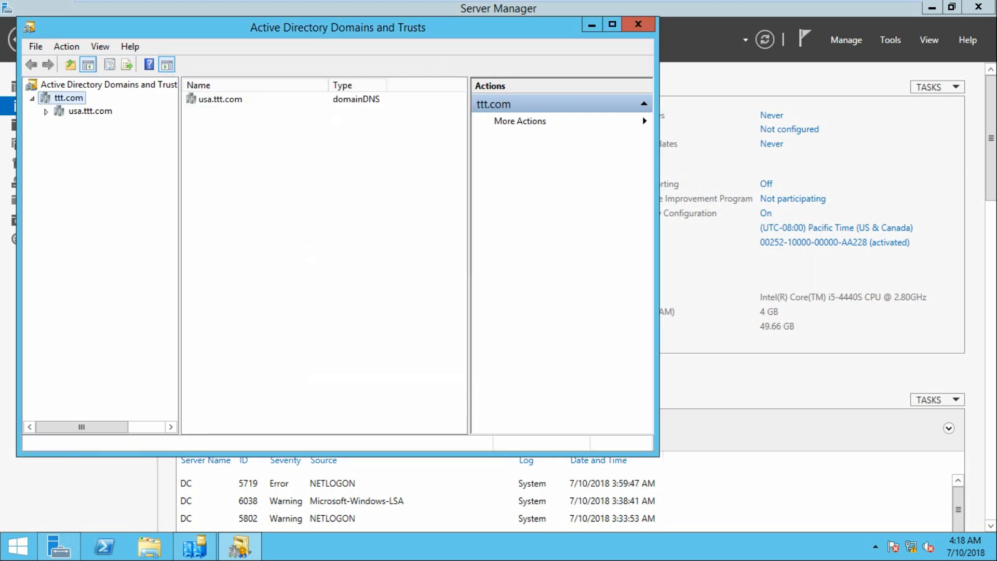
left_click(638, 23)
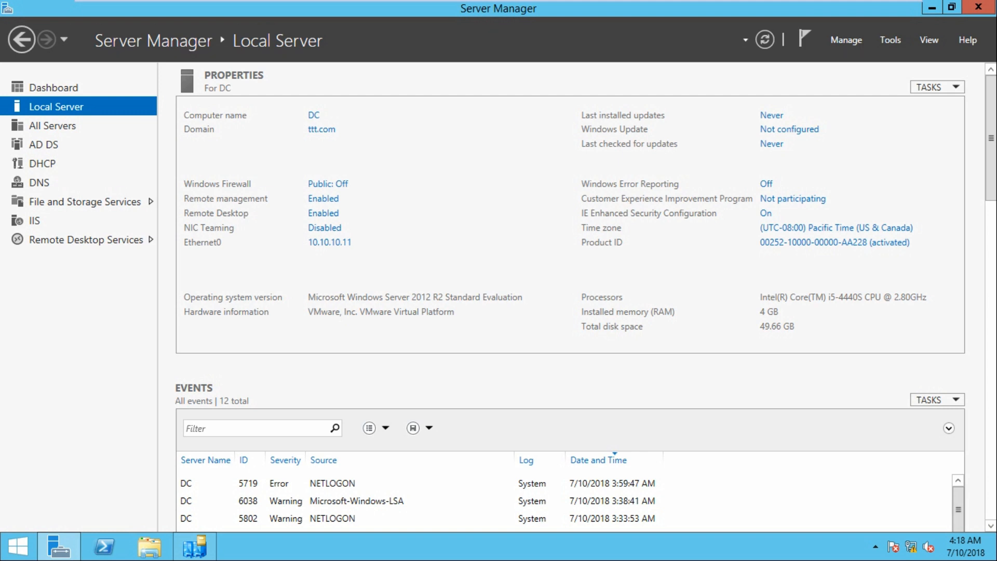
Open DNS Manager on the DC server.
mouse_move(623, 1)
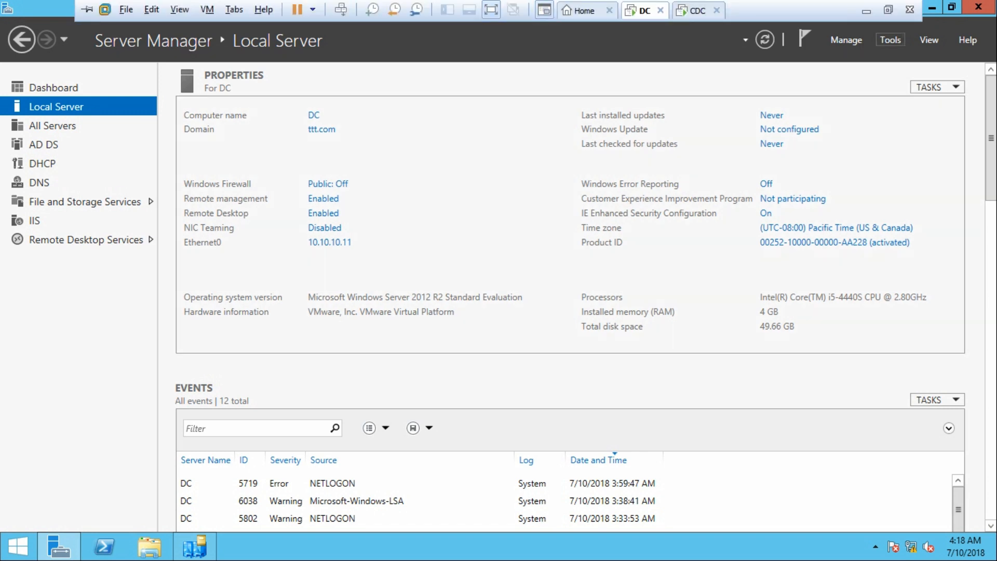
left_click(890, 40)
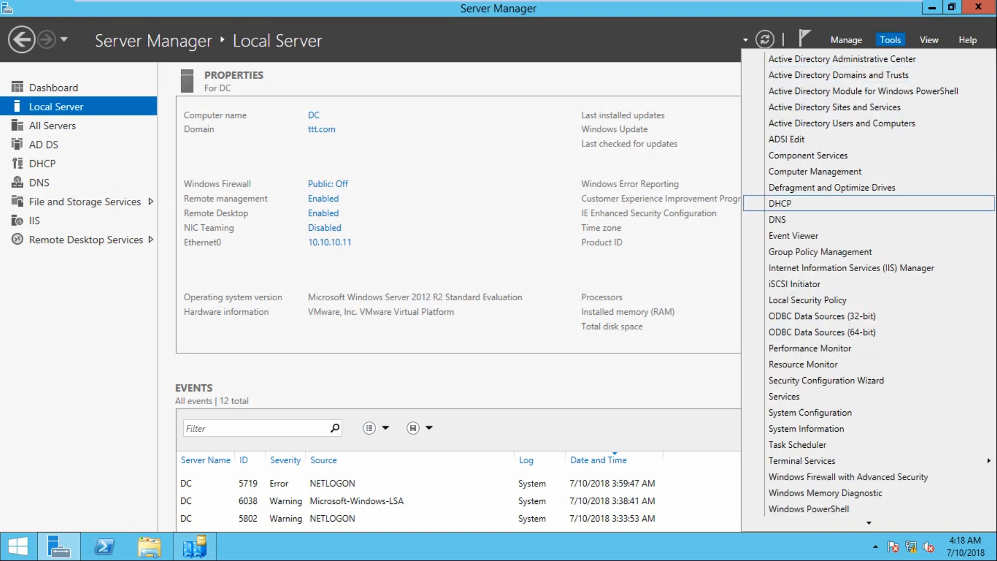
left_click(778, 220)
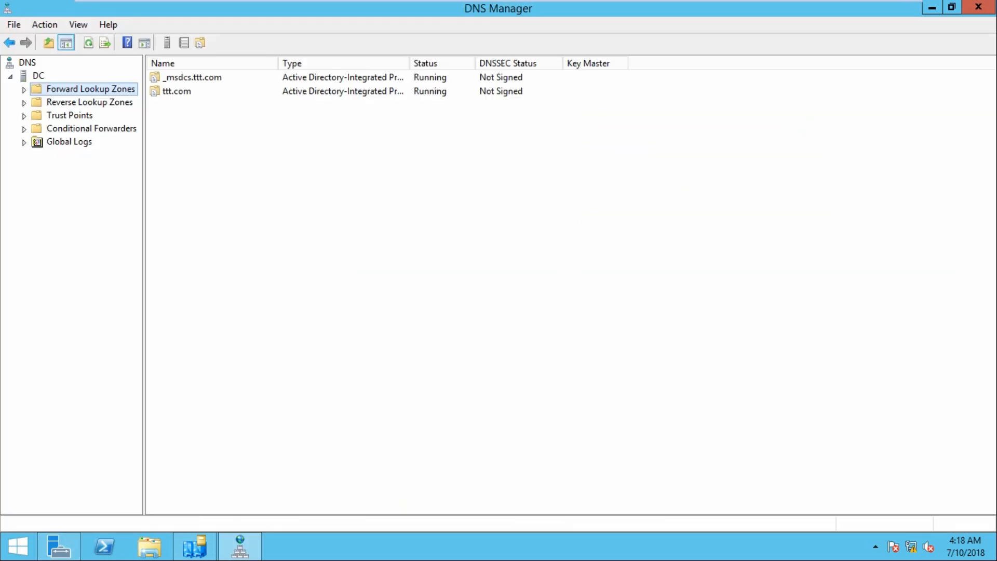
Inspect the usa delegation and its name server record inside the ttt.com forward lookup zone on DC.
left_click(24, 90)
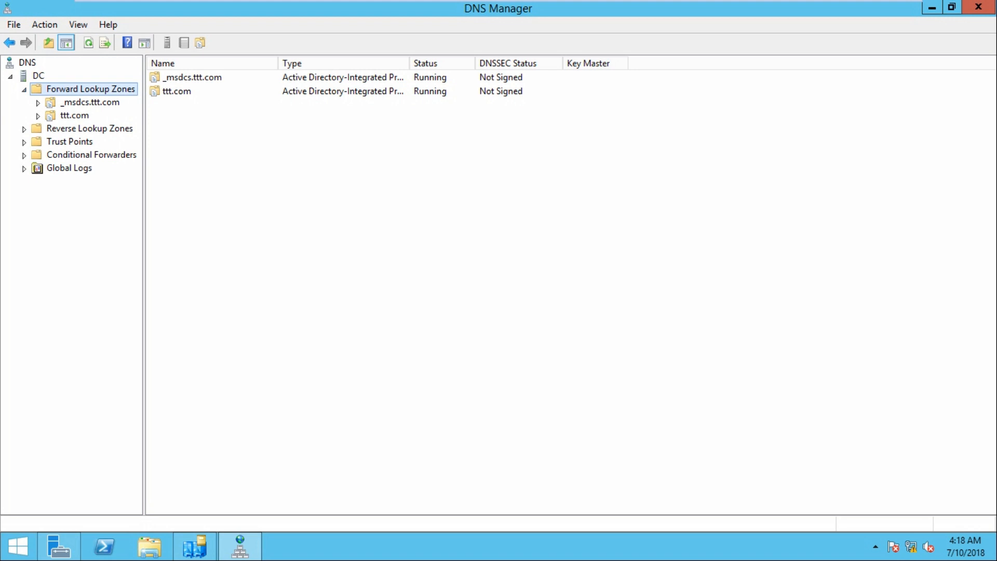
double_click(75, 116)
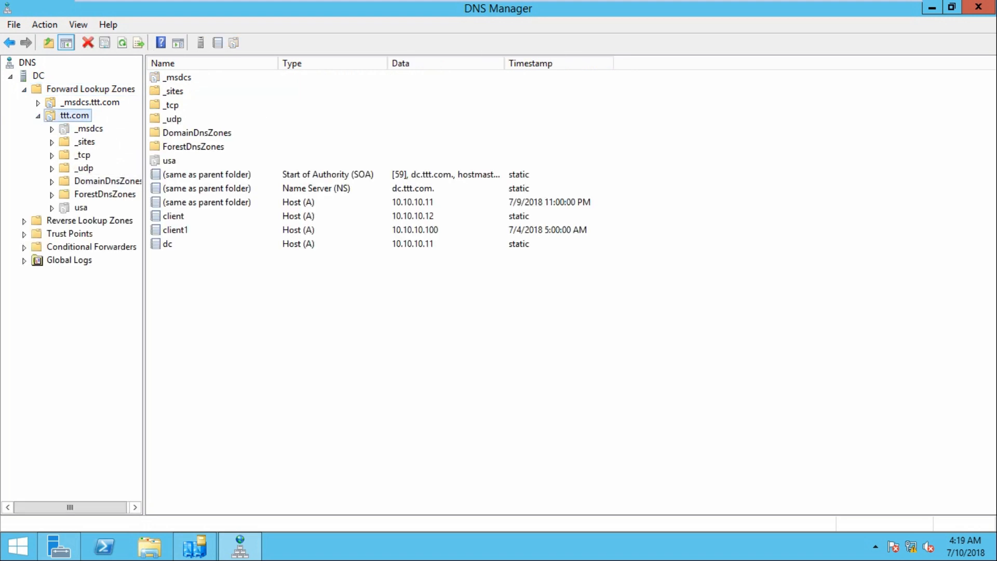
left_click(80, 208)
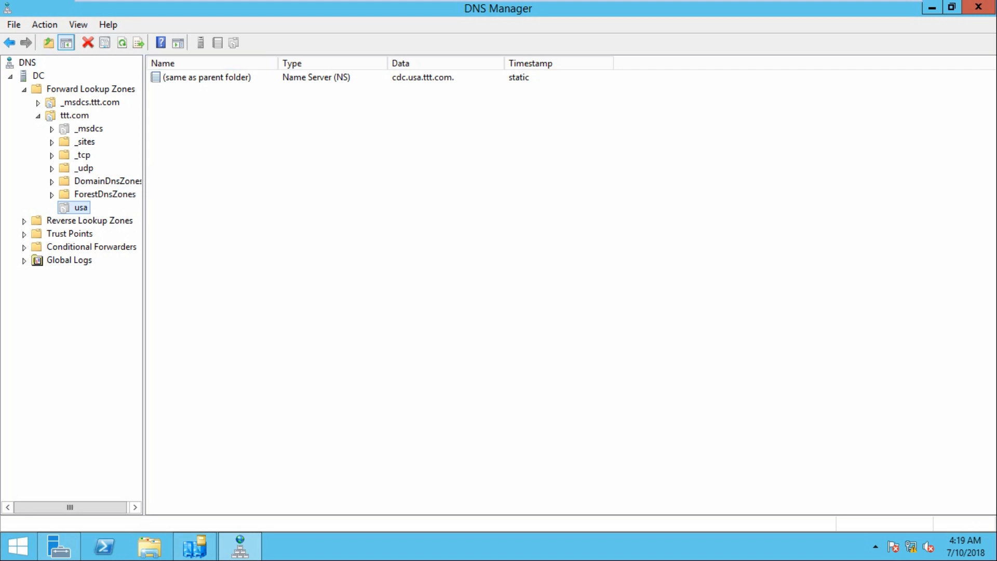
left_click(206, 78)
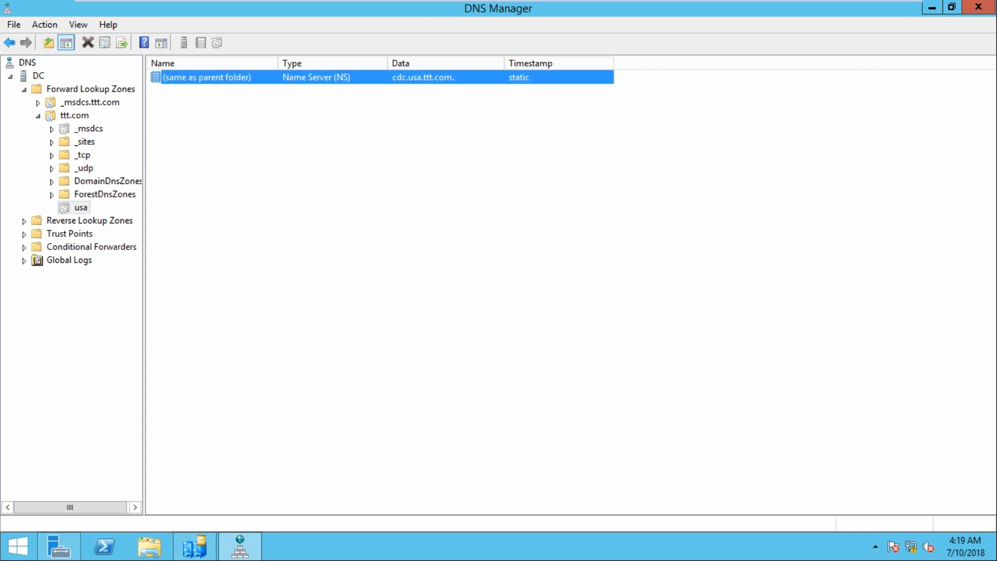
Close DNS Manager and open Active Directory Sites and Services on DC.
mouse_move(499, 0)
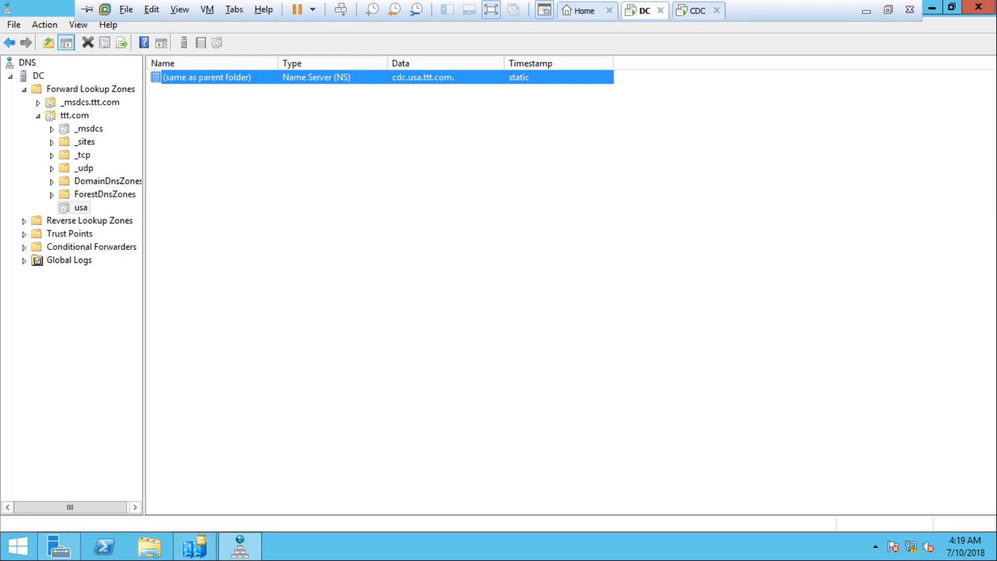
left_click(978, 7)
left_click(889, 39)
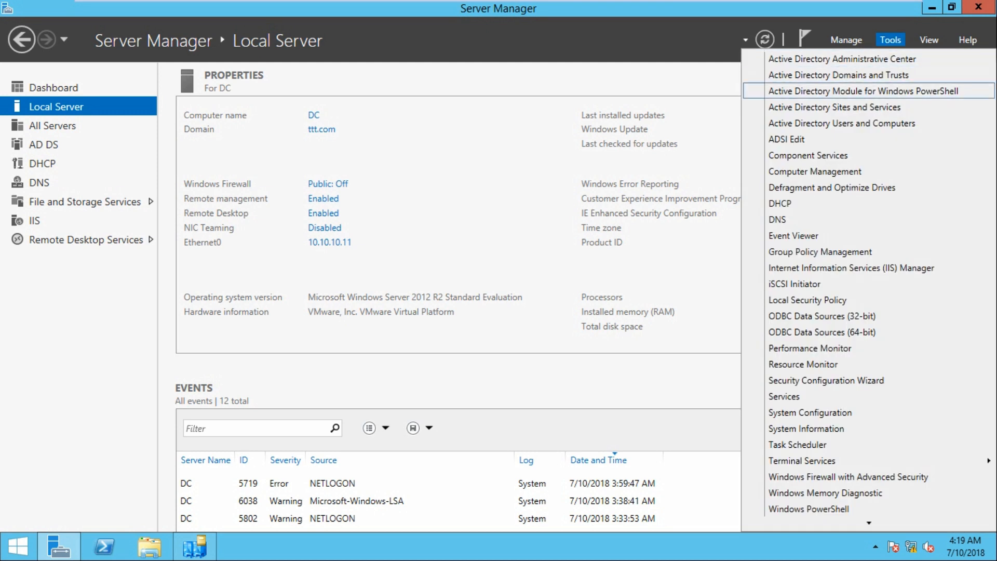
left_click(834, 108)
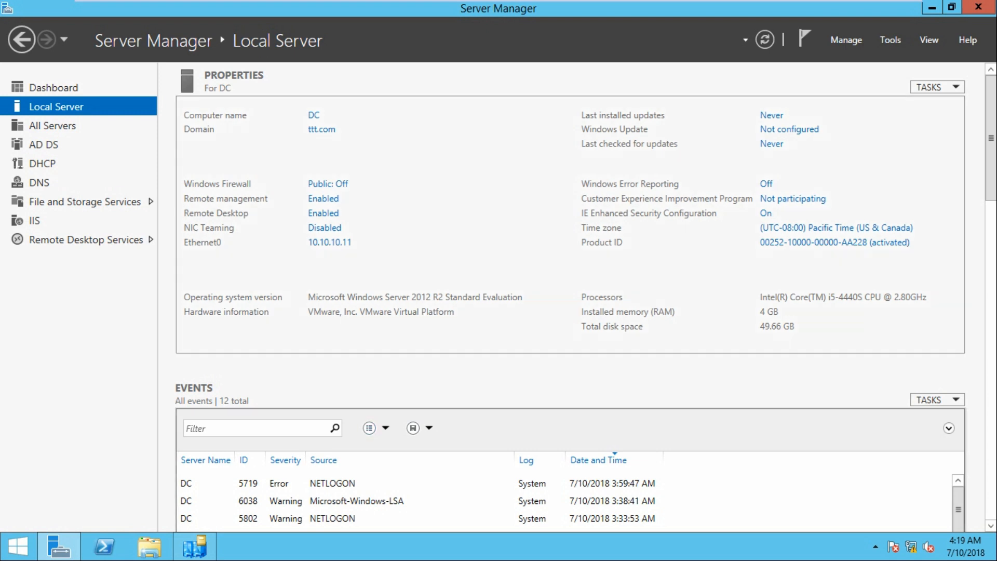
left_click(194, 546)
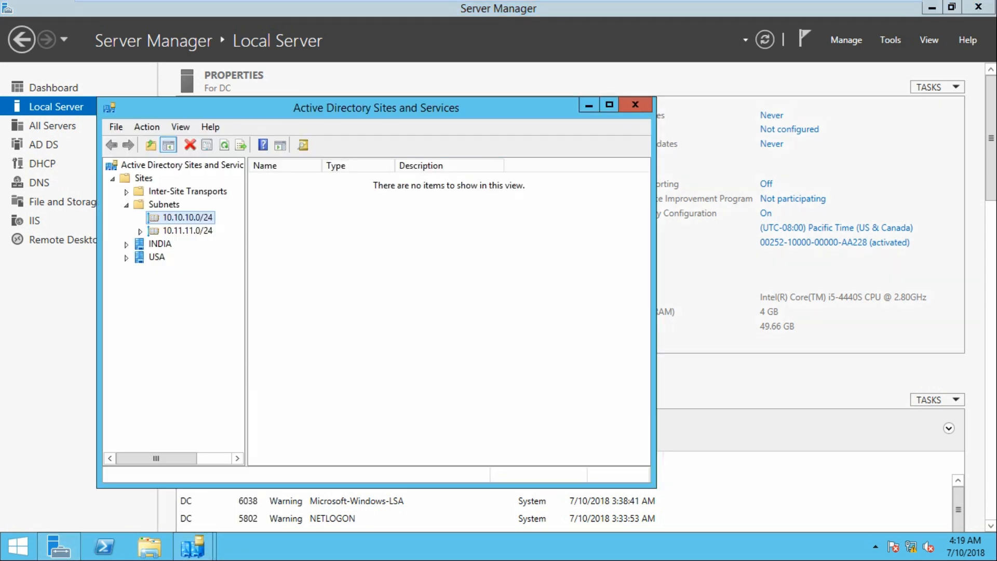
Run Check Replication Topology on the NTDS Settings of server DC in the INDIA site.
left_click_drag(376, 108, 402, 47)
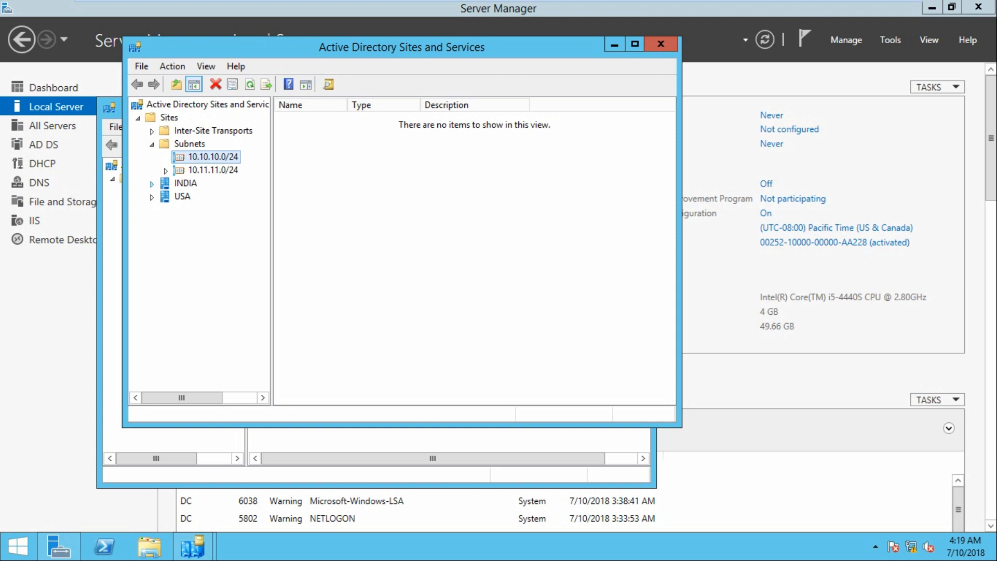
left_click(151, 184)
left_click(165, 197)
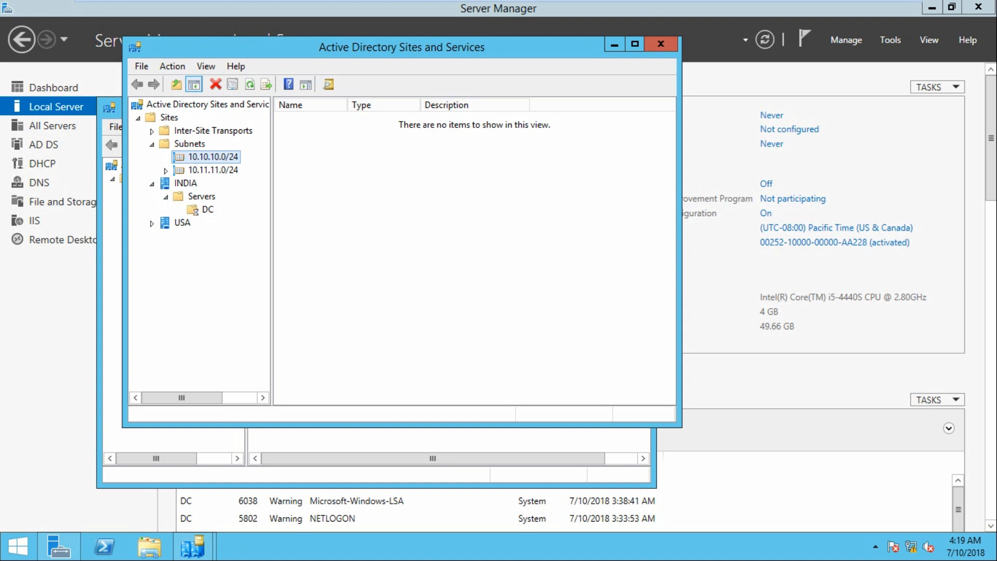
left_click(180, 210)
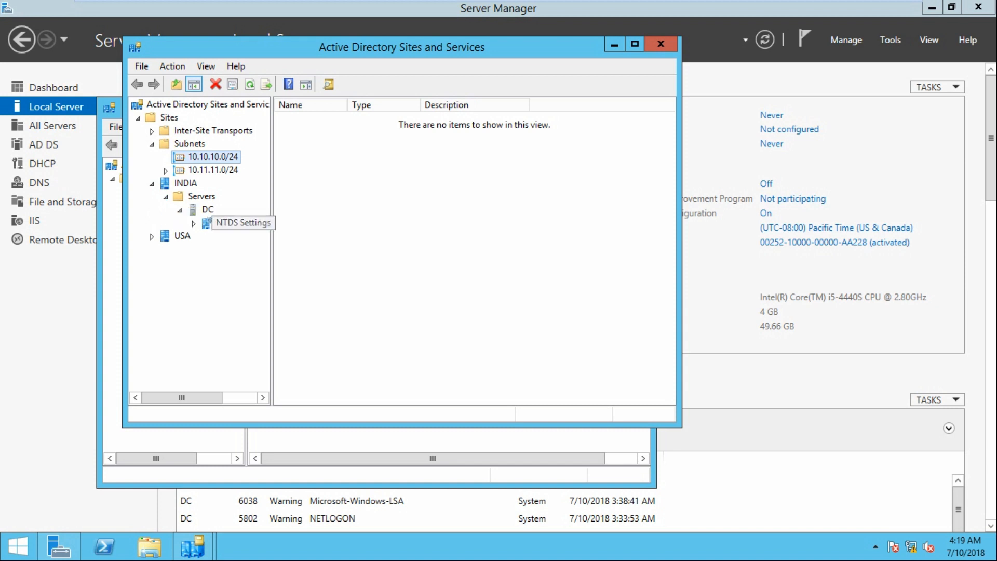
left_click(244, 223)
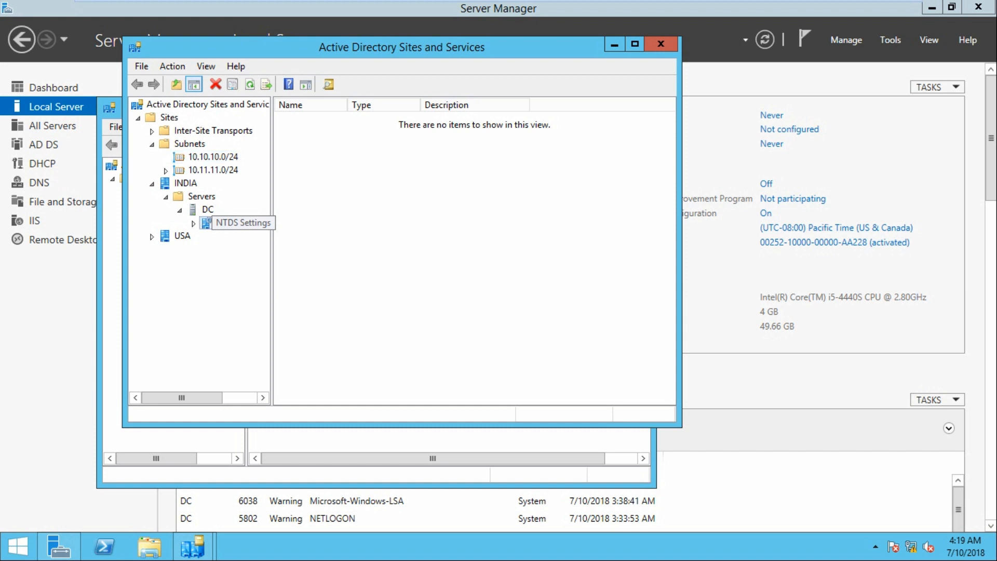
right_click(253, 224)
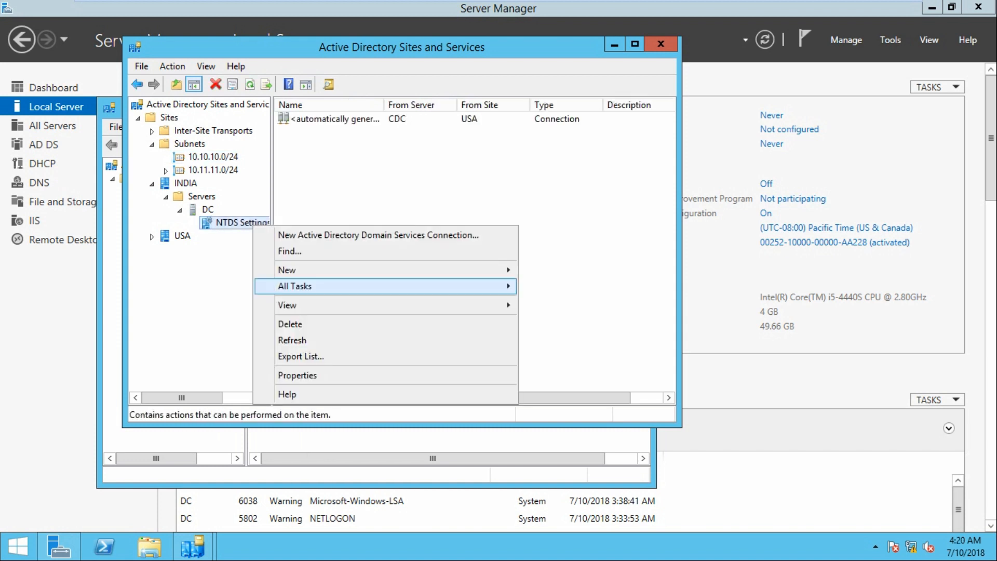
mouse_move(295, 286)
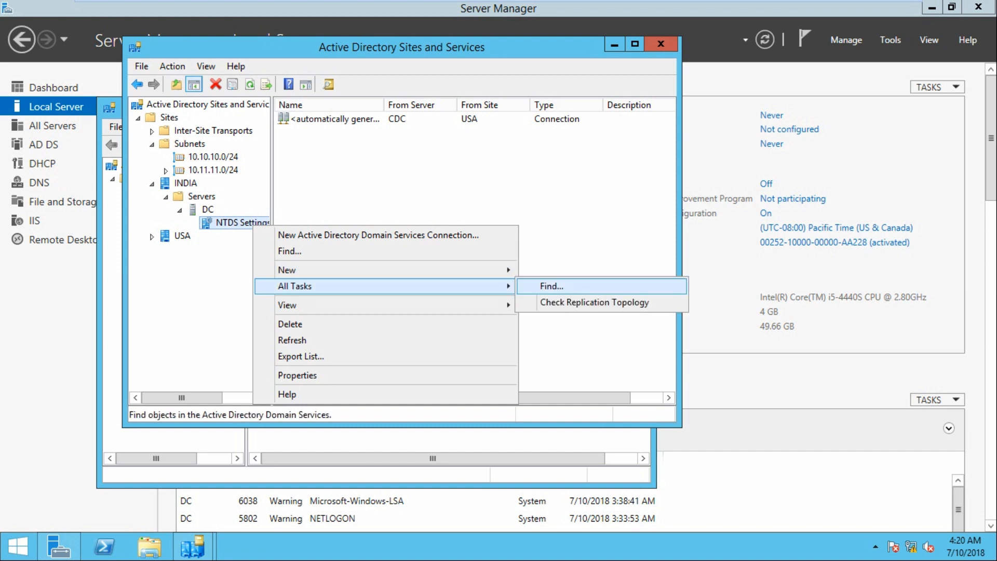
key("Return")
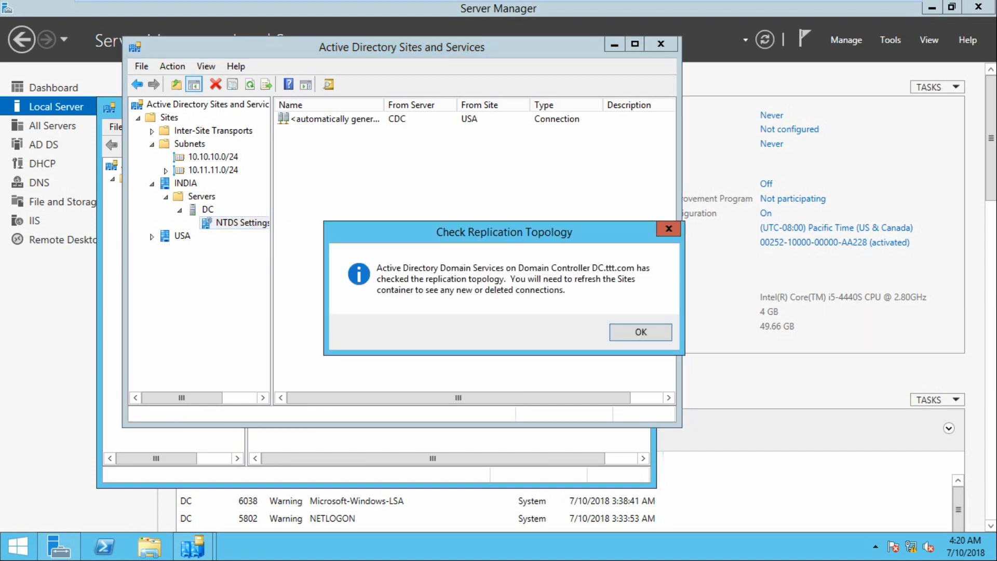
key("Return")
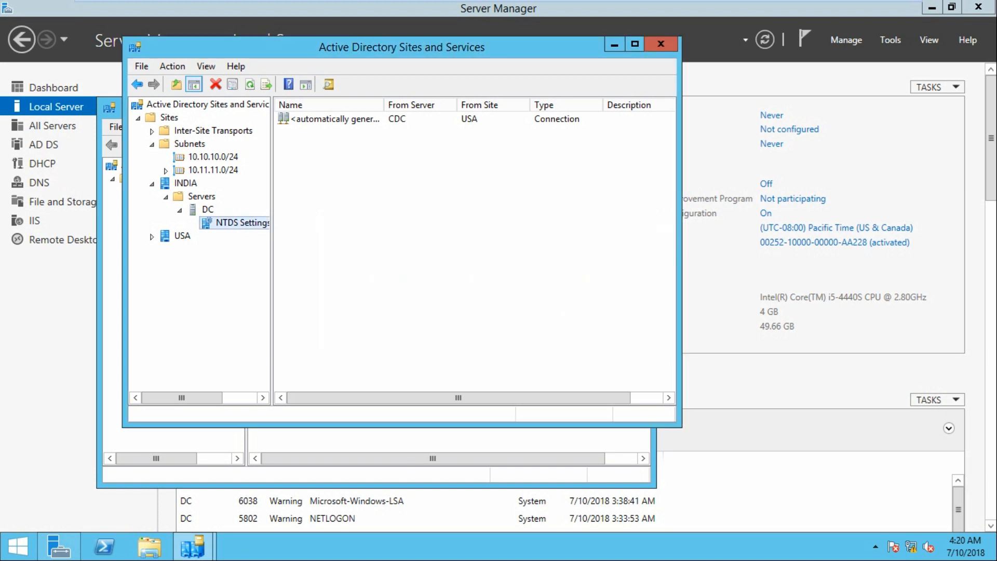
Replicate the automatically generated connection from CDC now.
right_click(321, 118)
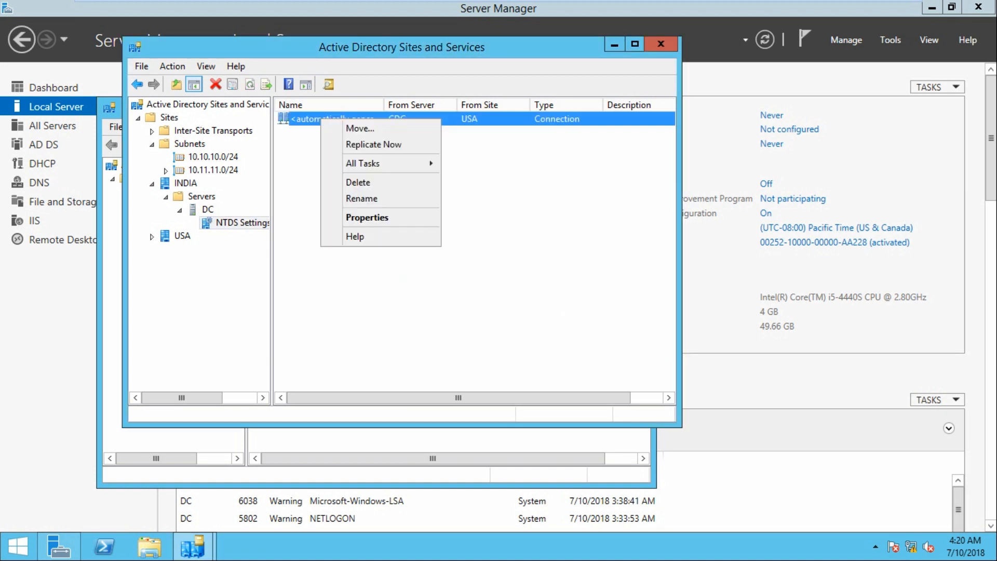
key("Return")
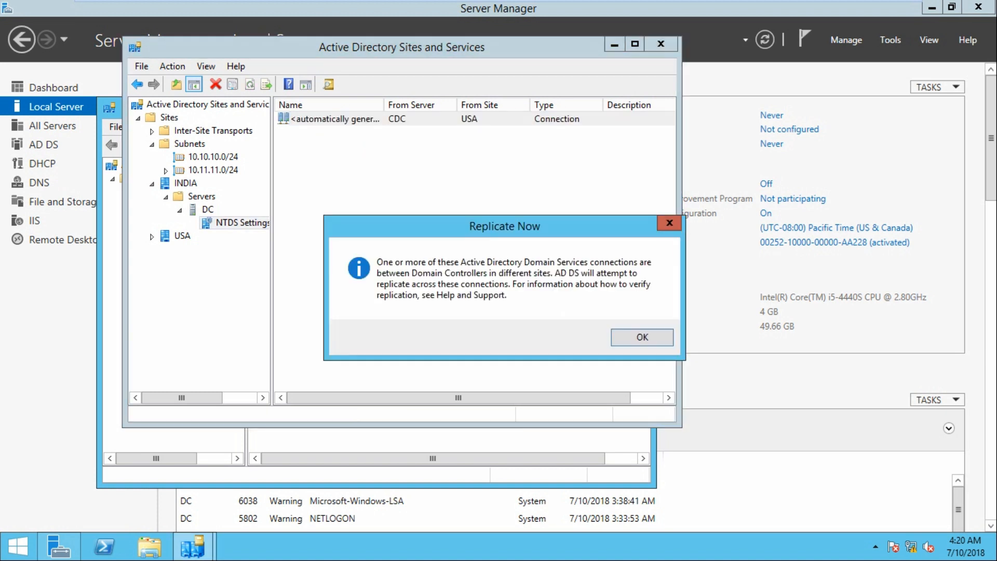
key("Return")
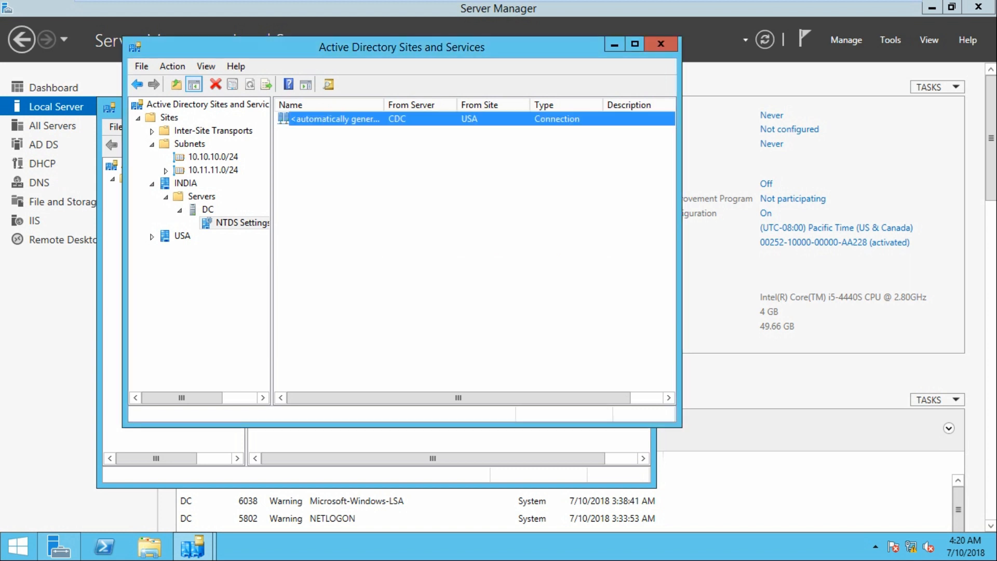
Run Check Replication Topology on the NTDS Settings of server CDC in the USA site, then refresh.
left_click(151, 236)
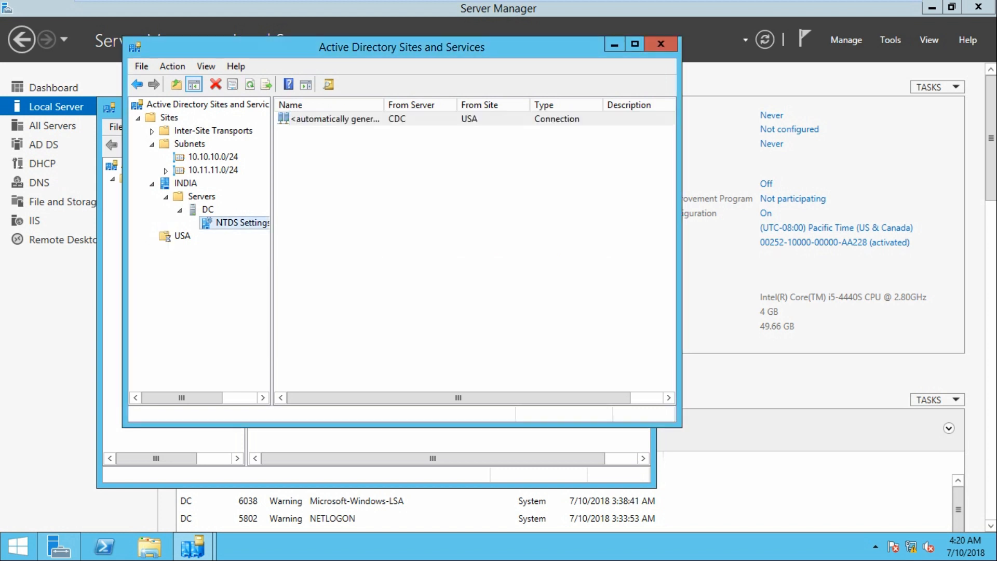
left_click(166, 249)
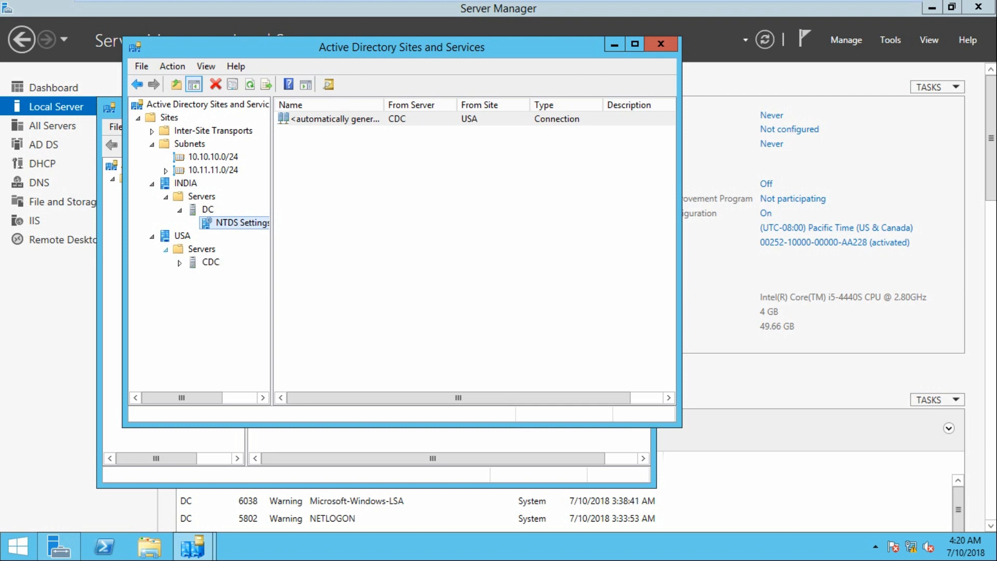
left_click(180, 263)
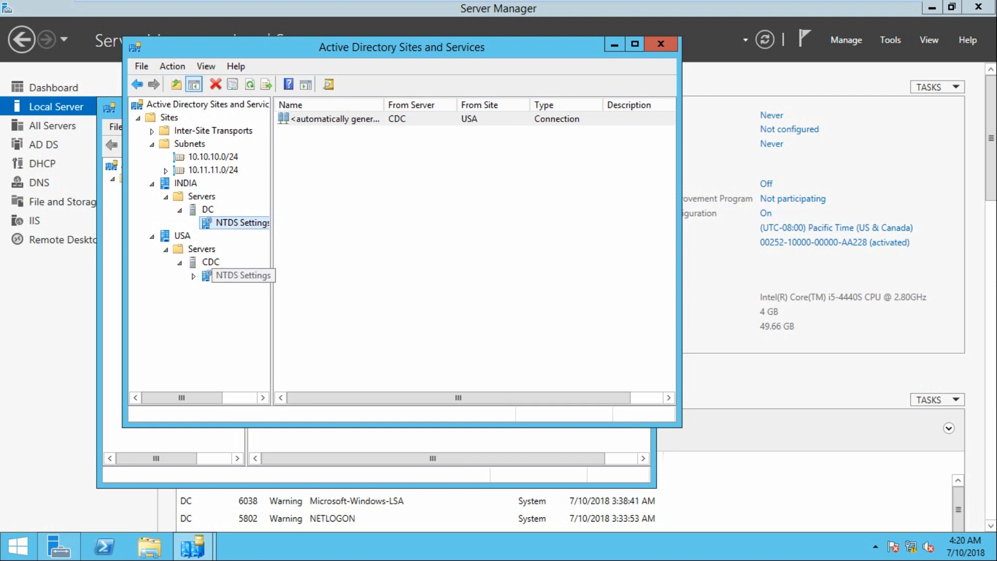
right_click(231, 275)
mouse_move(332, 367)
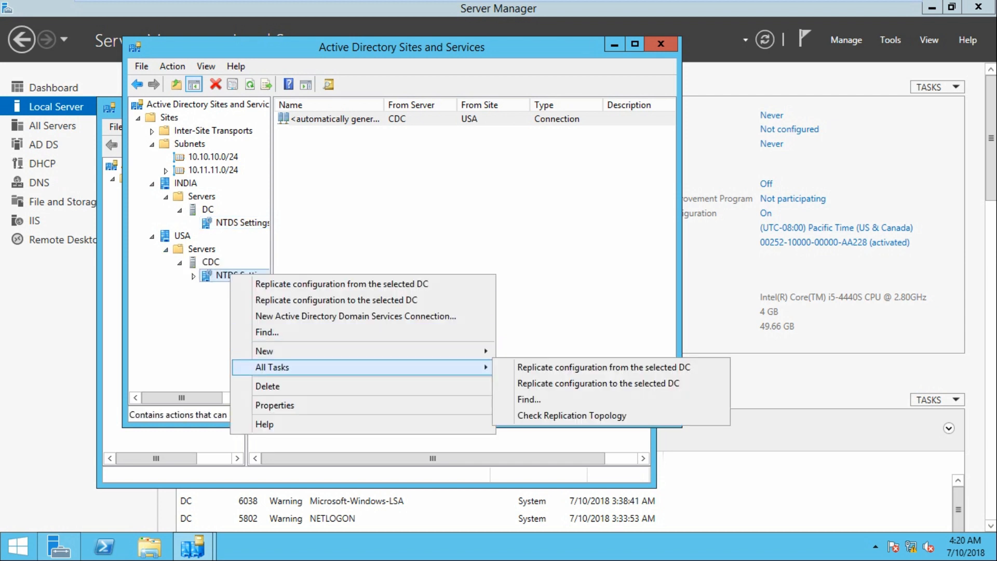
key("Return")
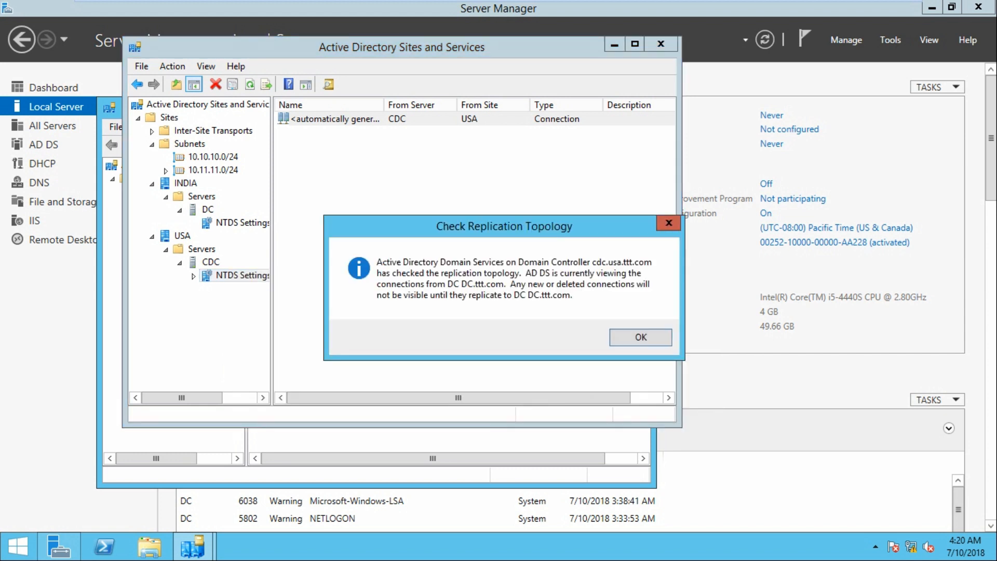
key("Return")
left_click(250, 84)
Replicate the connection from CDC on DC's NTDS Settings again, twice.
right_click(323, 123)
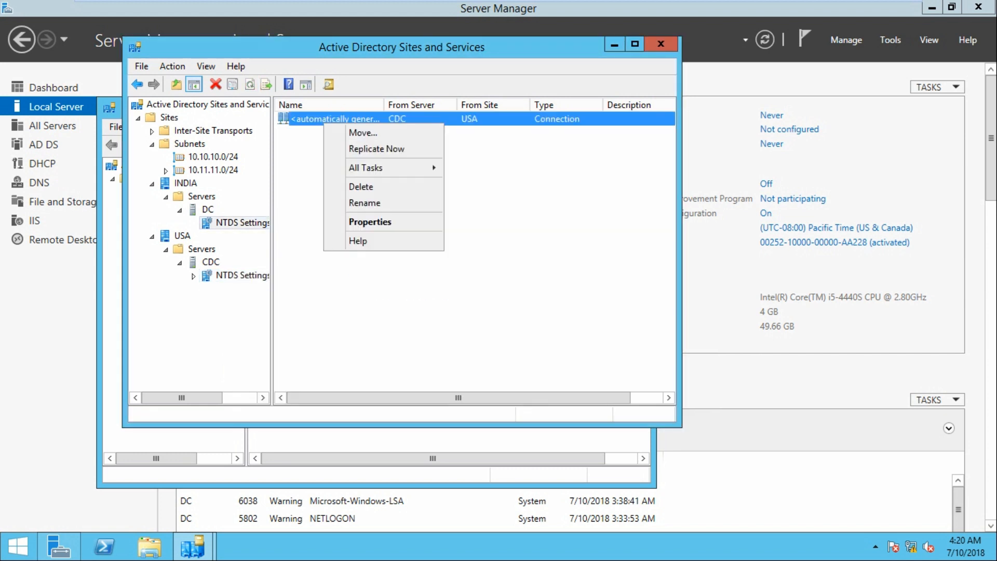
key("Down")
key("Down")
key("Return")
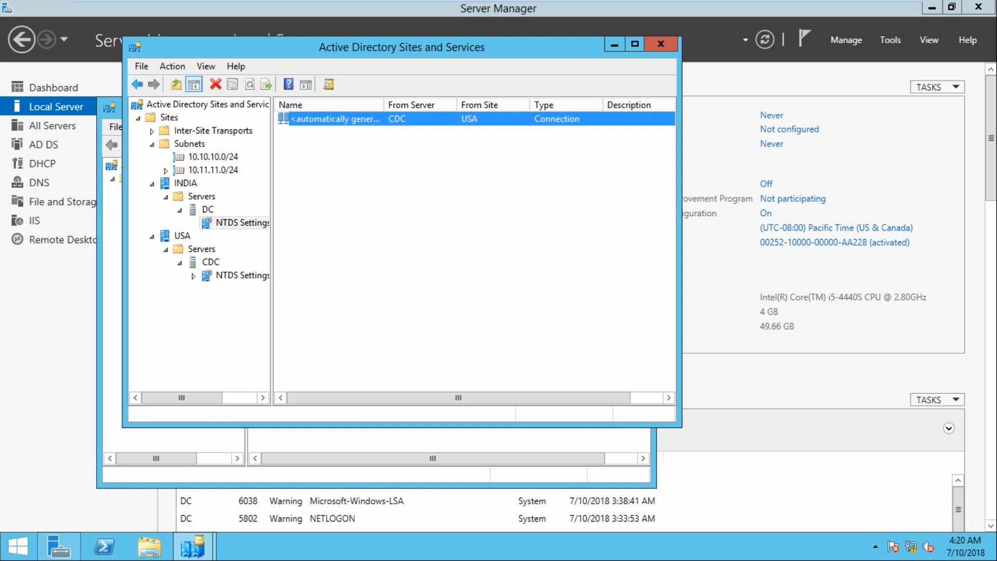
key("Return")
key("shift+F10")
key("Down")
key("Down")
key("Return")
key("Return")
Switch to the CDC machine, close Active Directory Domains and Trusts, and open DNS Manager.
left_click(695, 11)
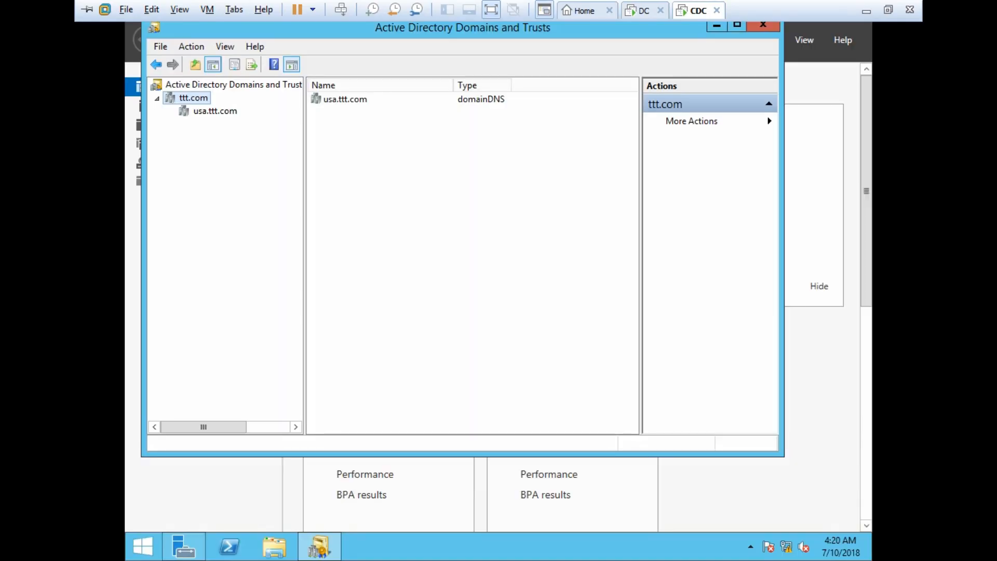
left_click(764, 26)
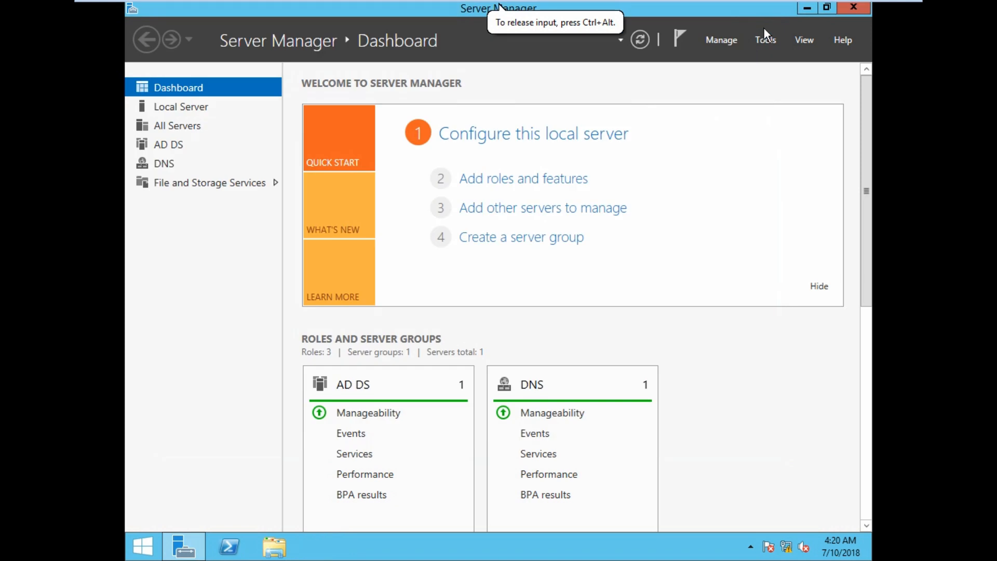
left_click(803, 41)
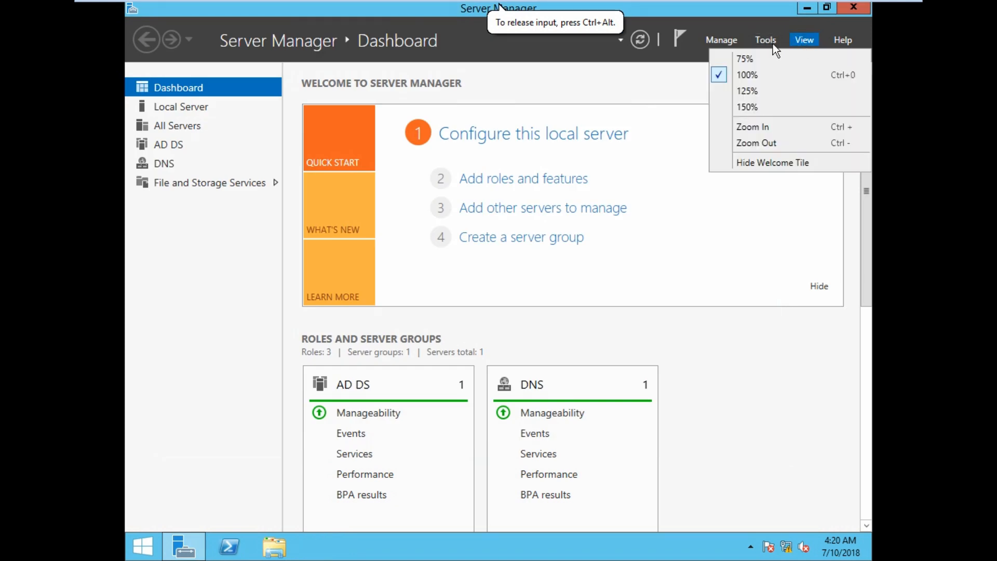
left_click(758, 41)
left_click(675, 203)
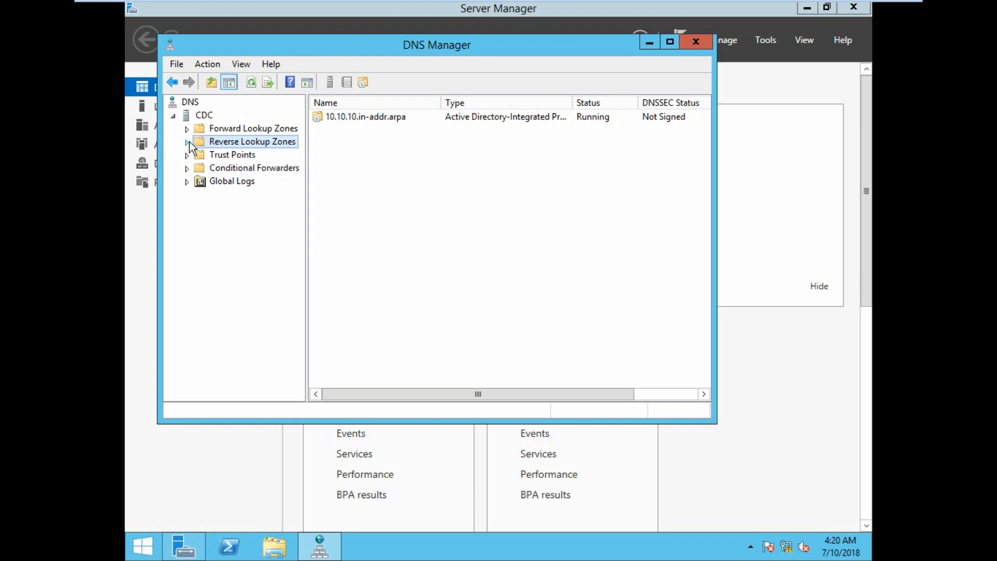
Examine the _msdcs.ttt.com and usa.ttt.com forward lookup zones on CDC.
double_click(192, 127)
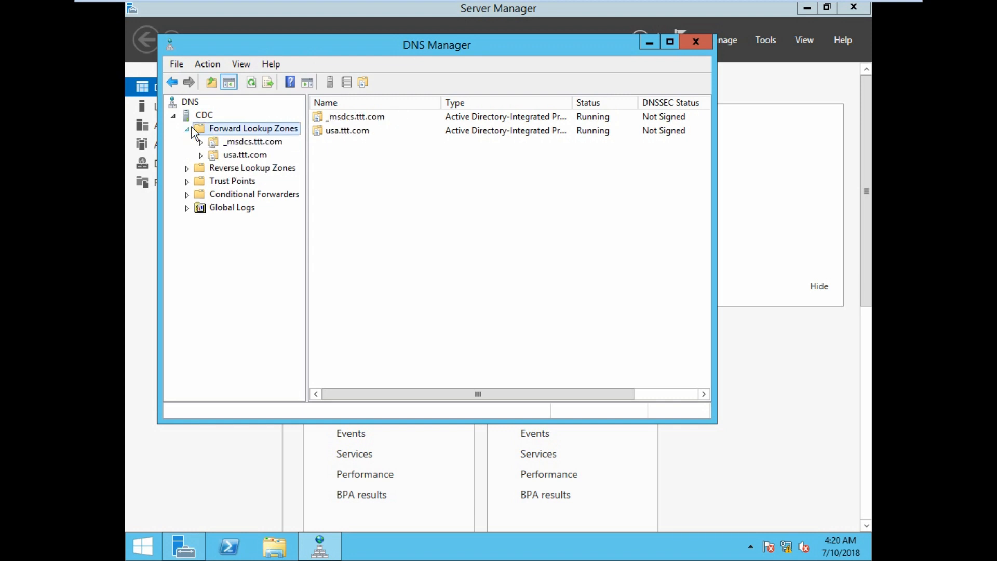
left_click(263, 145)
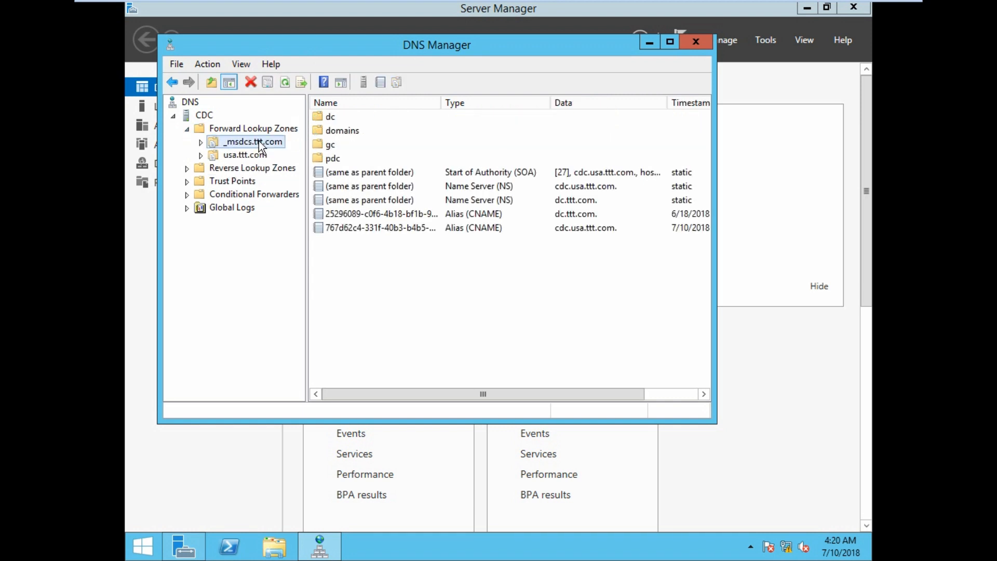
left_click(253, 155)
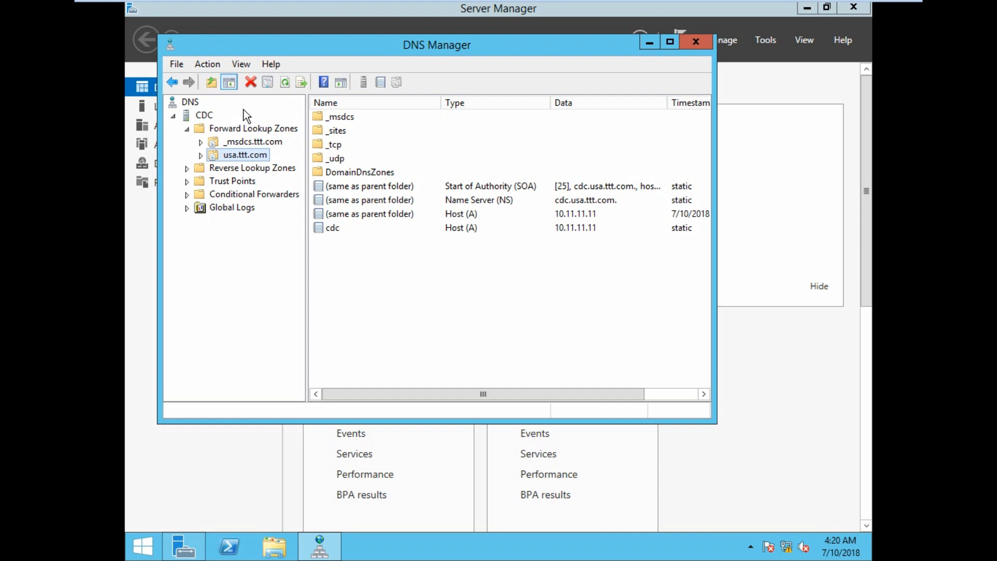
left_click(256, 143)
left_click(252, 157)
mouse_move(404, 4)
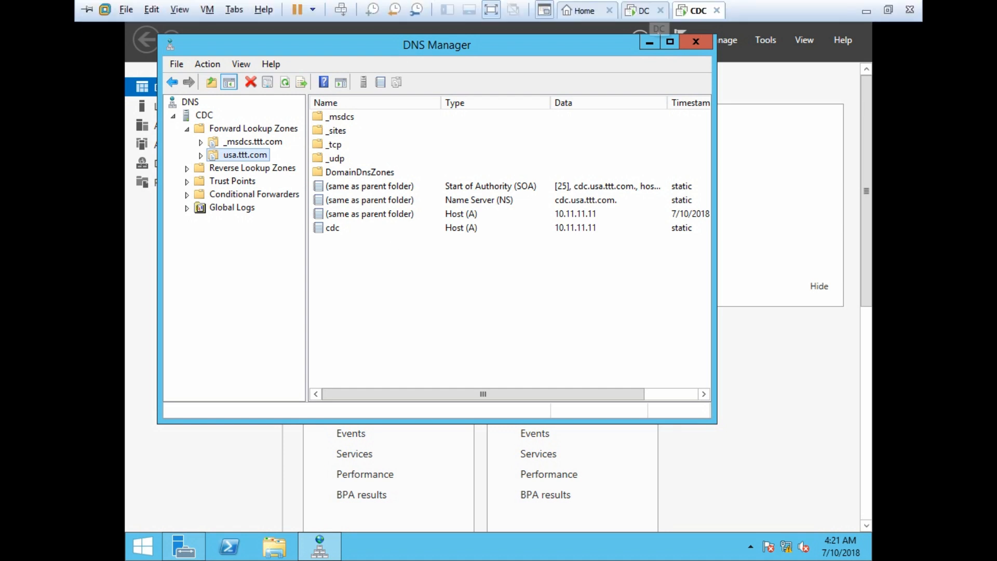
Switch briefly to the DC machine and back to CDC.
left_click(643, 10)
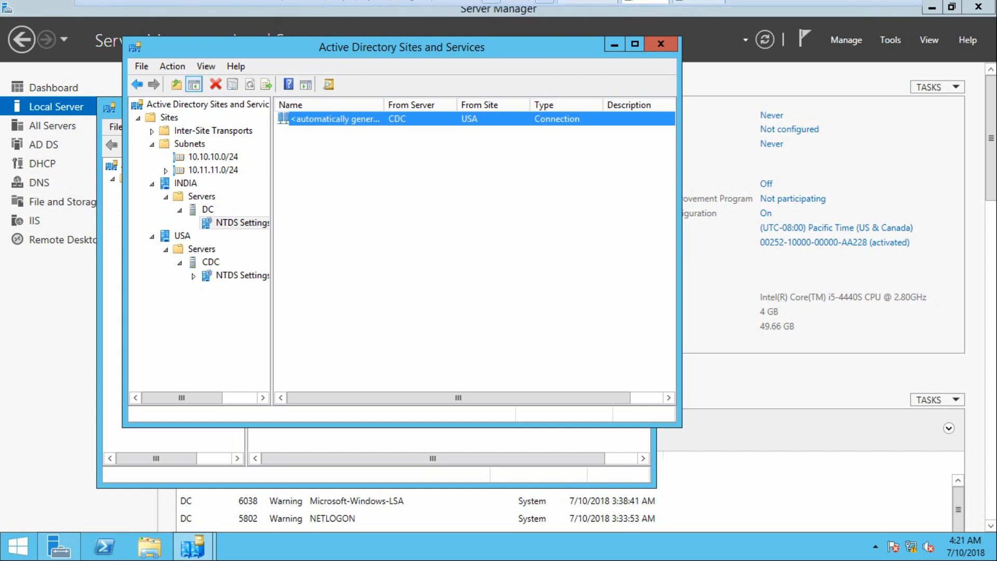
mouse_move(632, 5)
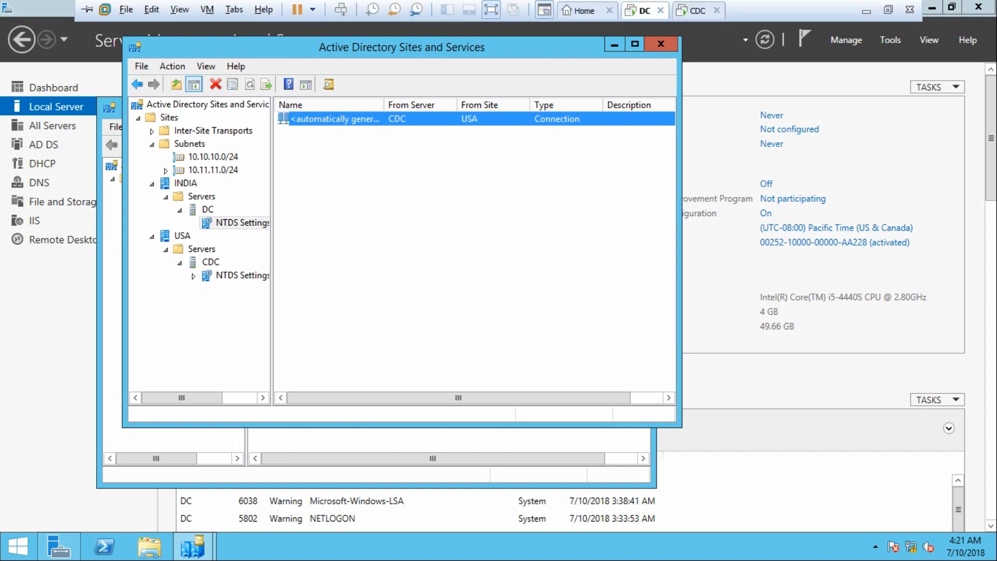
left_click(696, 11)
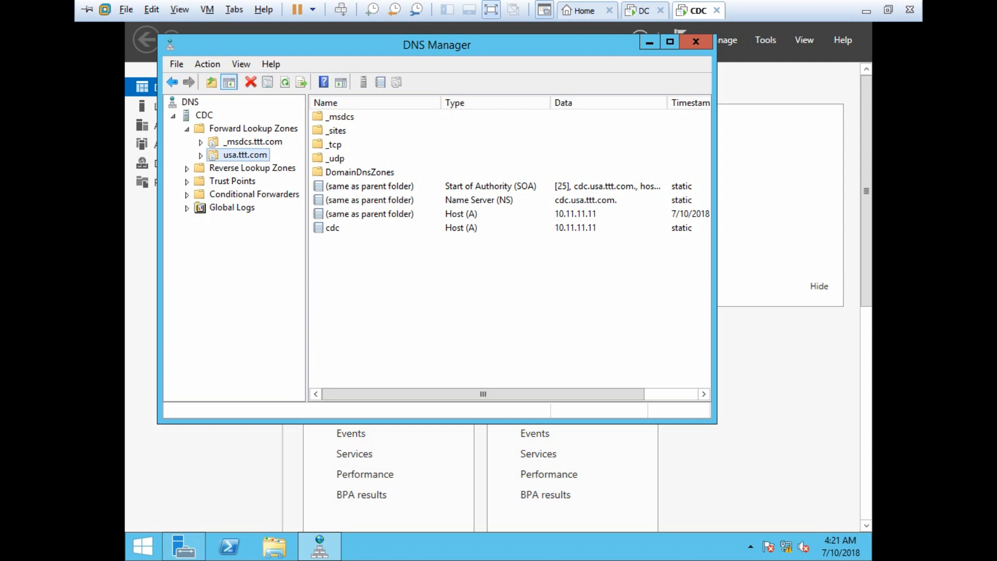